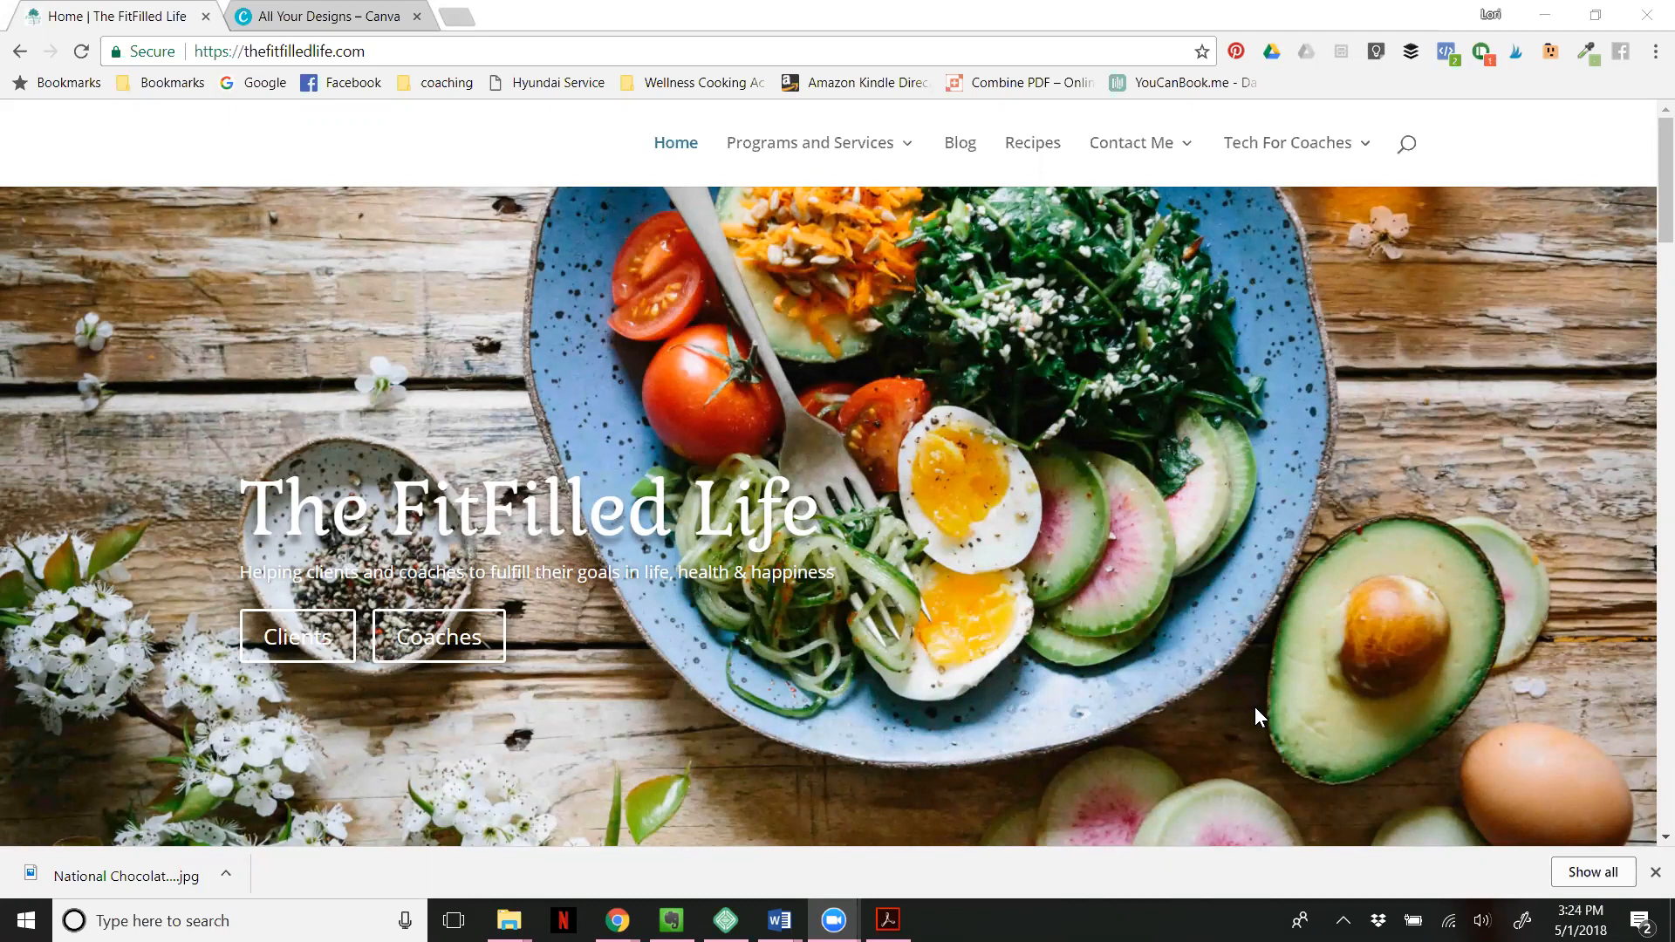
- Switch to Canva and create a new blank Instagram Post design from the full list of design types
left_click(295, 17)
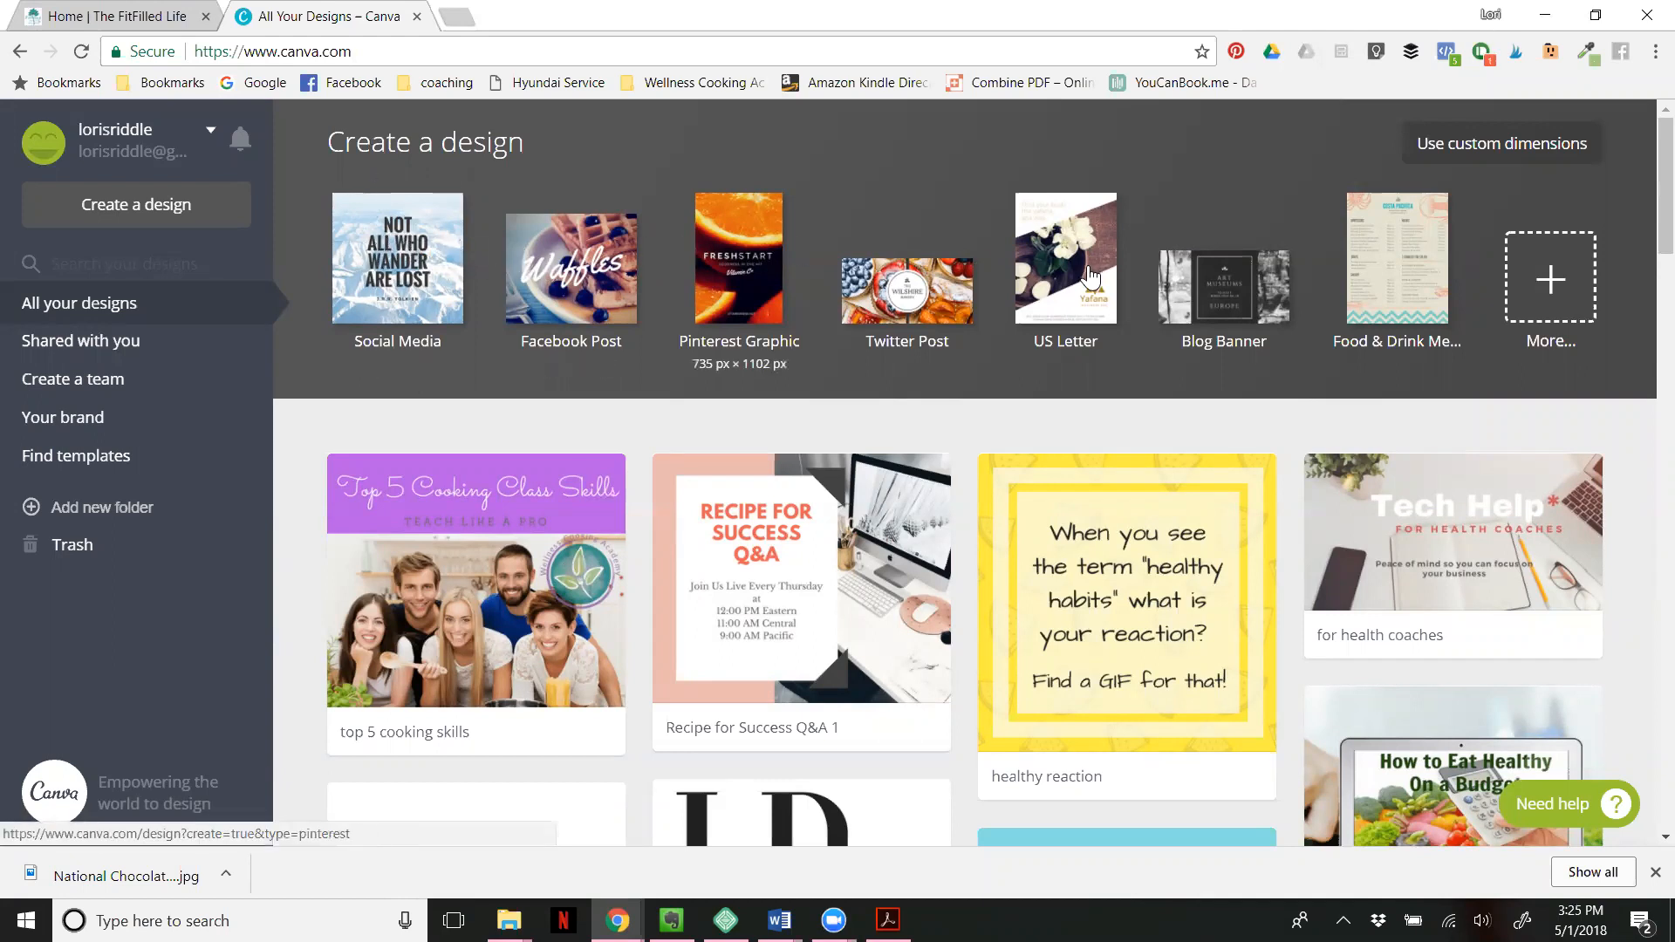
left_click(1542, 275)
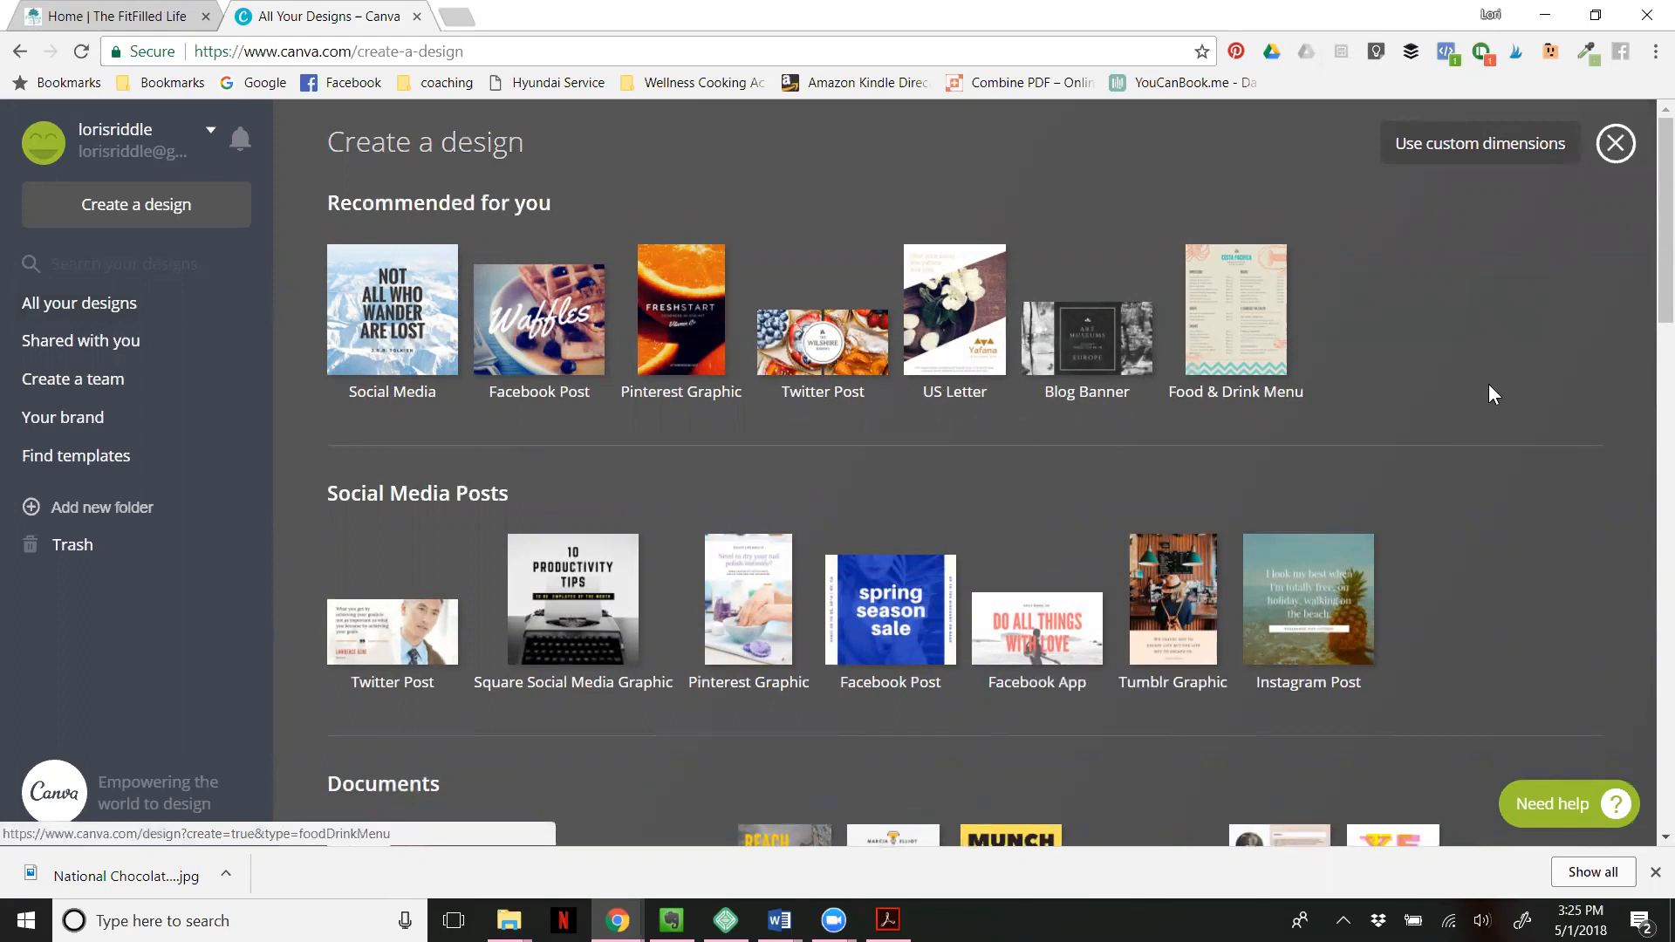
scroll(1487, 385, "down", 3)
scroll(1488, 384, "up", 3)
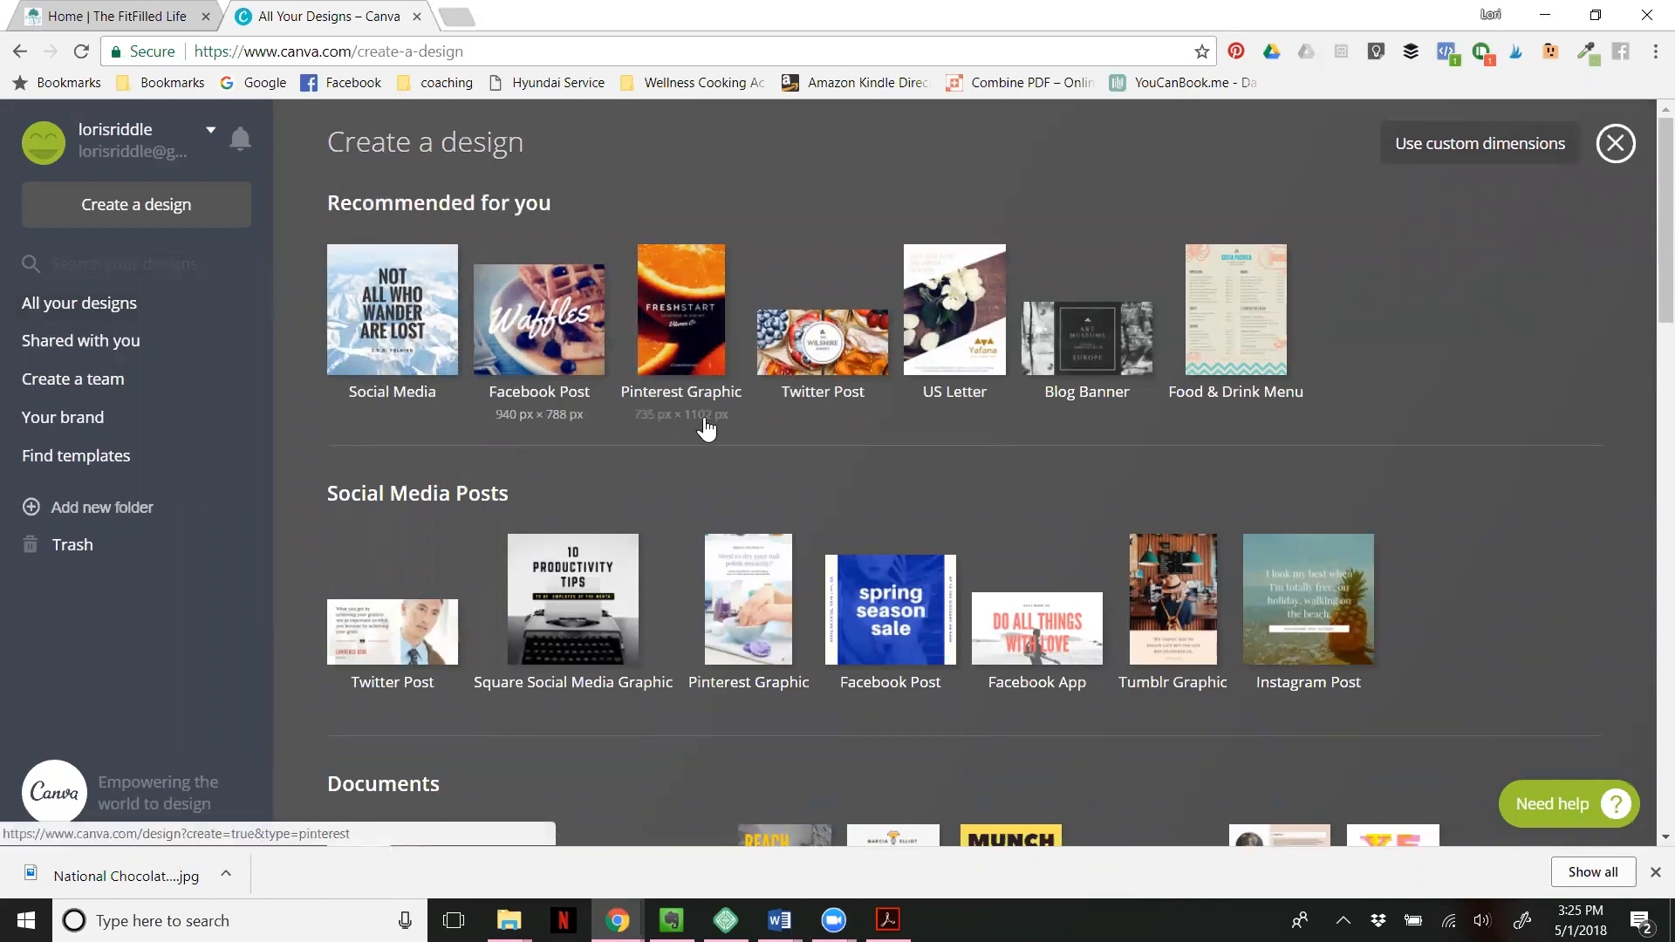
scroll(1476, 397, "down", 3)
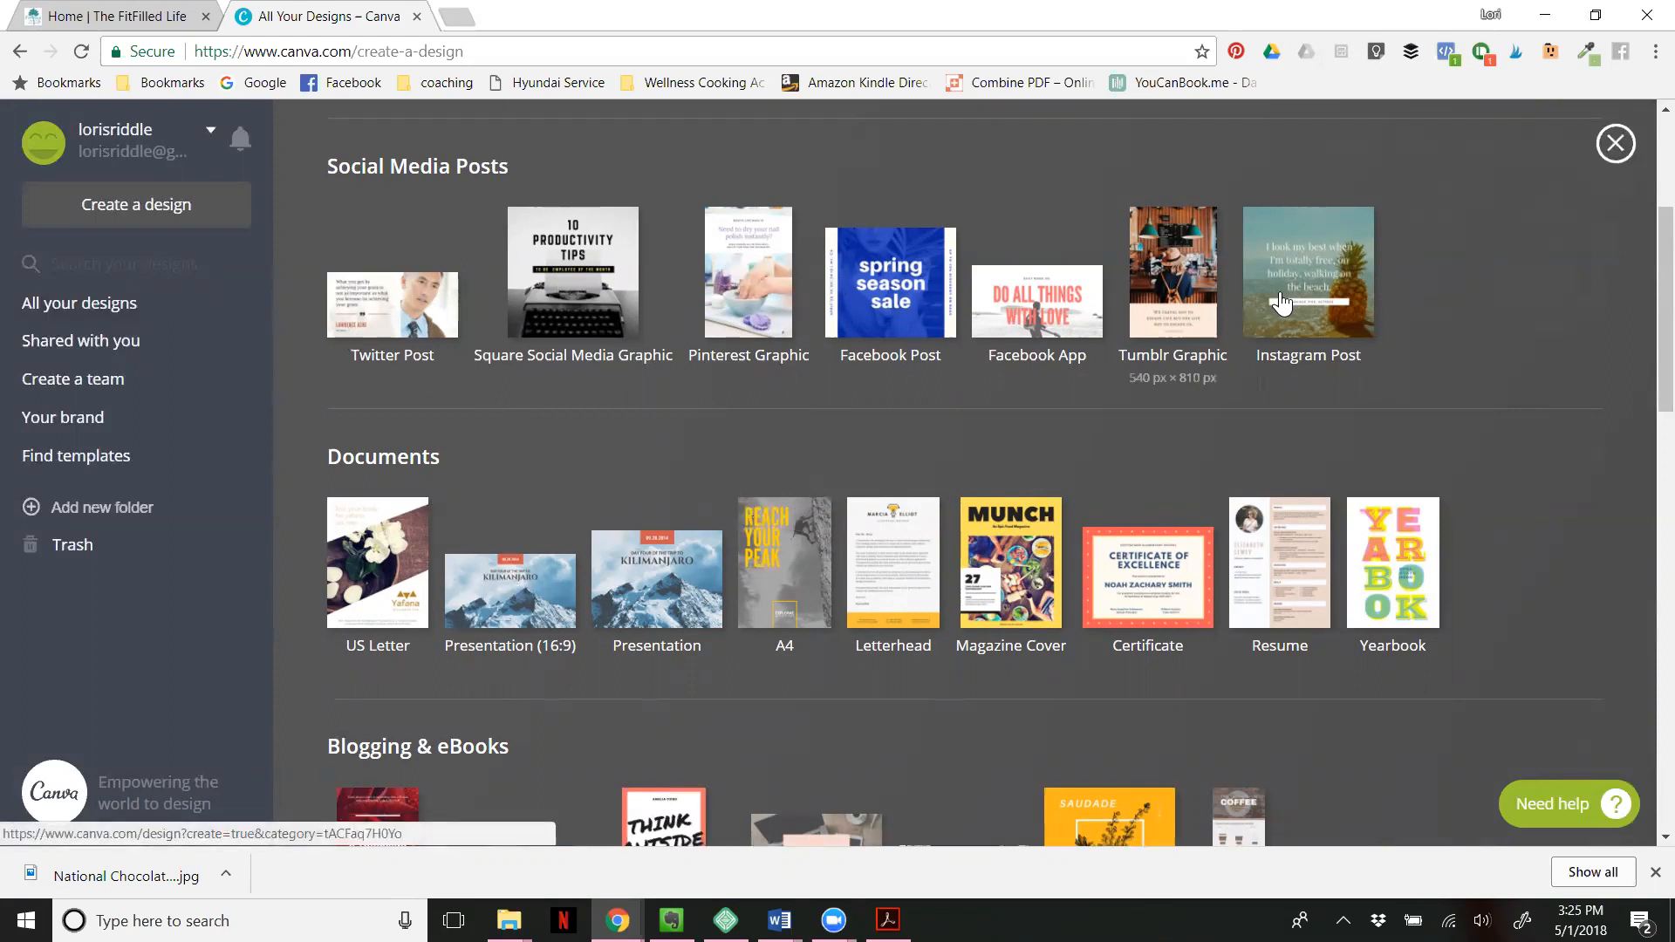
scroll(905, 276, "down", 4)
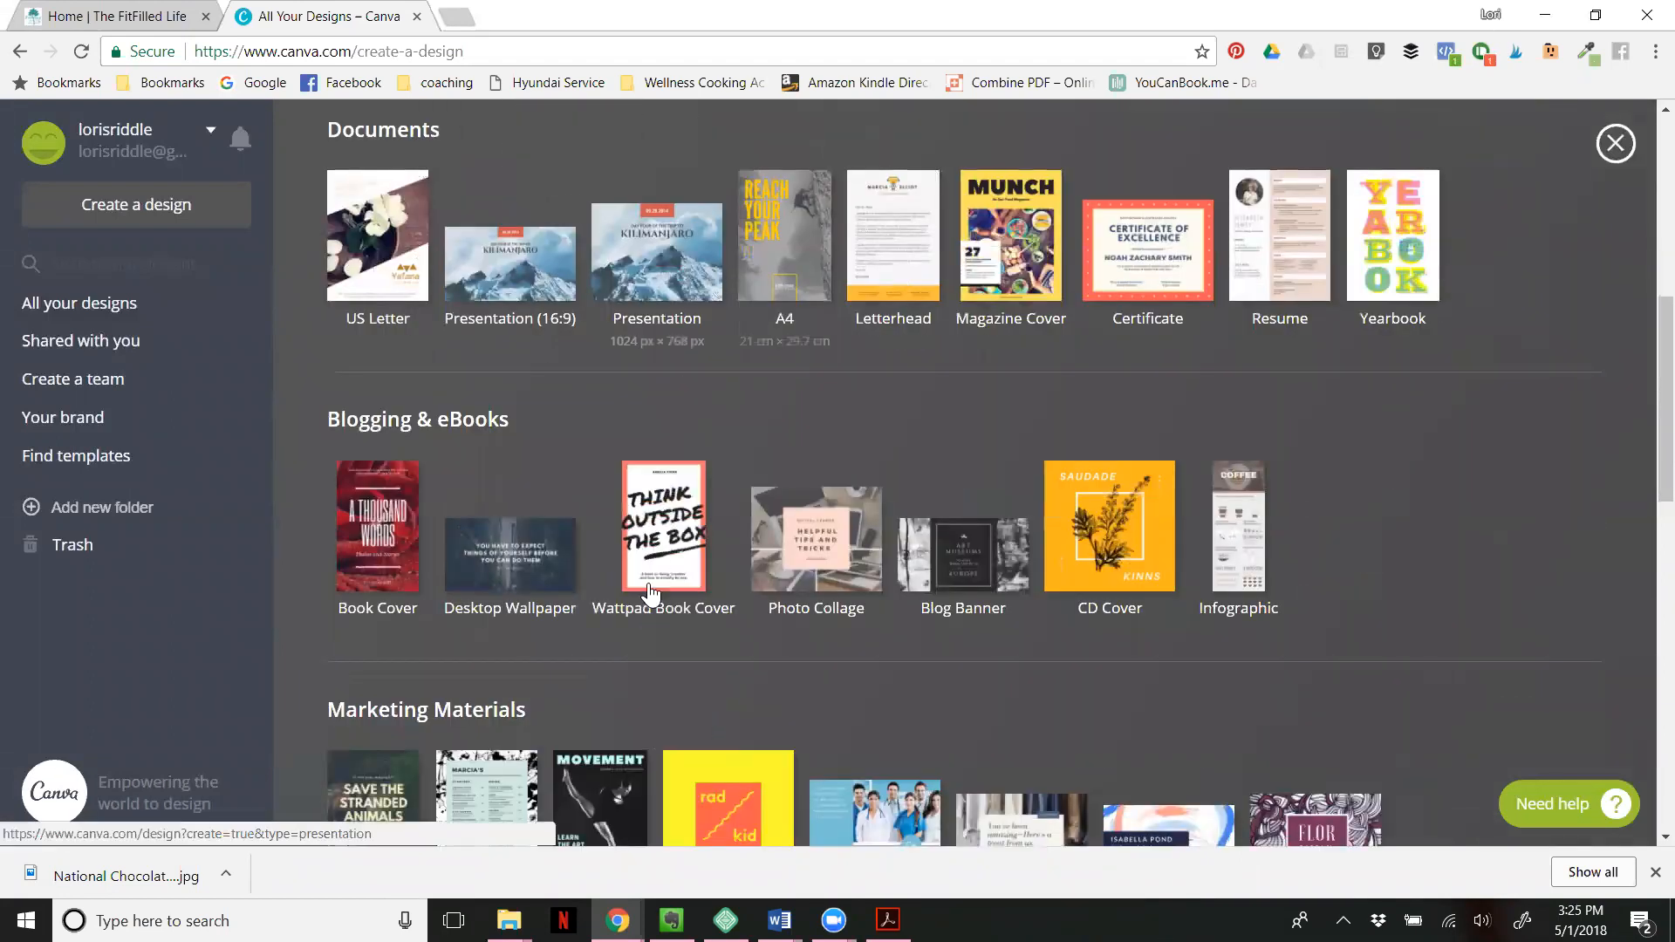
scroll(1427, 497, "up", 5)
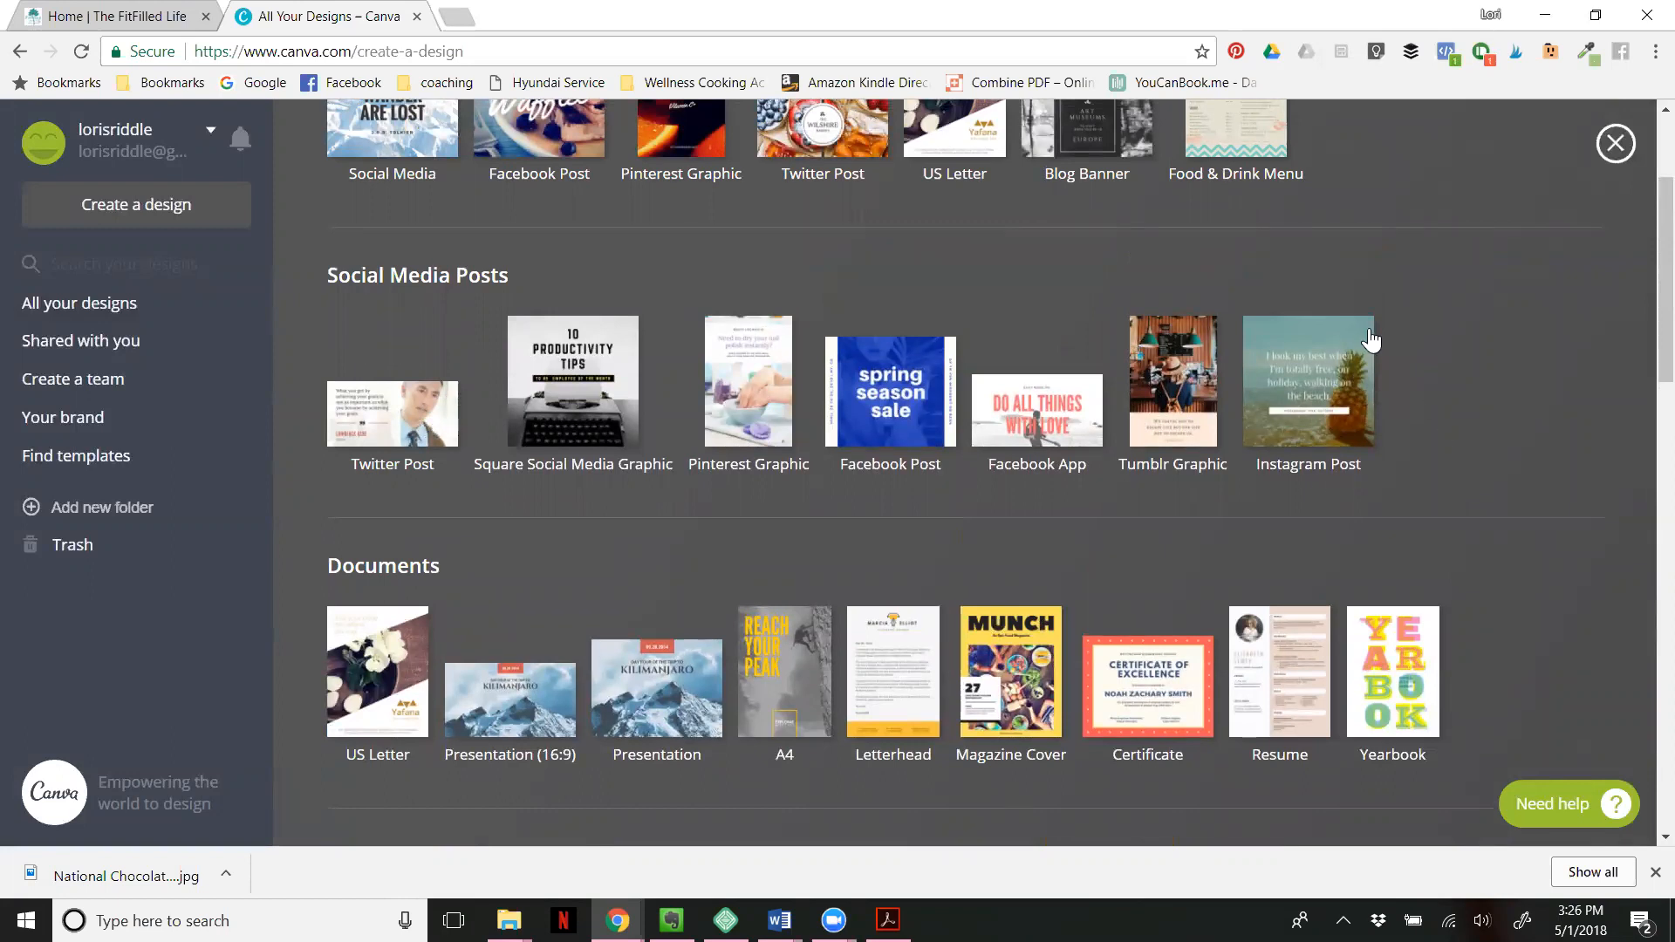
left_click(1316, 353)
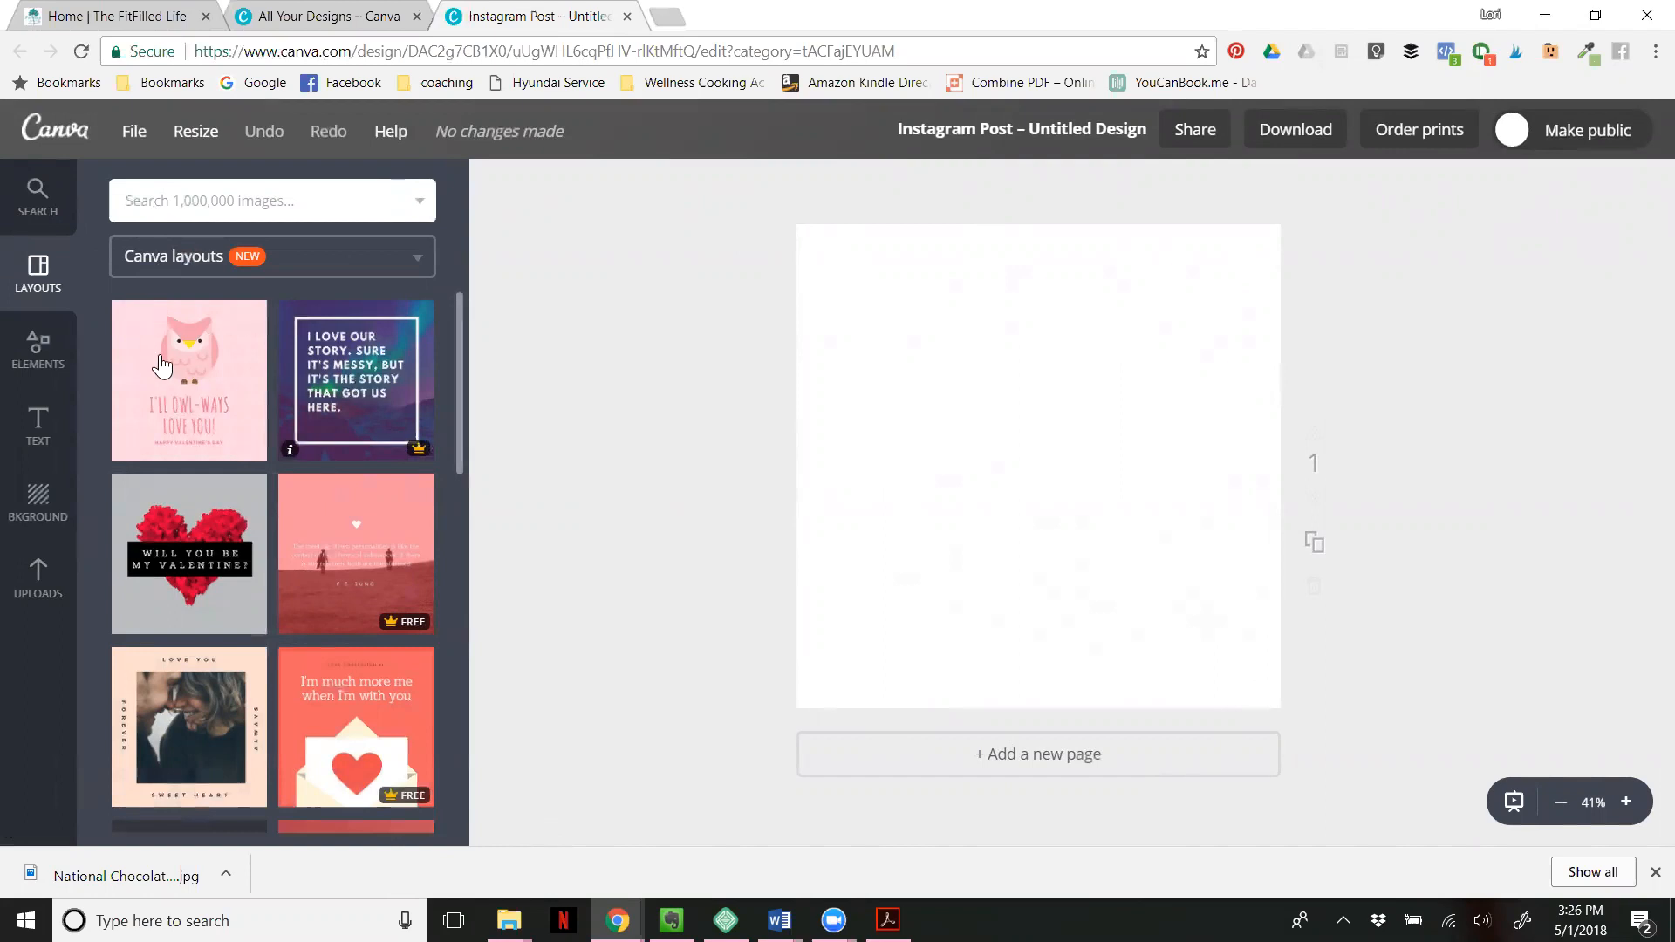
- Browse the Canva layouts and apply the "Best Lemon Cake" layout to the blank page
mouse_move(160, 358)
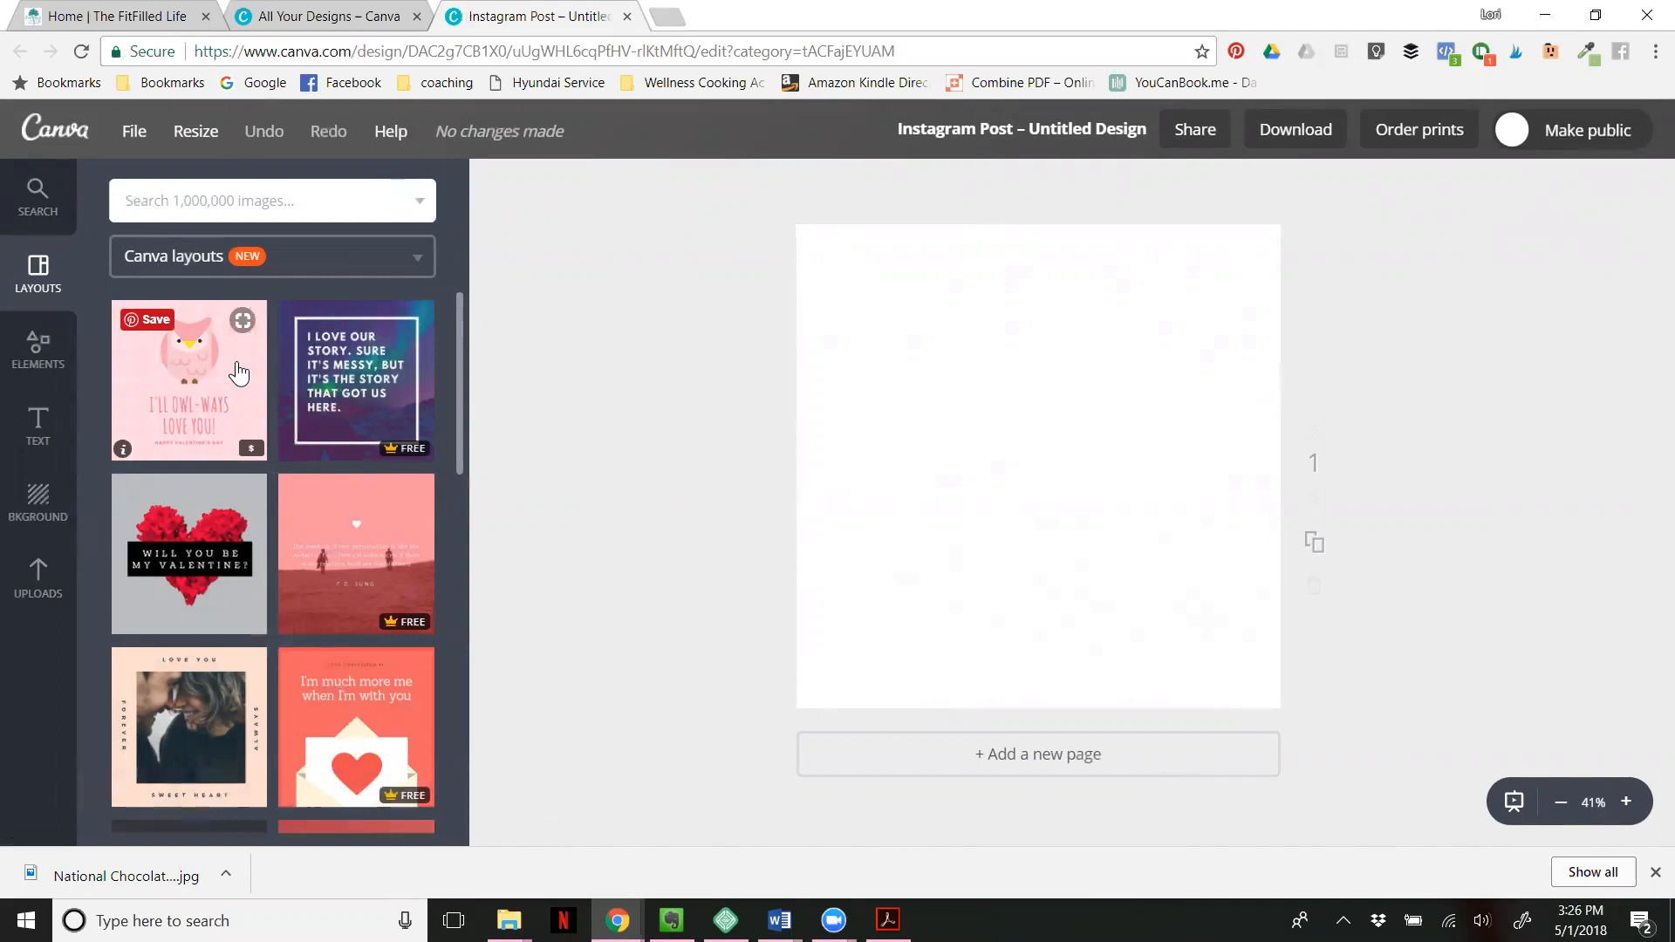
scroll(354, 397, "down", 4)
scroll(354, 399, "down", 5)
scroll(354, 399, "down", 6)
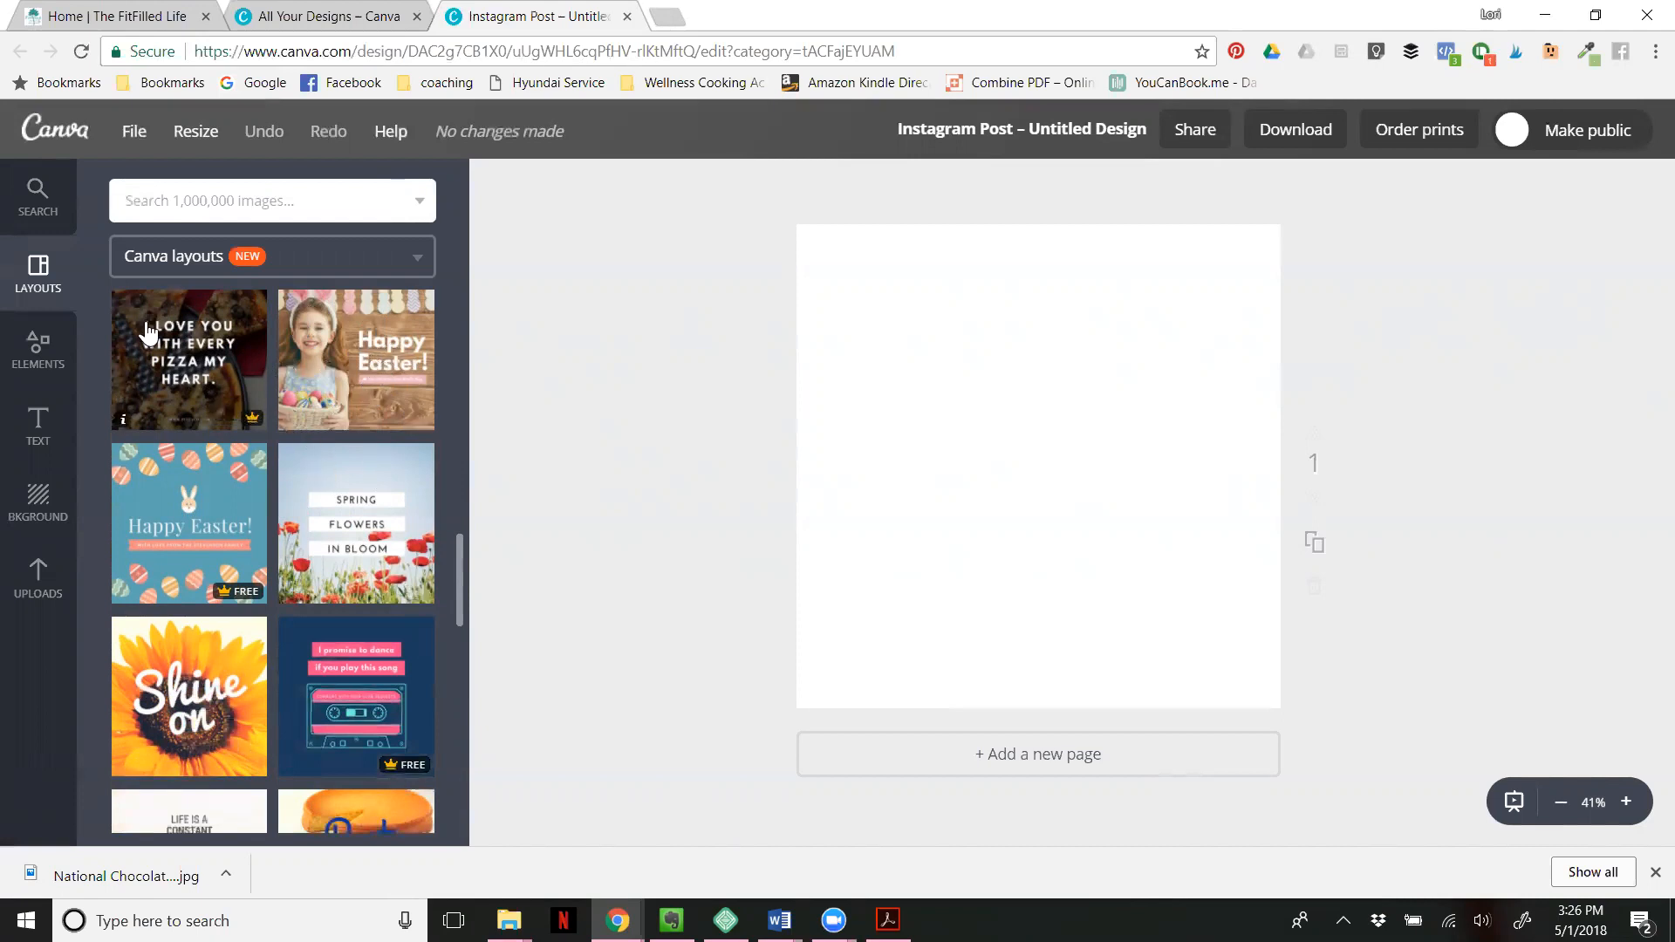
scroll(387, 501, "down", 5)
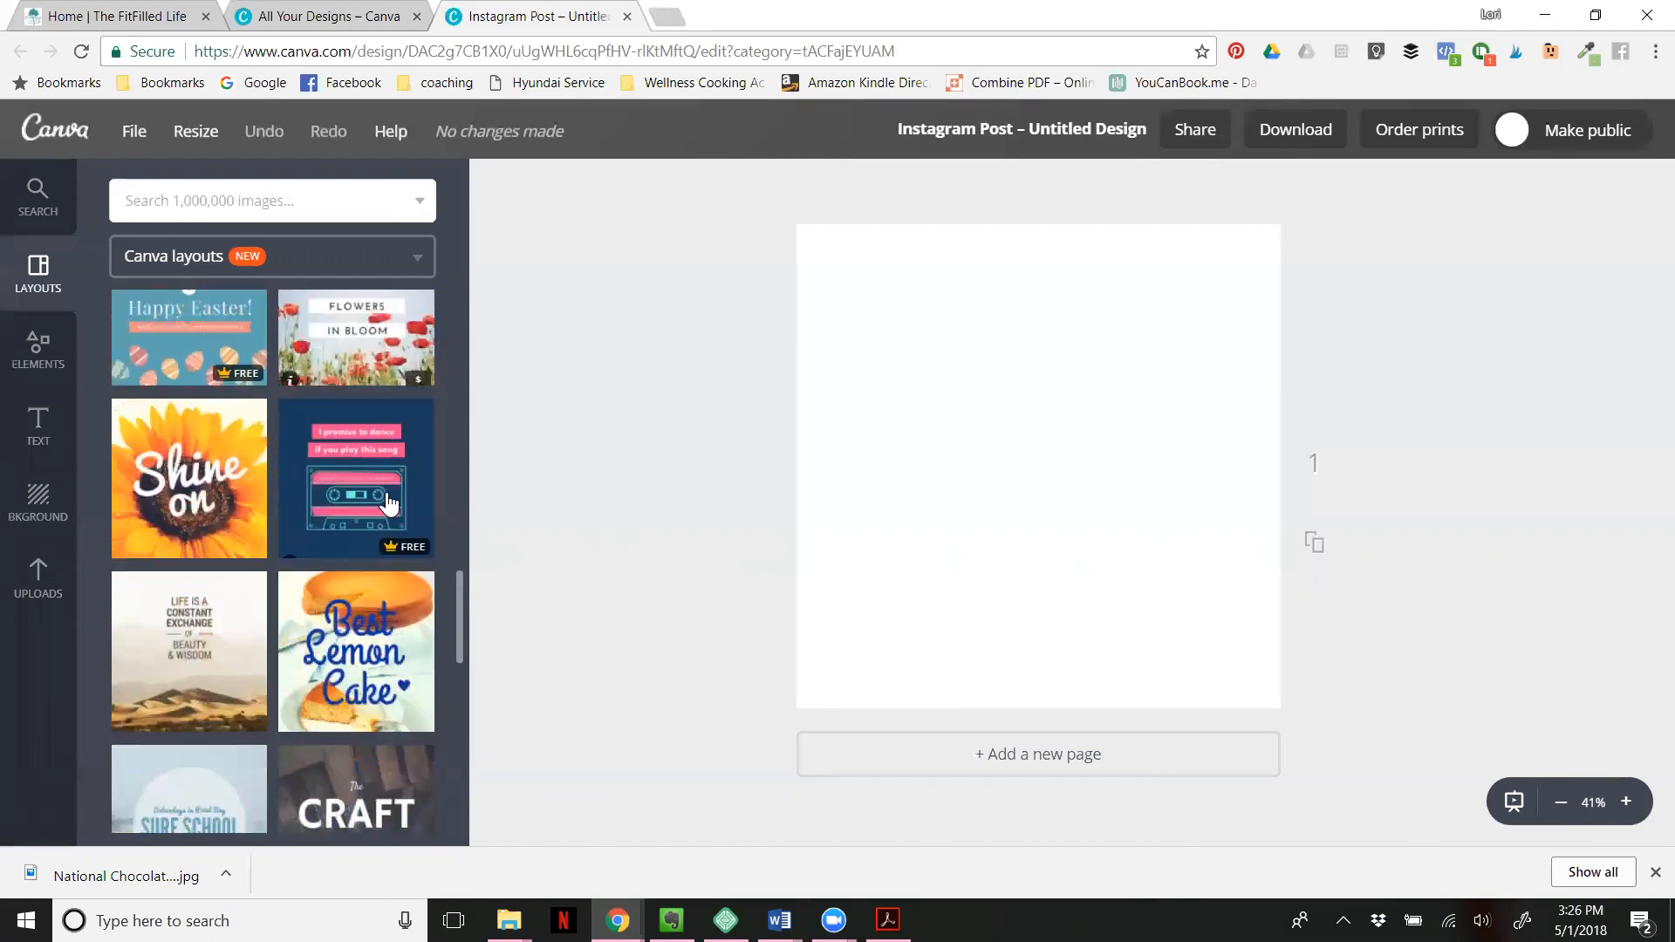
scroll(389, 505, "down", 3)
scroll(377, 488, "up", 3)
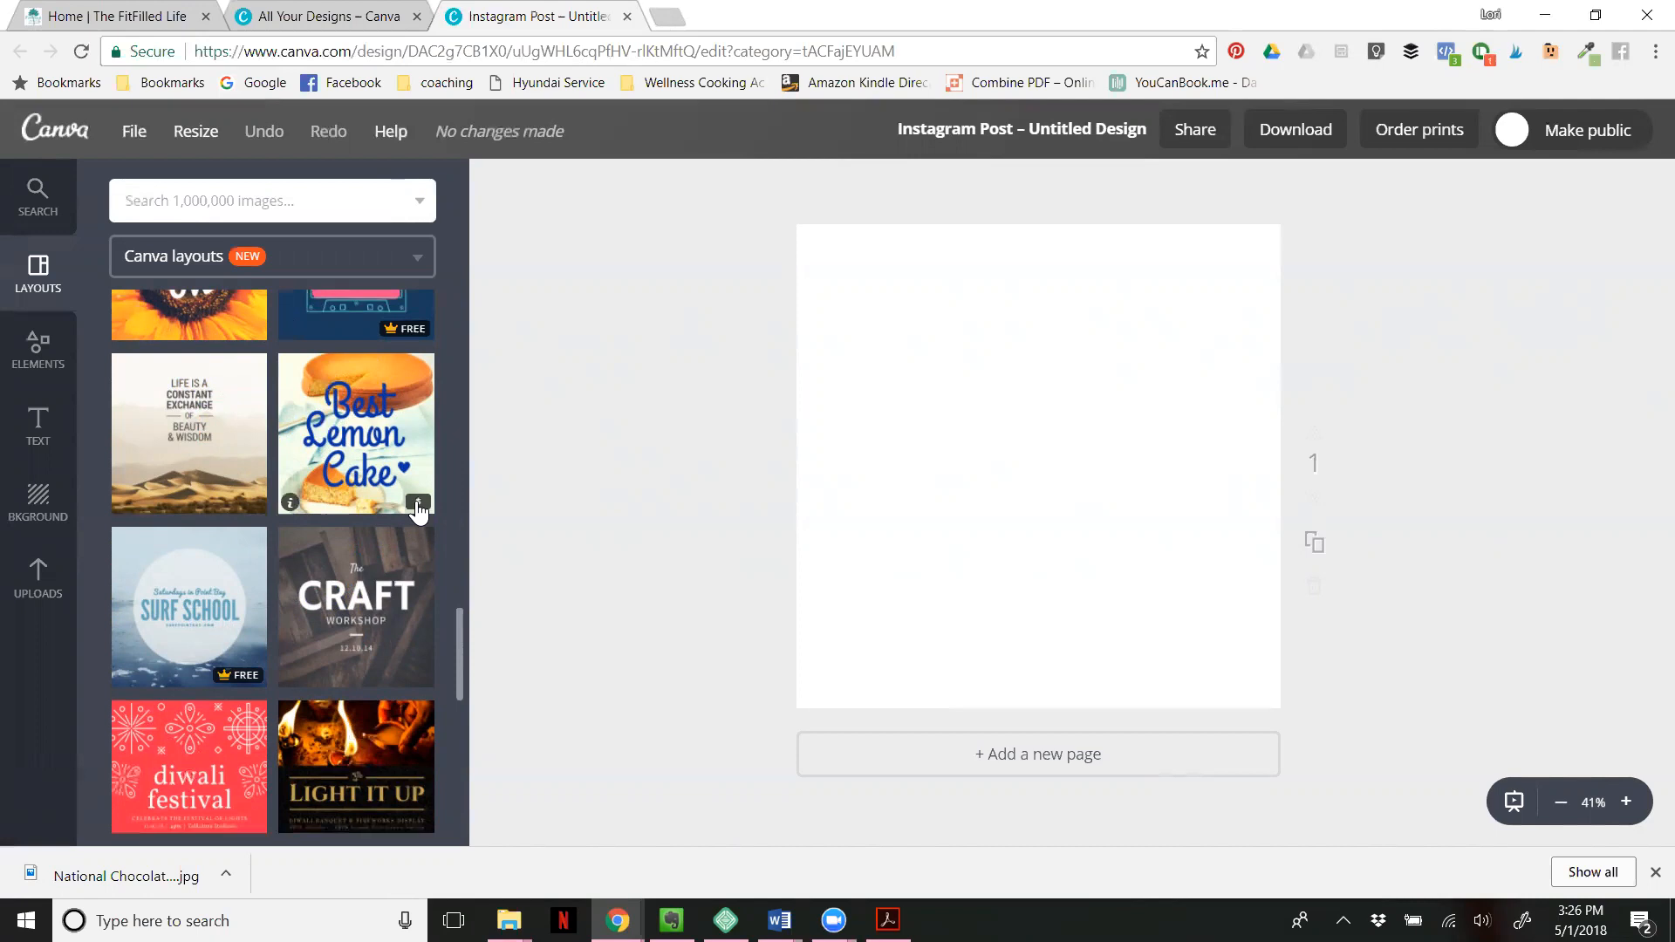
left_click(358, 390)
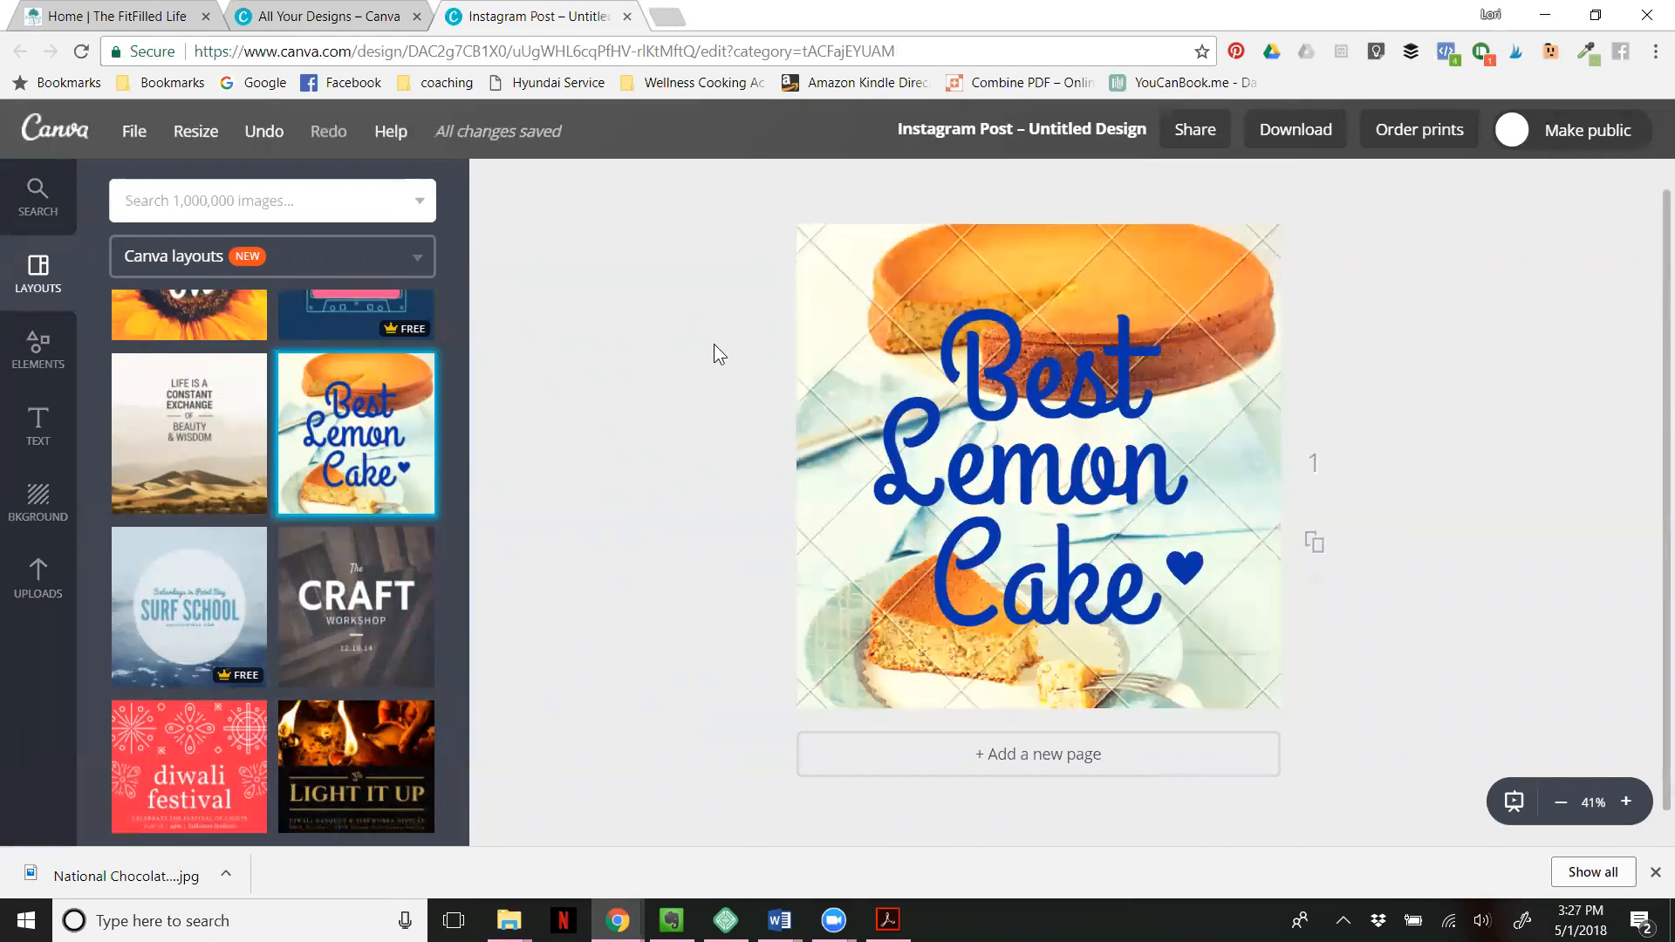
- Examine the lemon cake layout's details, including its purchase terms, included assets and keywords
left_click(288, 504)
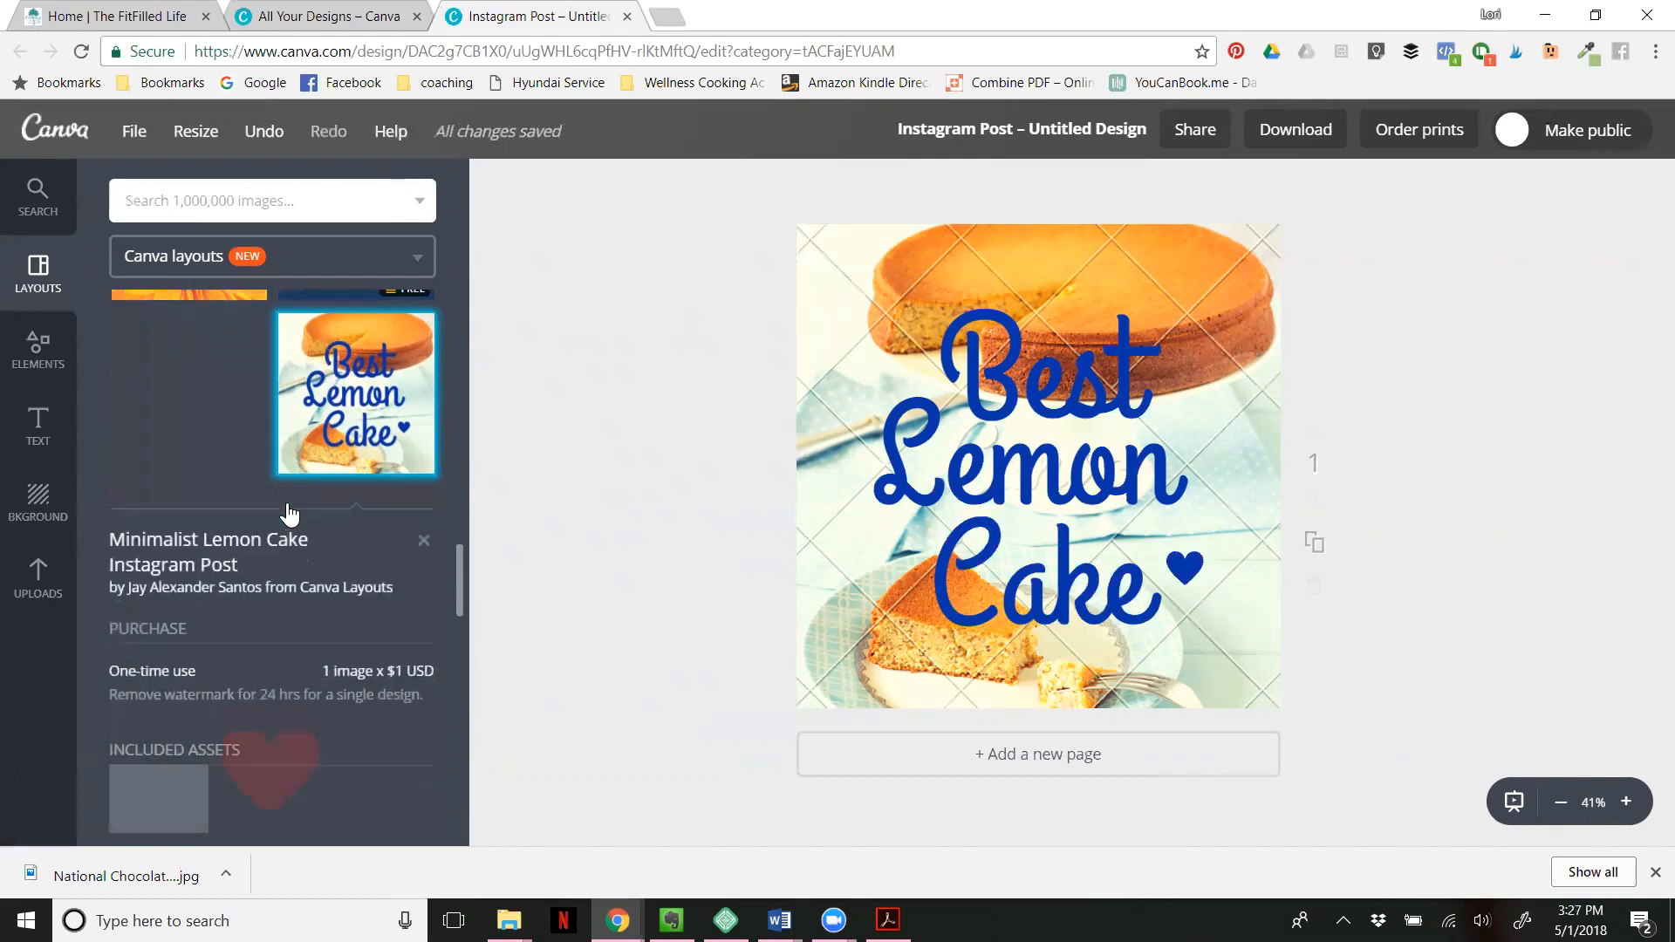
scroll(211, 431, "down", 1)
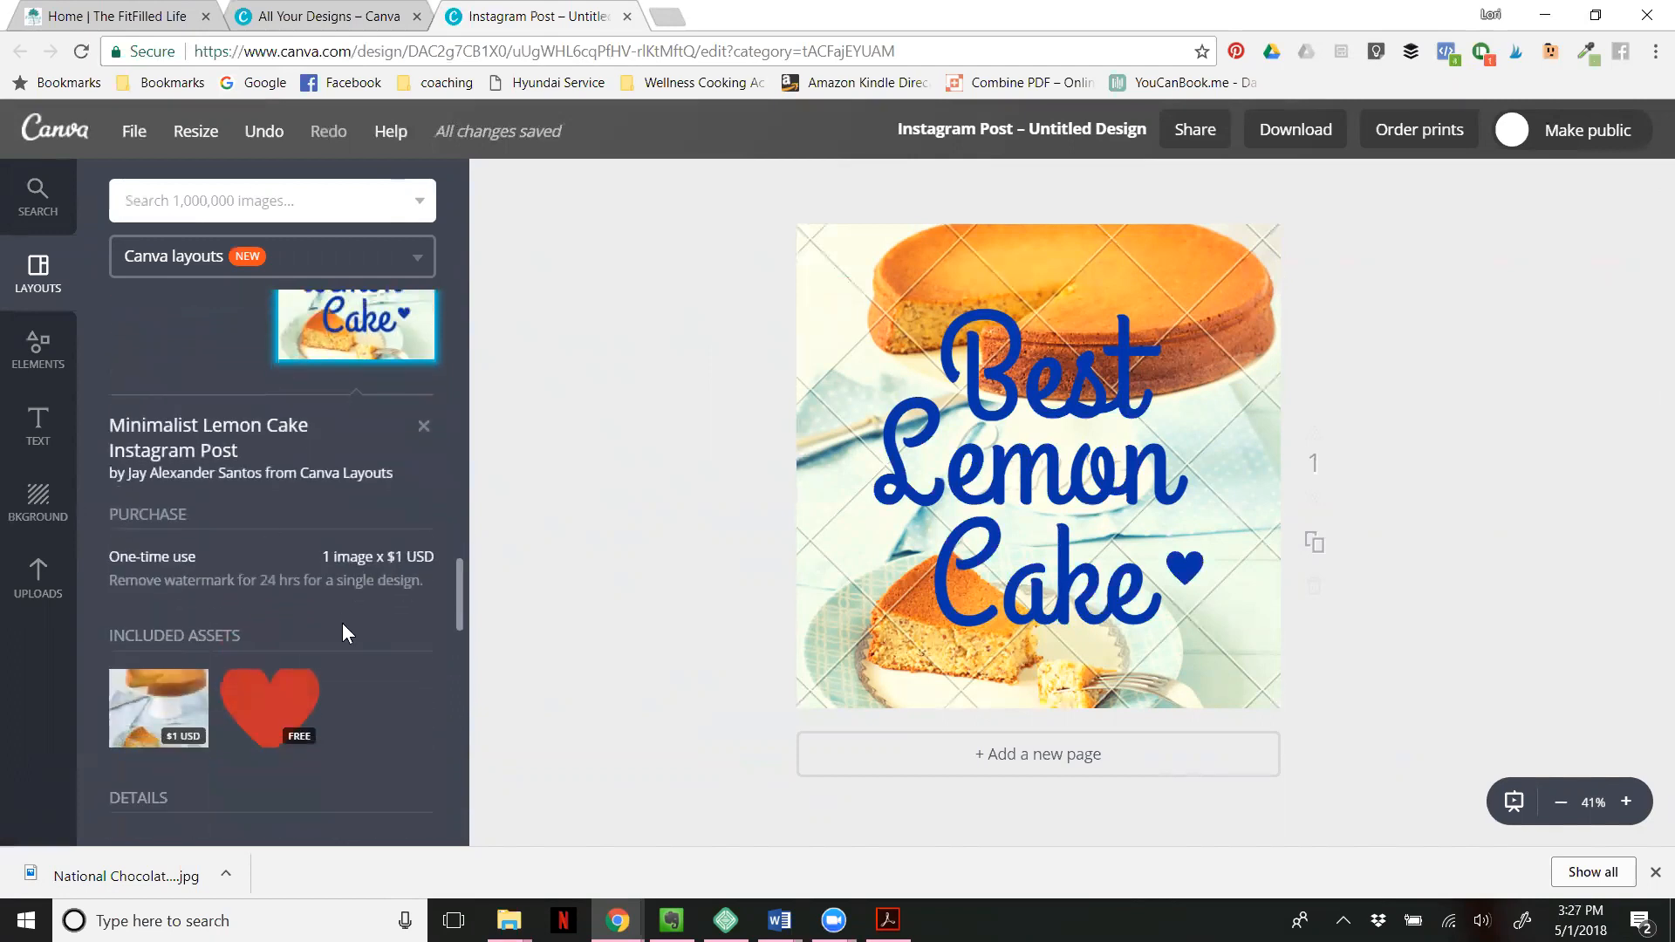
scroll(360, 623, "down", 1)
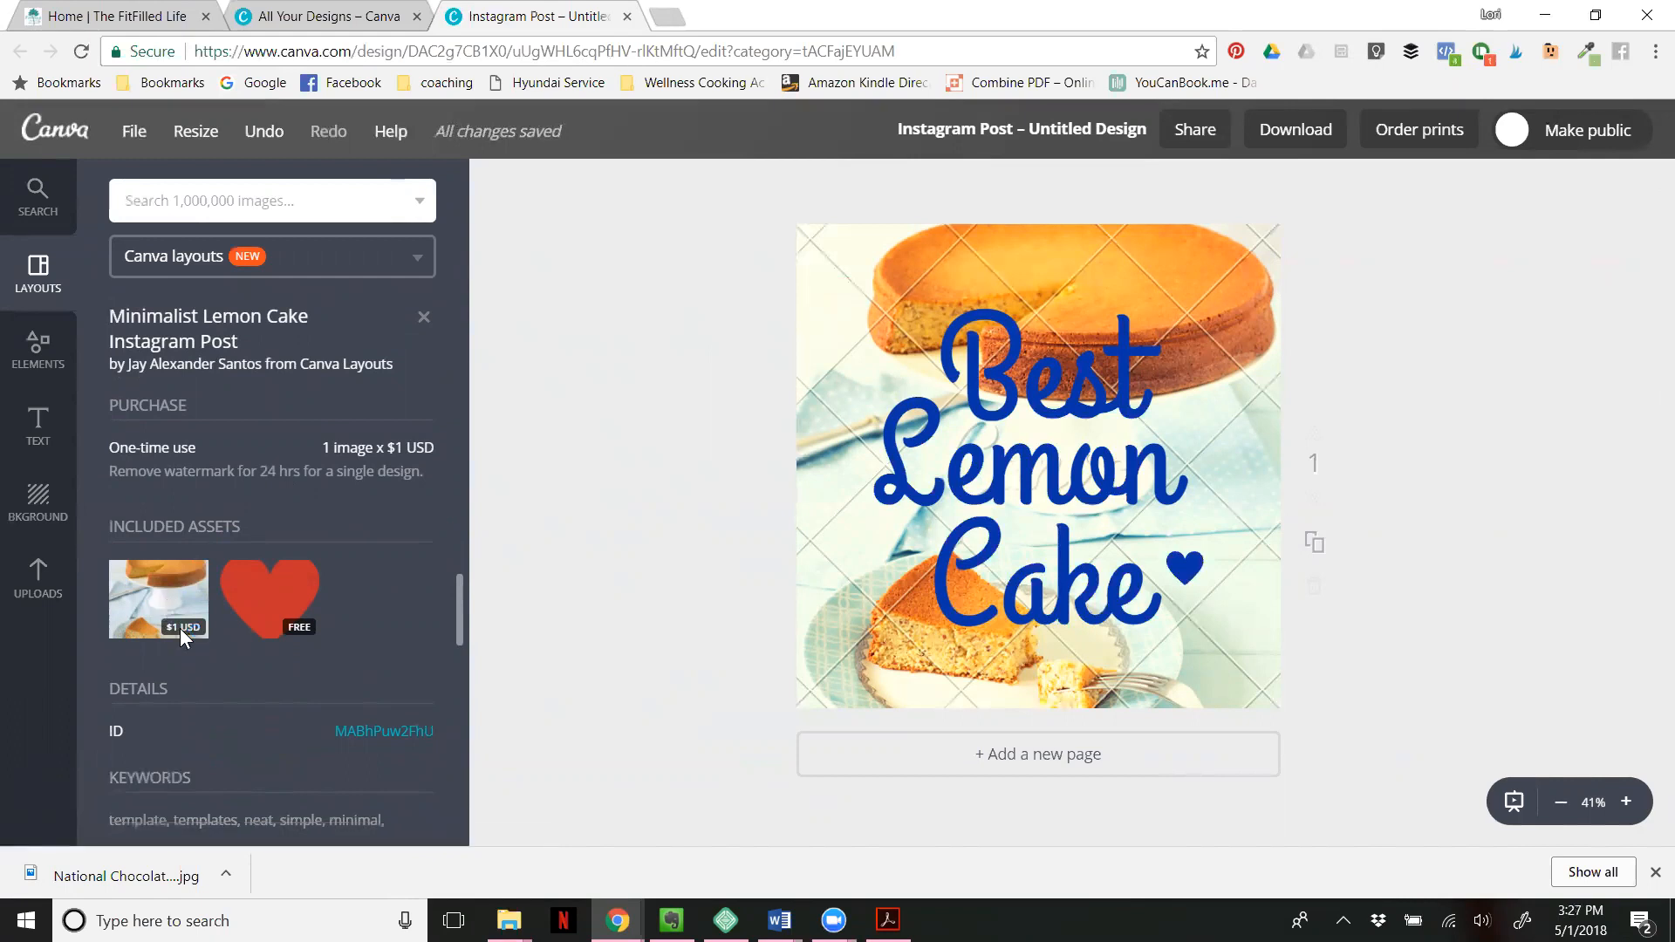
scroll(175, 616, "down", 2)
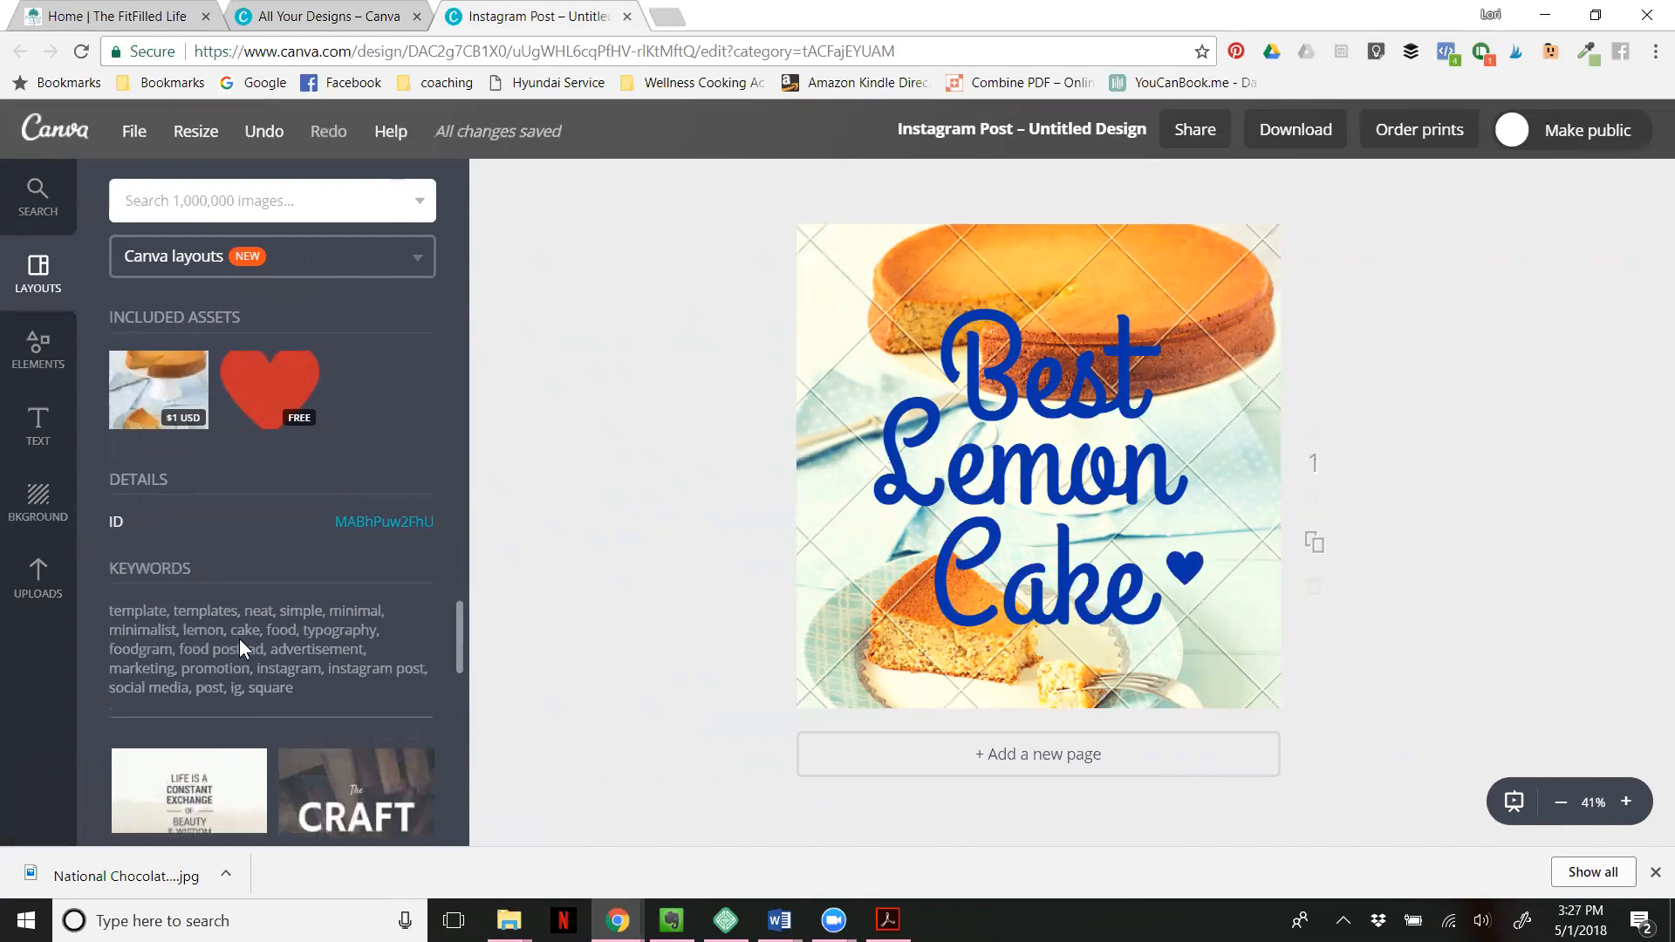
scroll(239, 639, "up", 3)
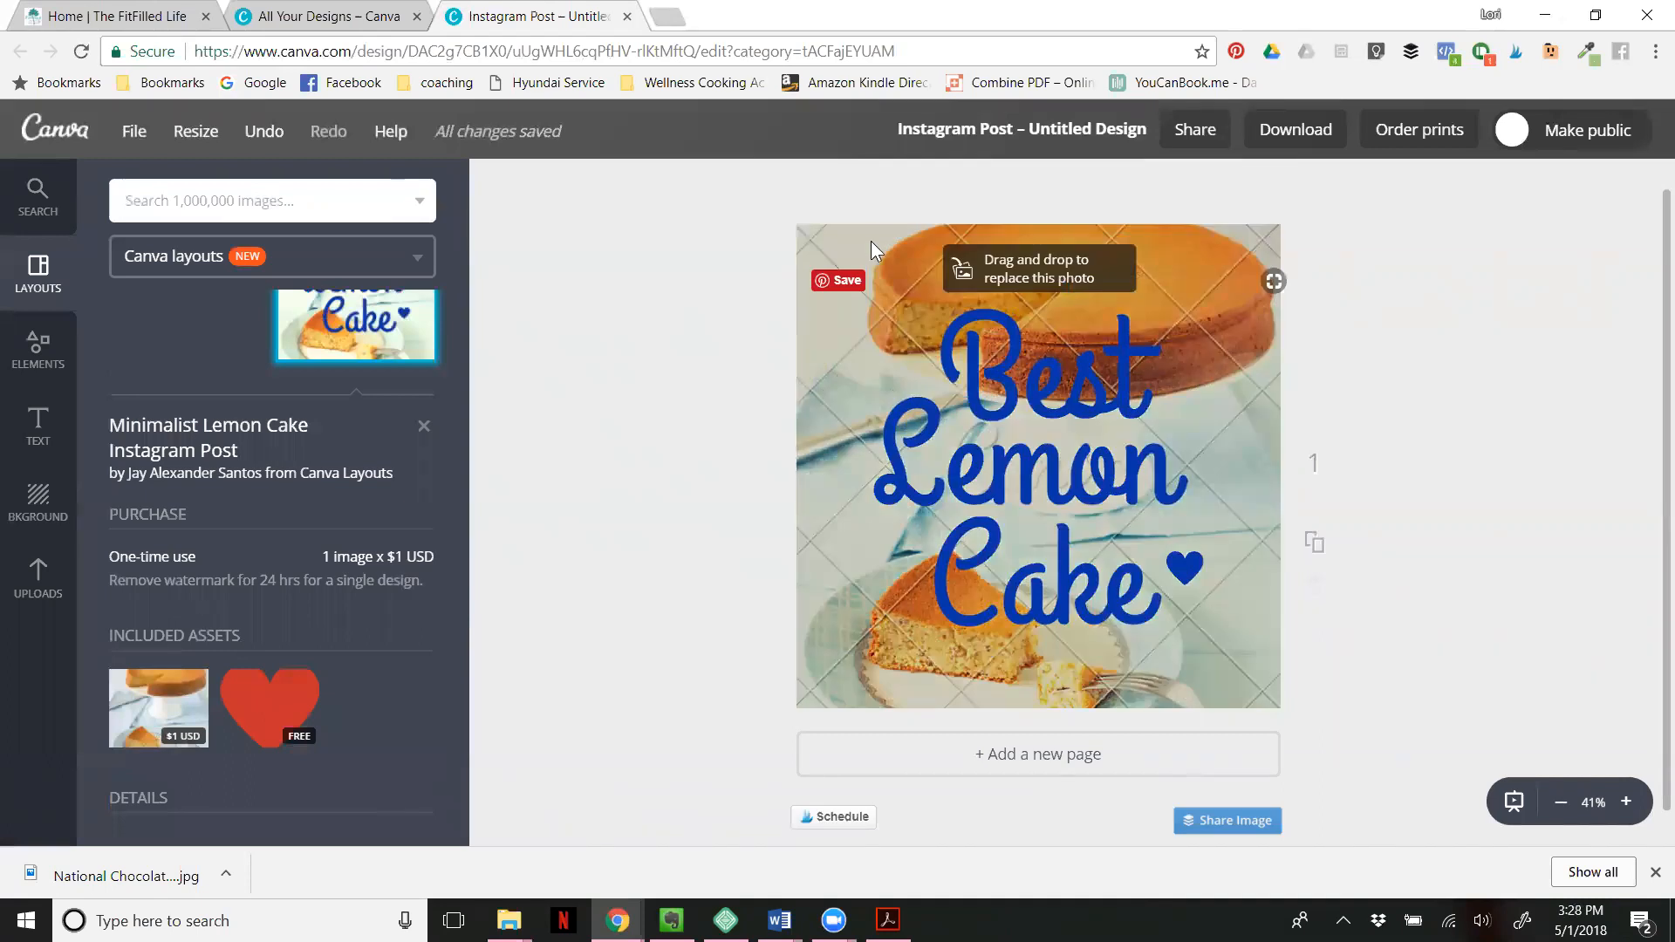
- Delete the cake background photo and fill the frame with the uploaded photo of tortellini soup with spinach and tomatoes
left_click(815, 232)
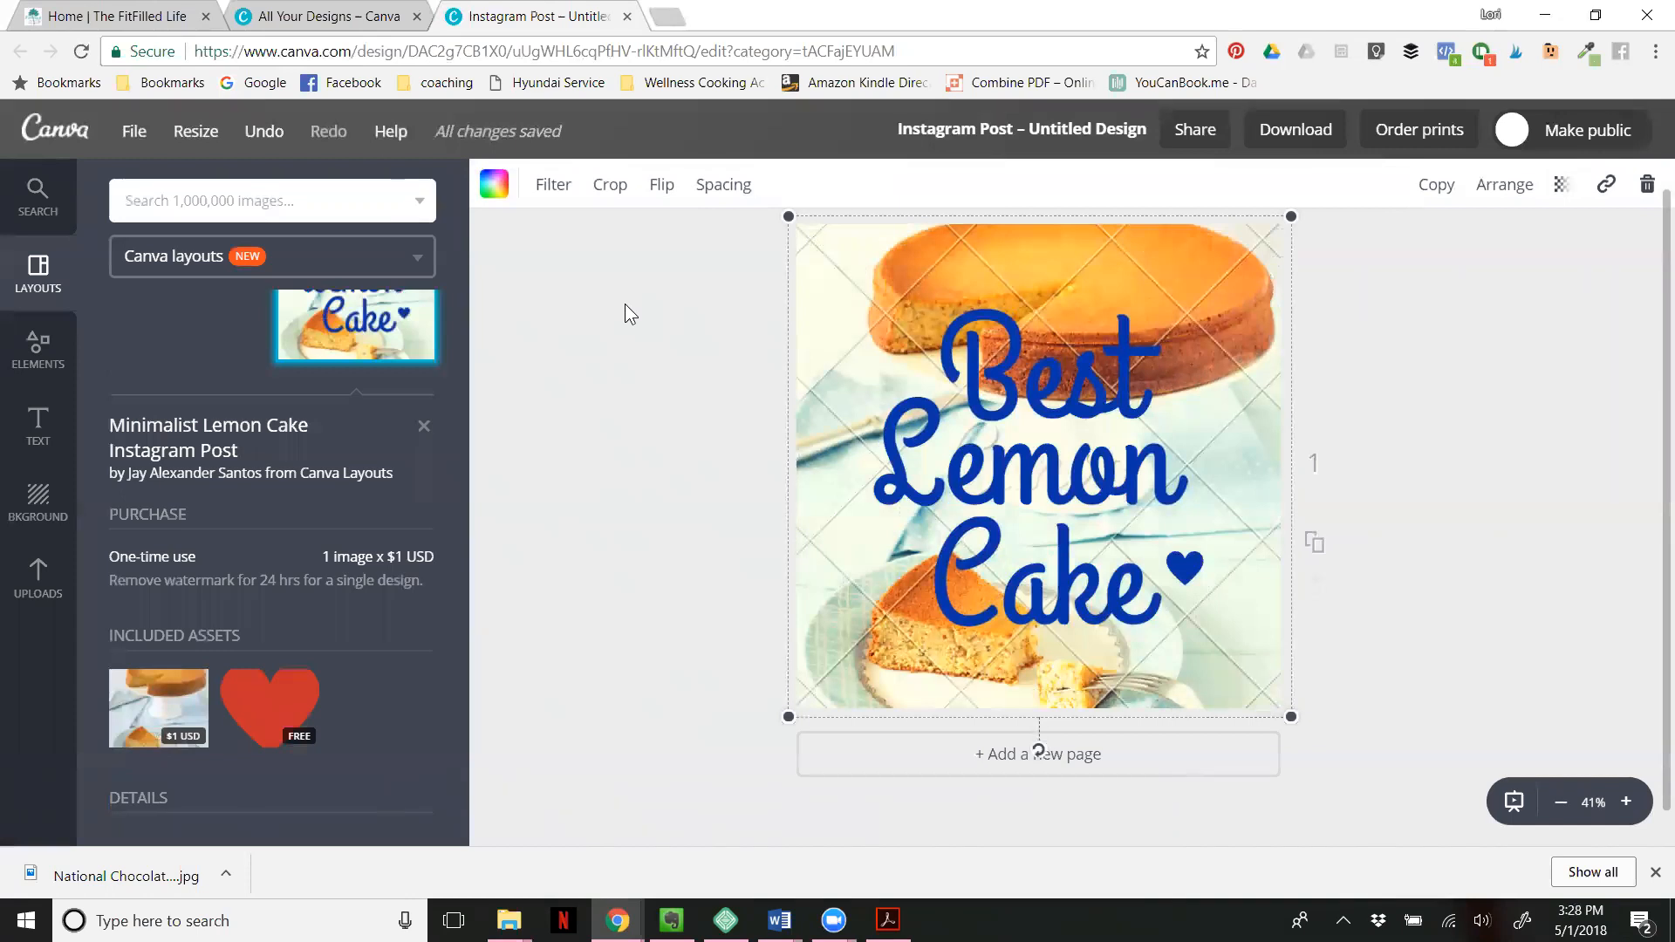
key("Delete")
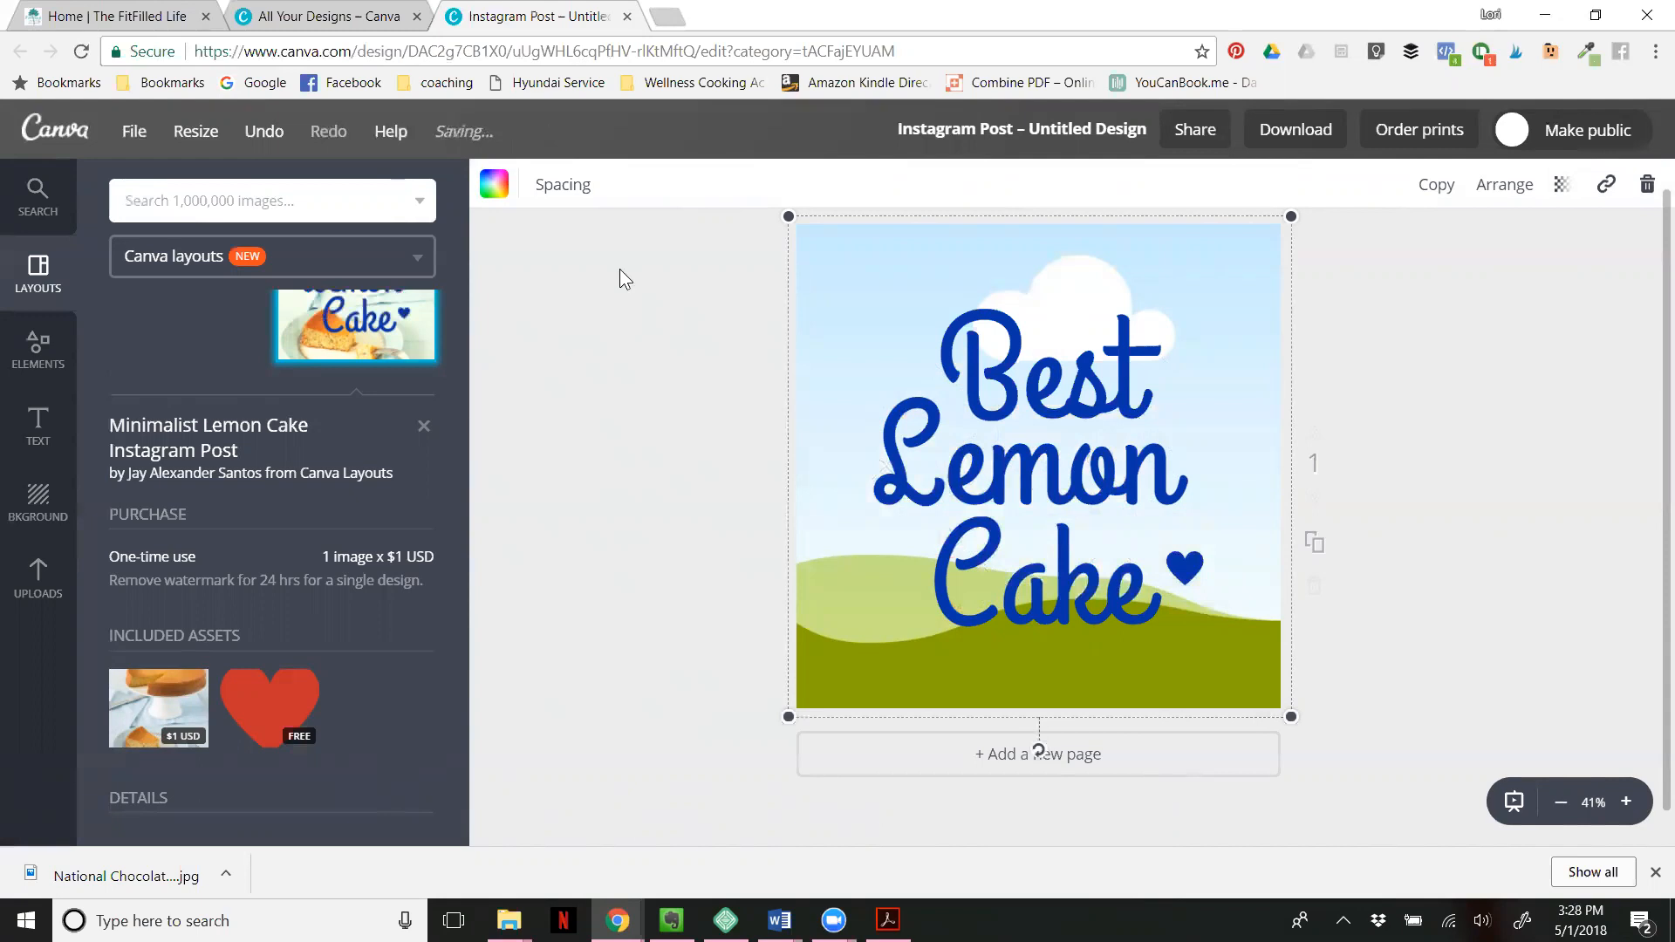
left_click(35, 563)
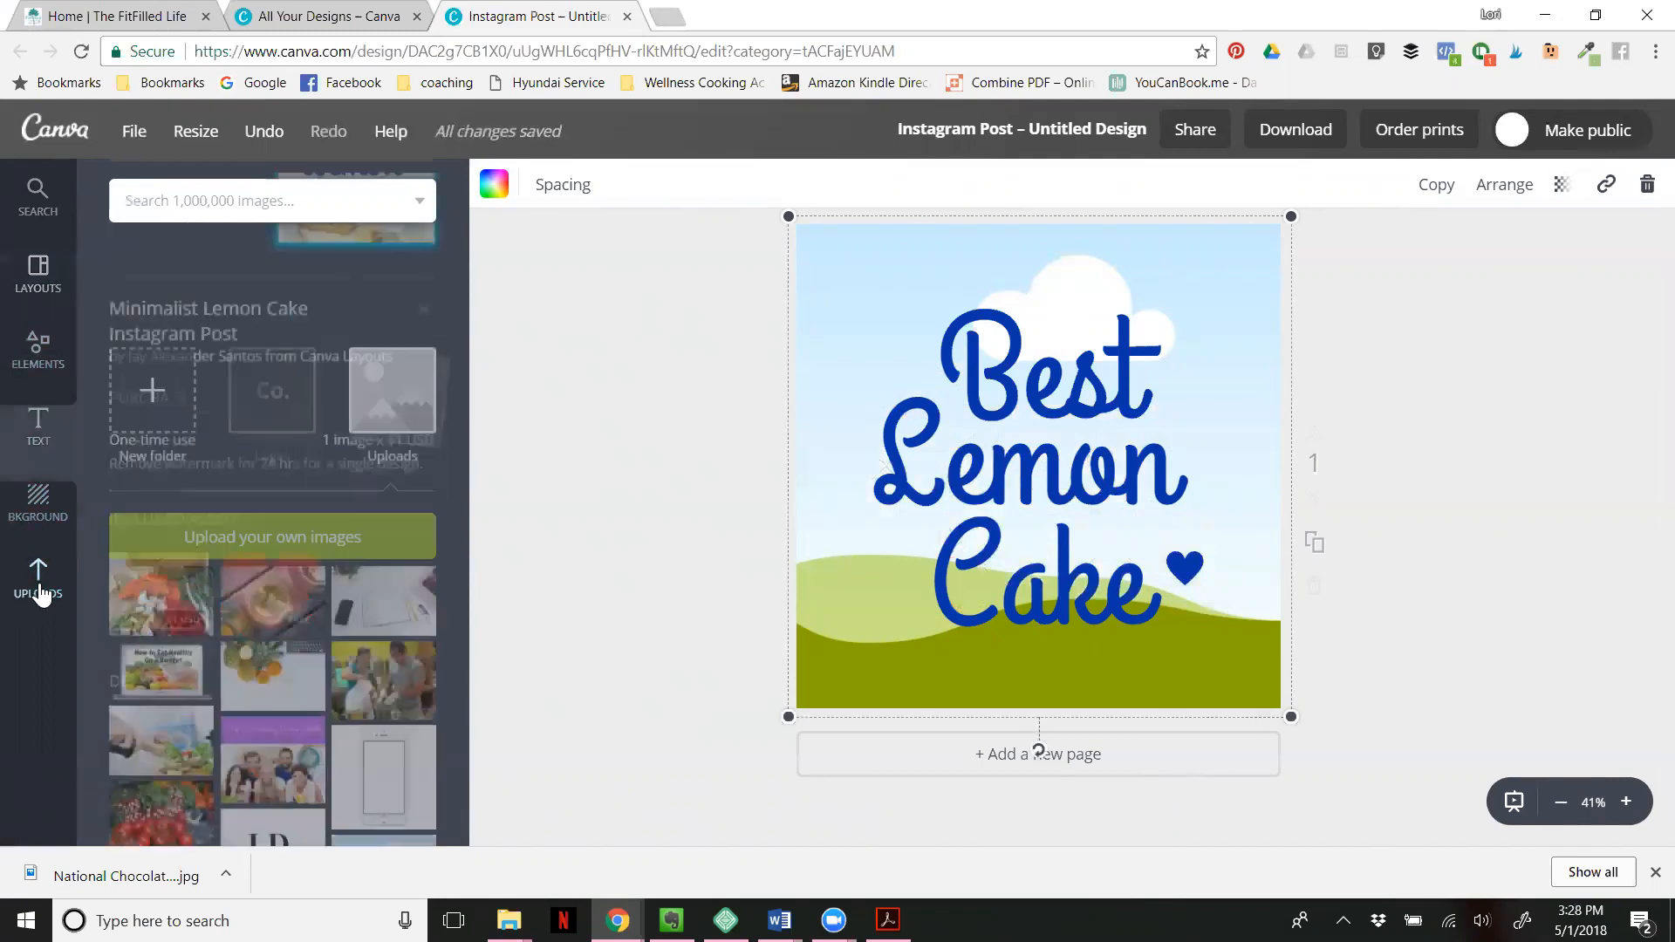
scroll(247, 622, "down", 10)
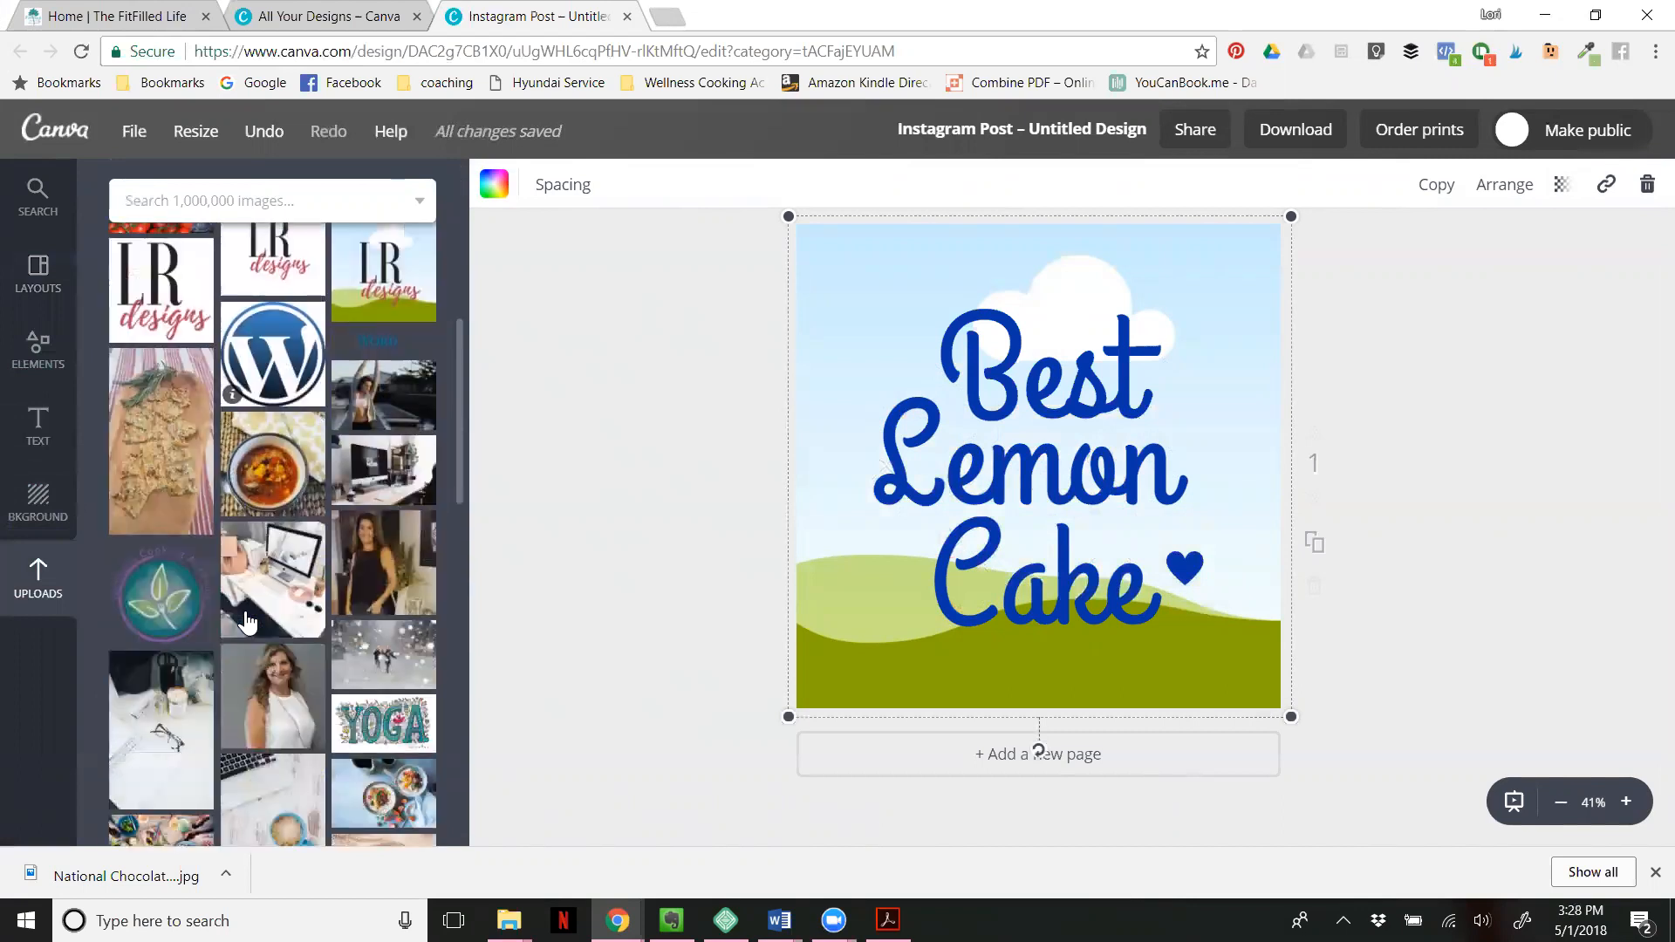
scroll(248, 621, "down", 6)
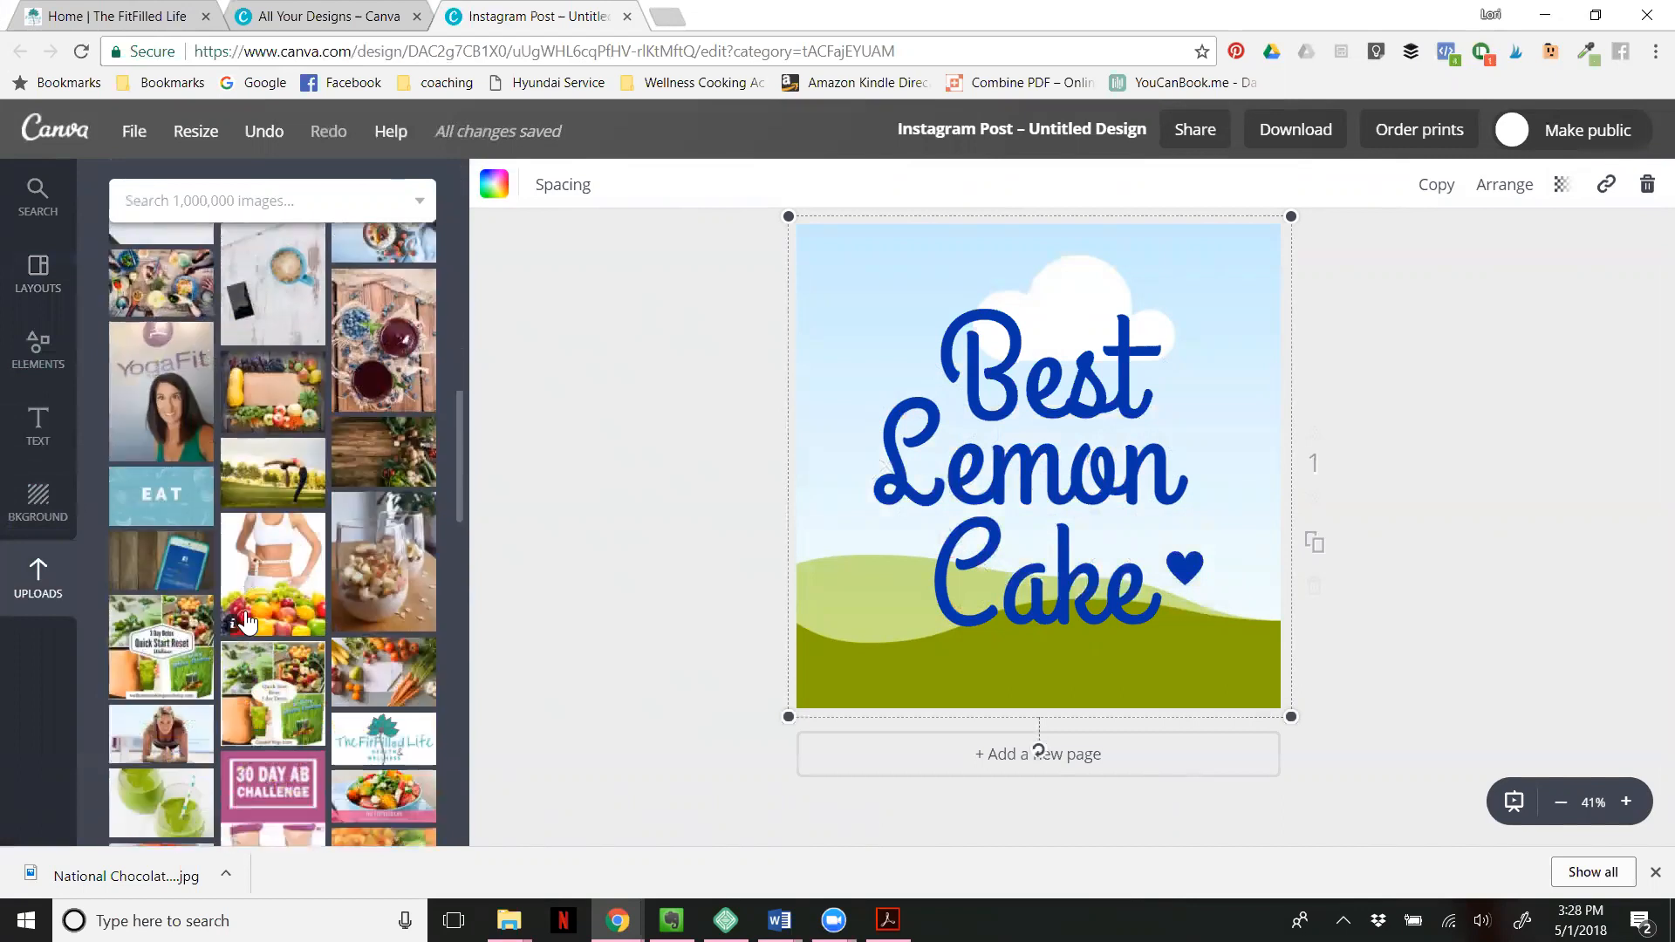
scroll(248, 621, "down", 8)
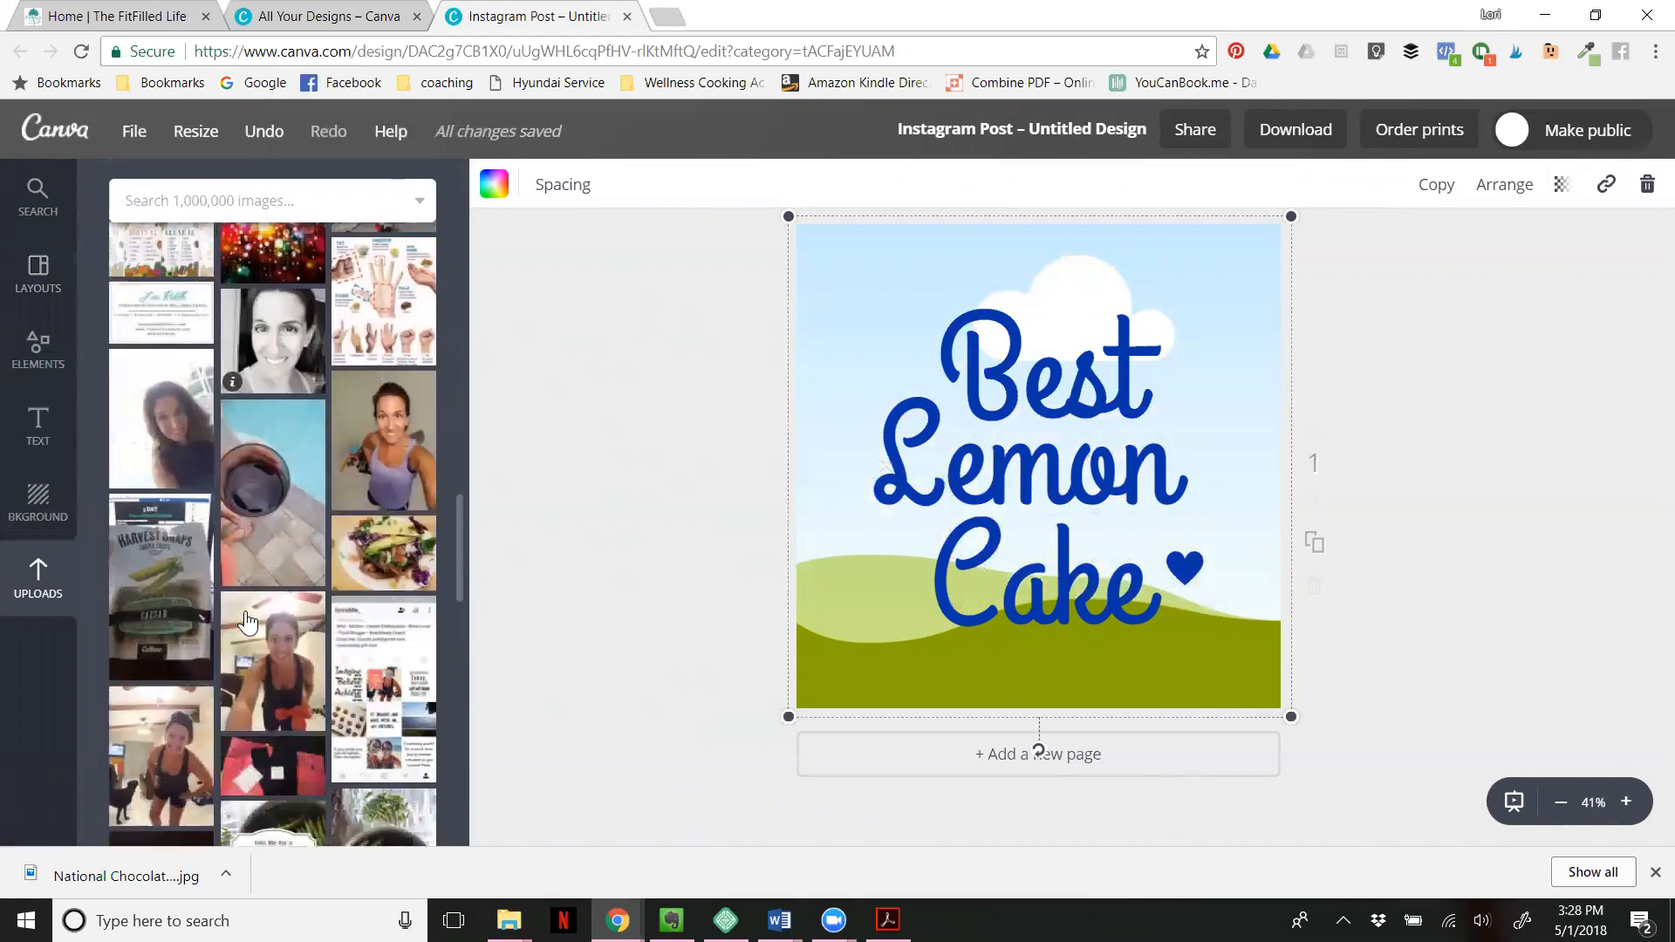
scroll(248, 621, "down", 6)
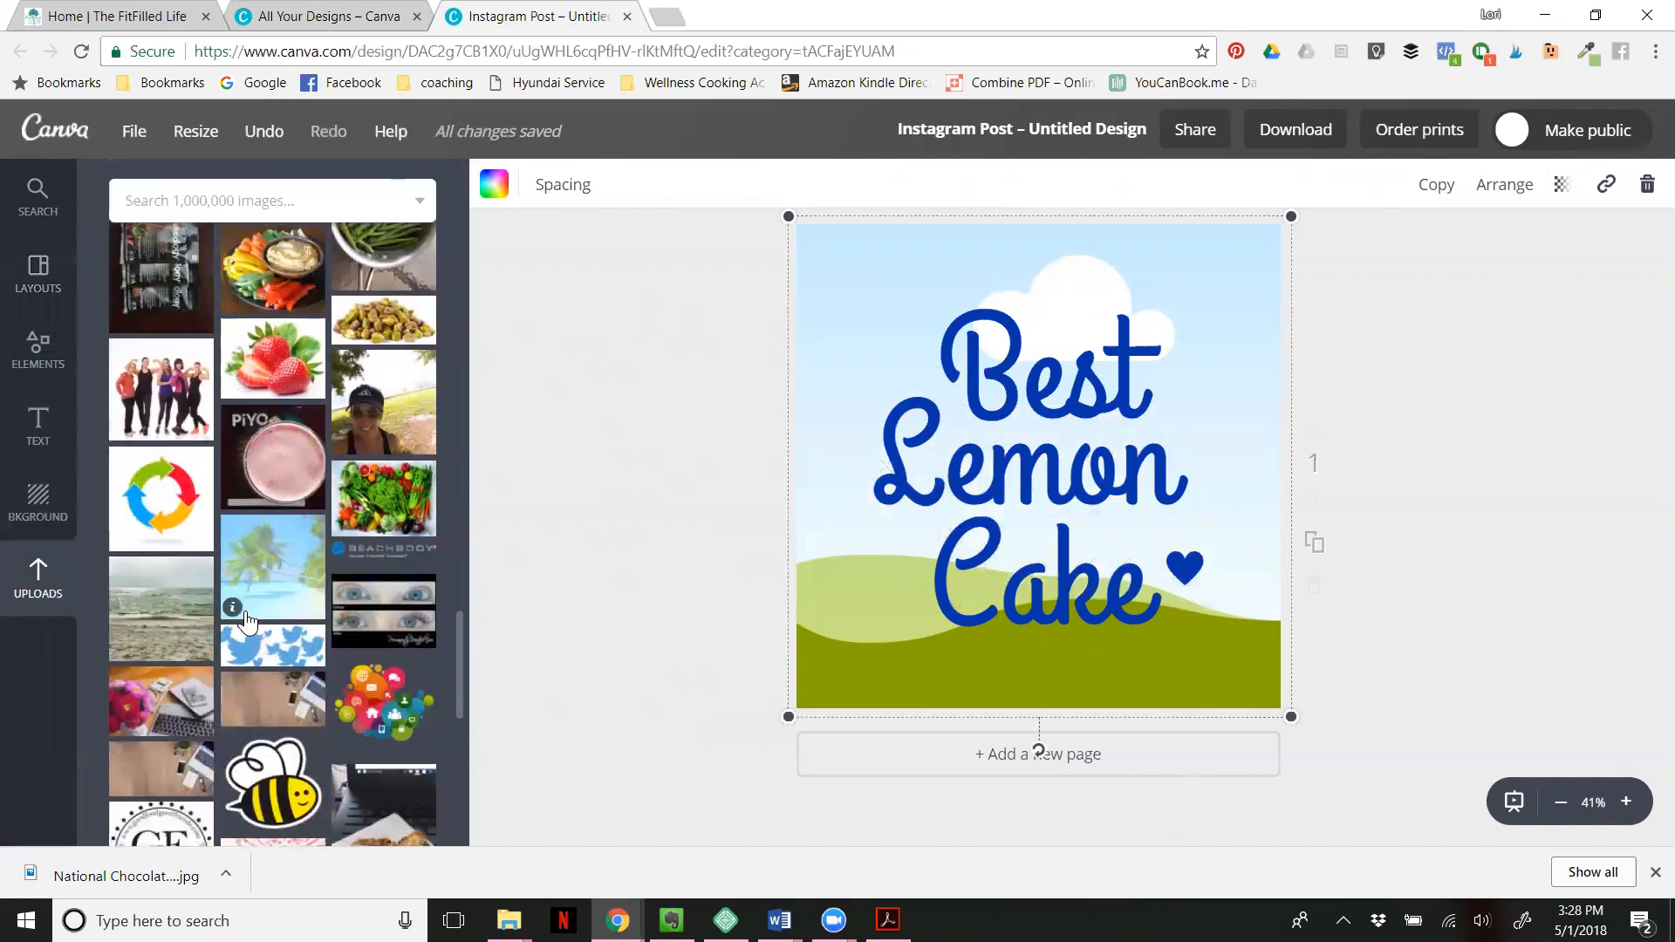
scroll(248, 621, "down", 5)
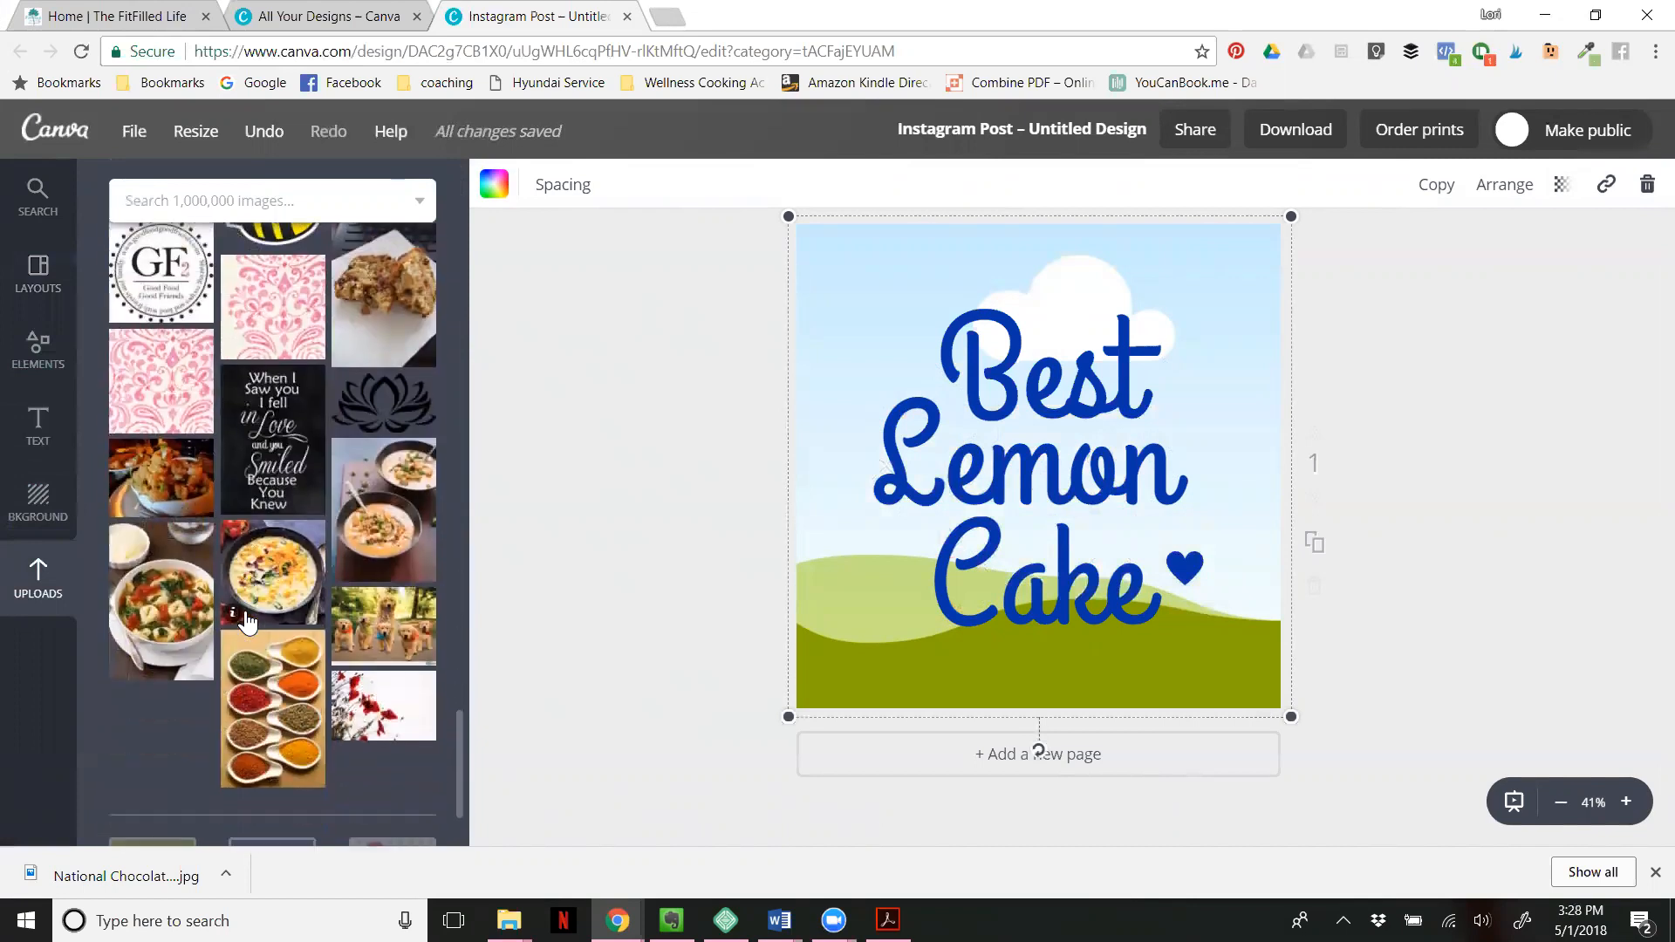
left_click_drag(151, 460, 873, 419)
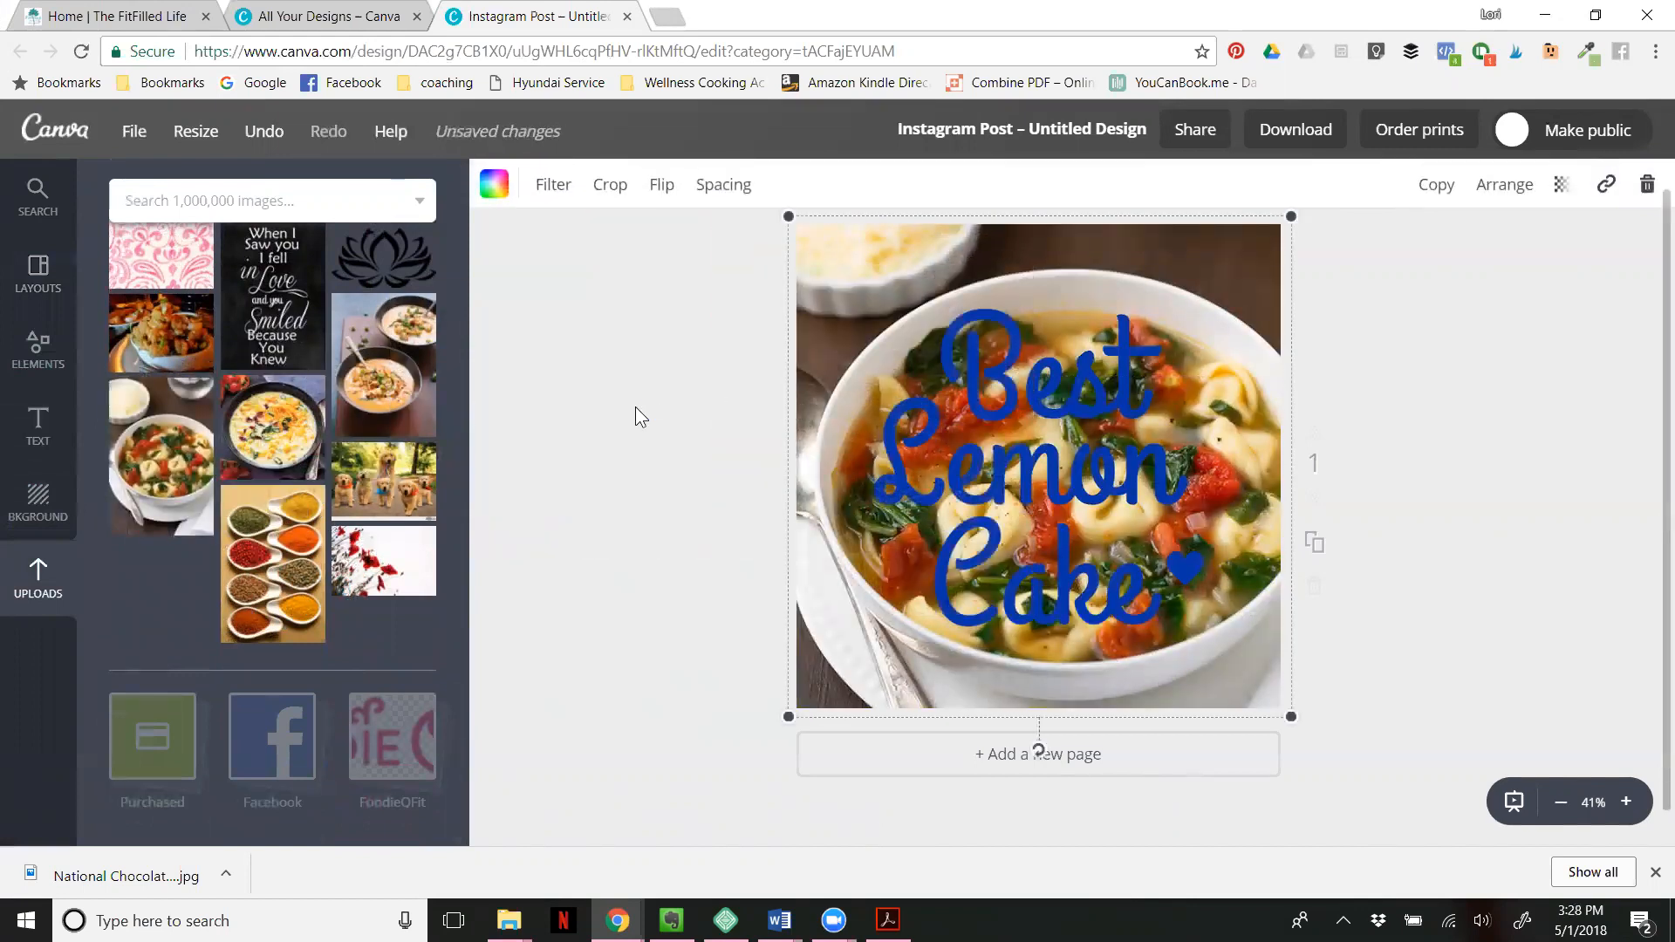
left_click(663, 414)
- Replace the word "Best" in the headline with "Good"
left_click(952, 469)
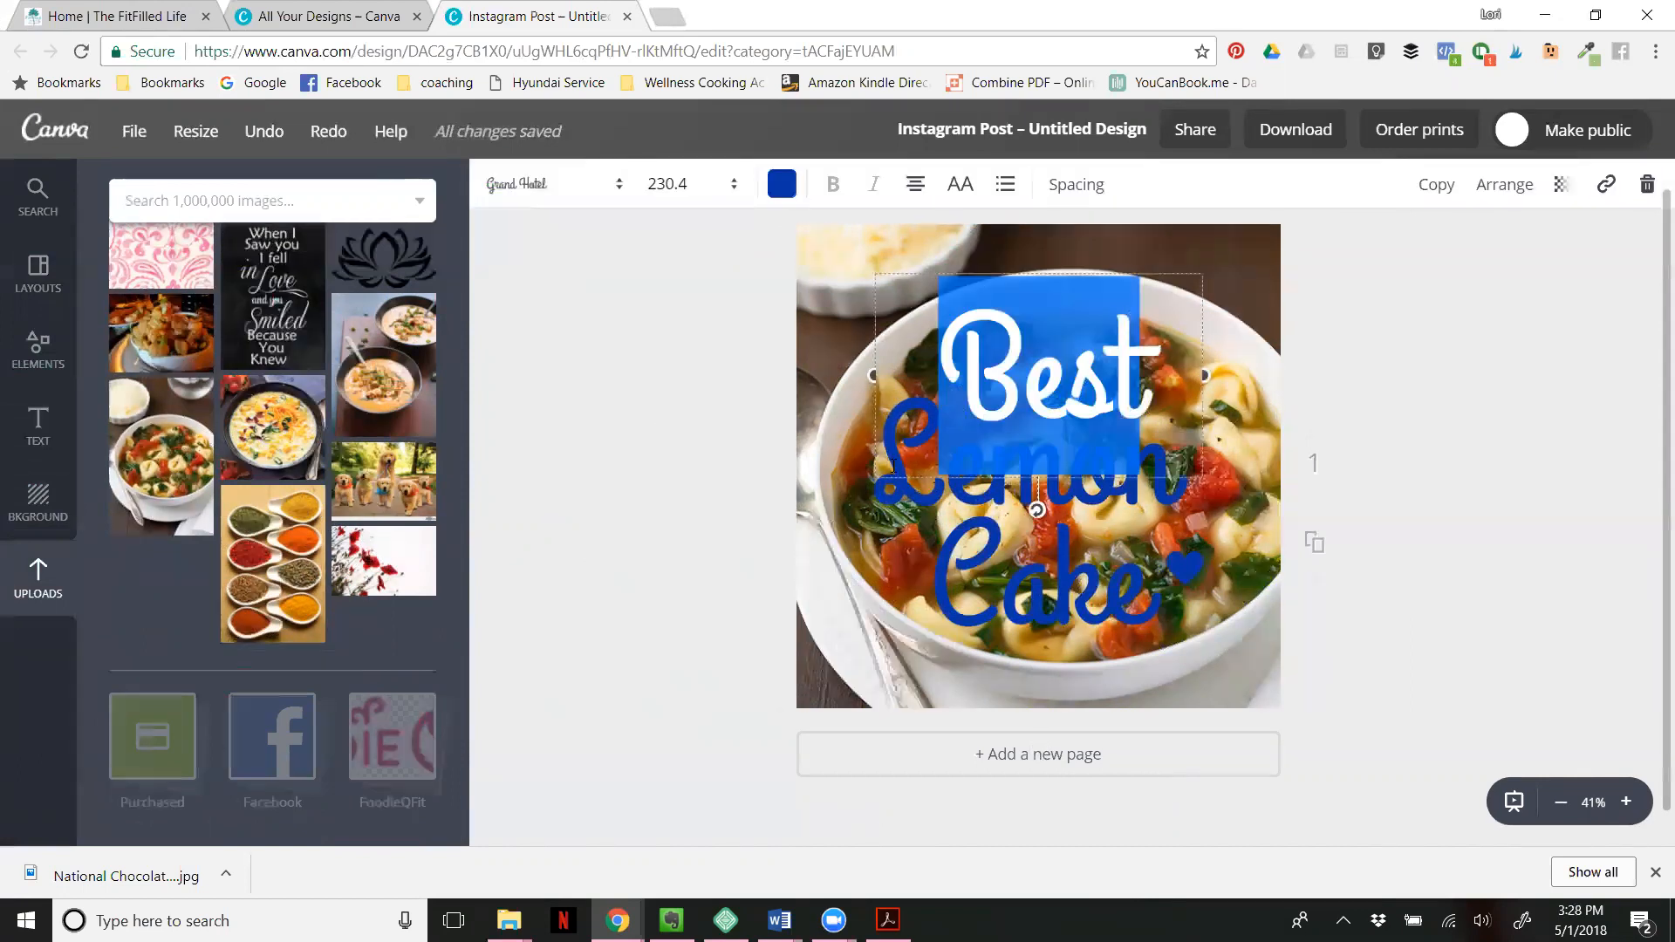
left_click(895, 490)
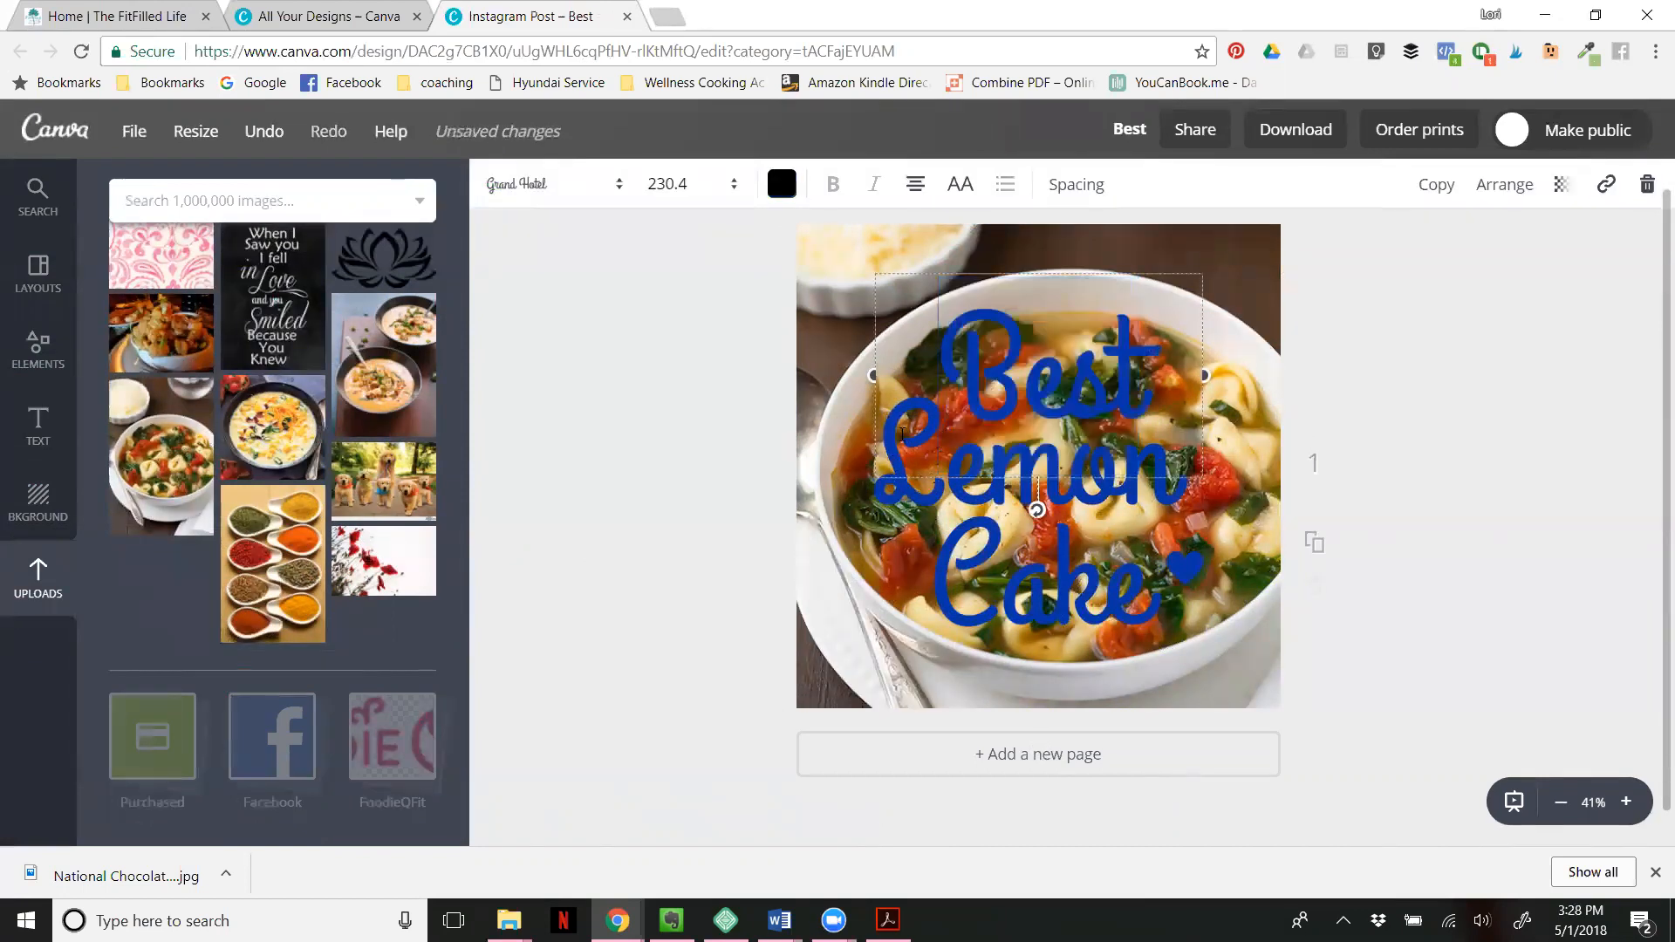
left_click_drag(941, 409, 998, 408)
left_click_drag(976, 351, 1158, 345)
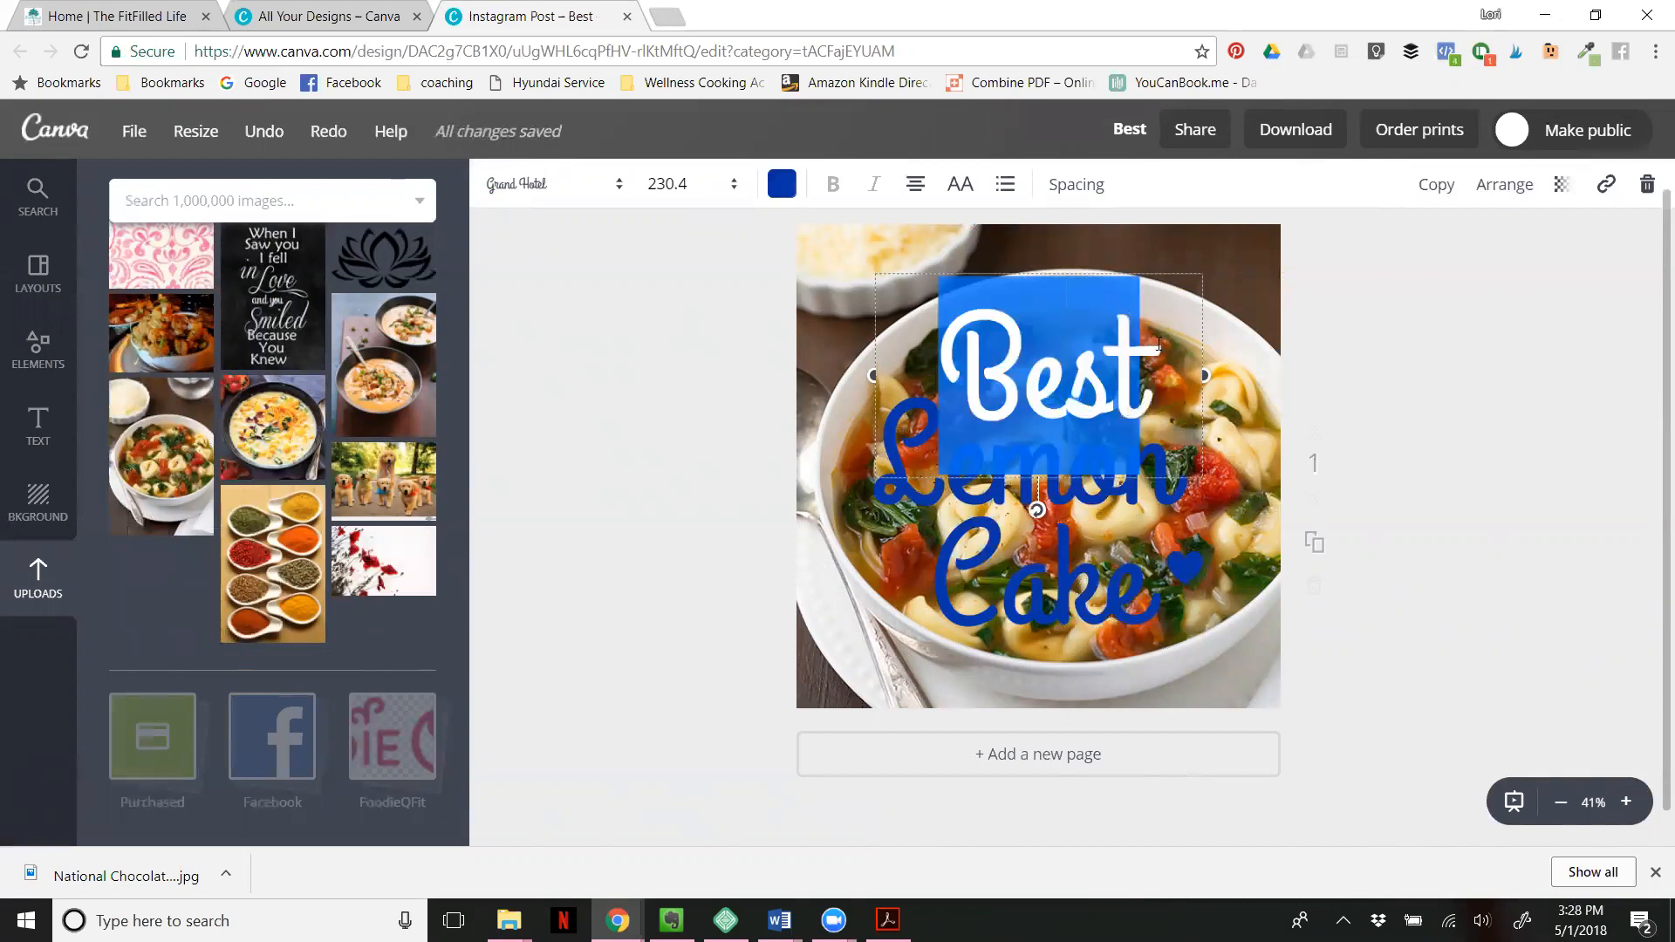
type("Good")
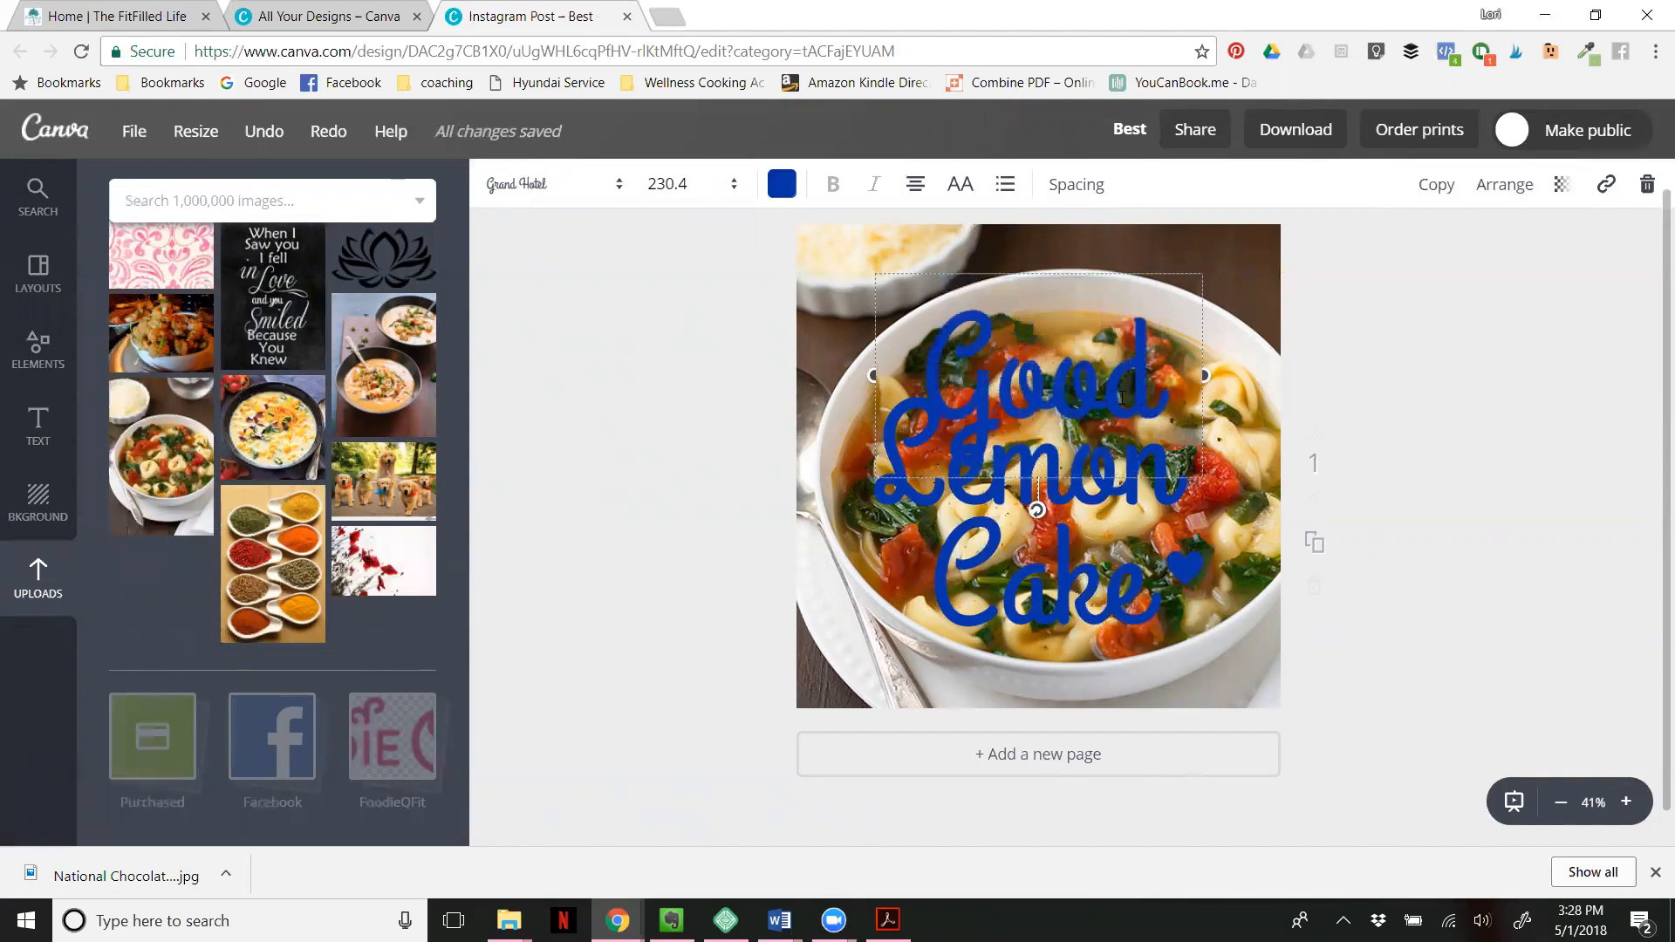
- Recolor the word "Good" to the custom green 80ff6a and change its font to Abhaya Libre ExtraBold
left_click(783, 185)
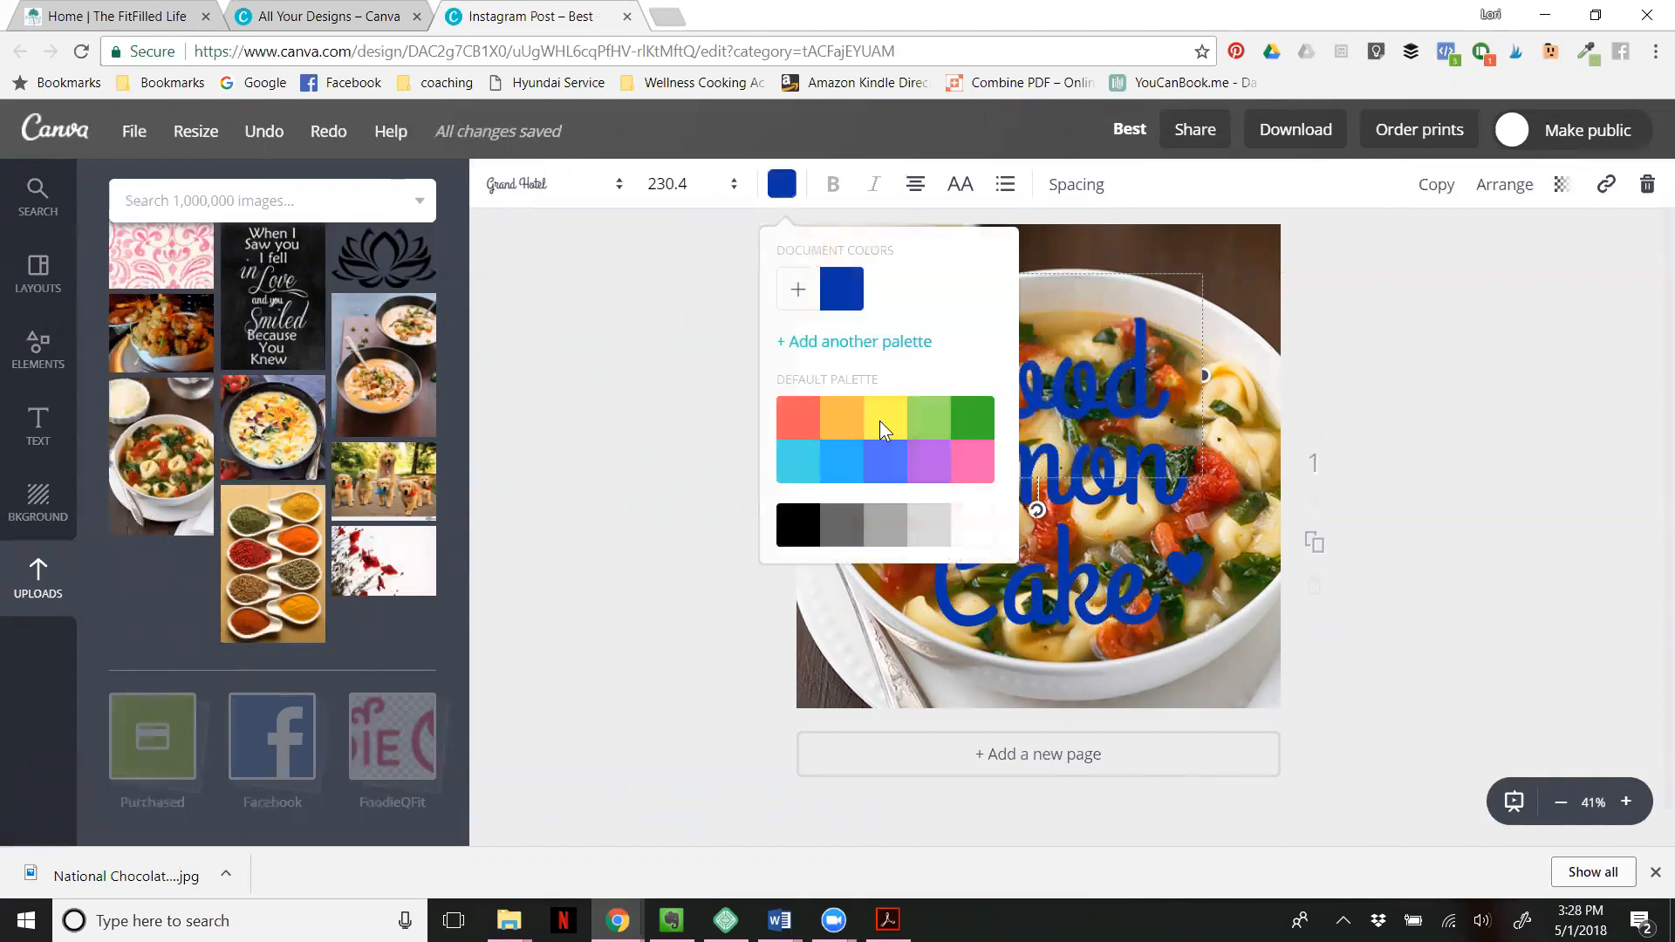
left_click(852, 467)
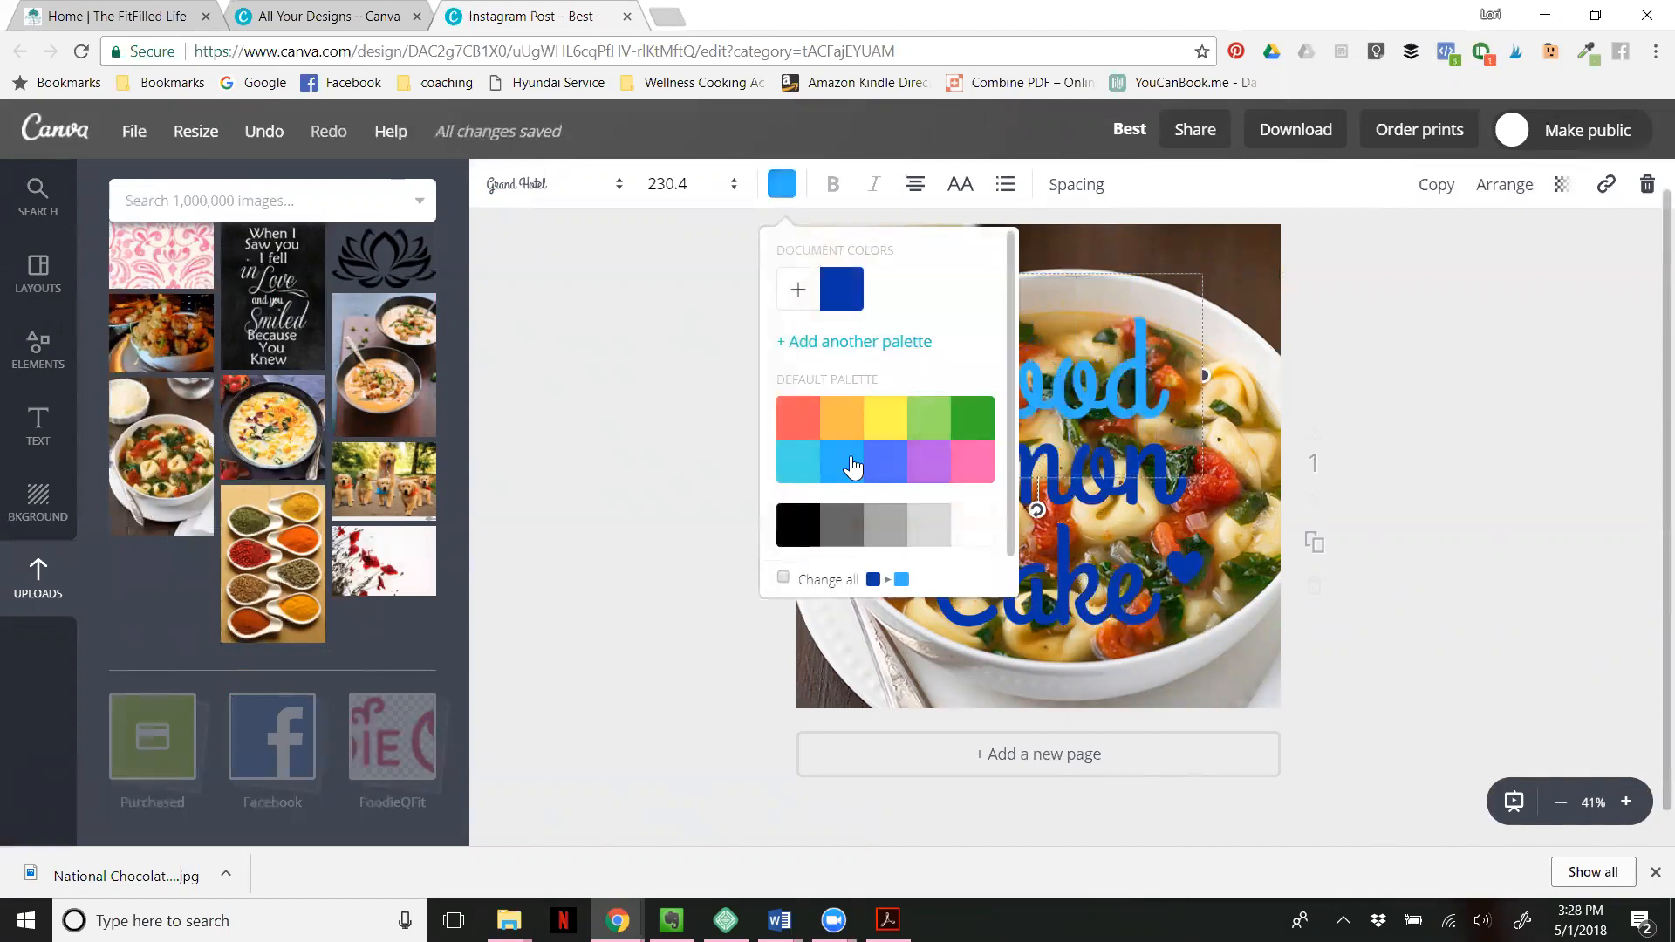
left_click(799, 290)
left_click(902, 465)
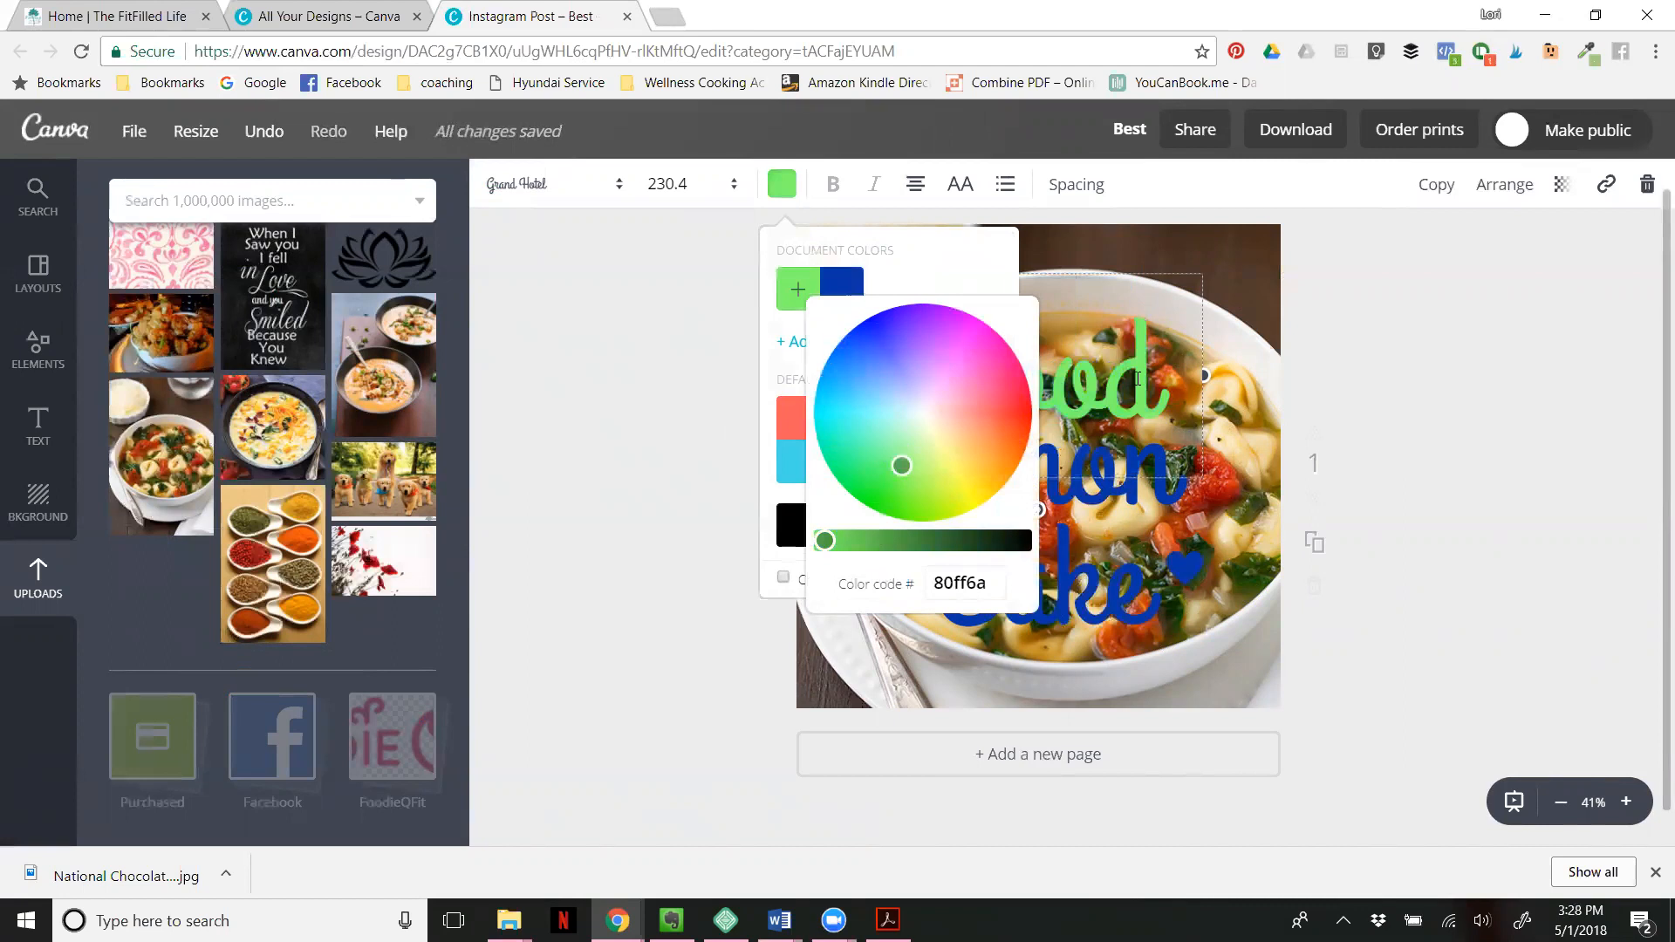
left_click(621, 192)
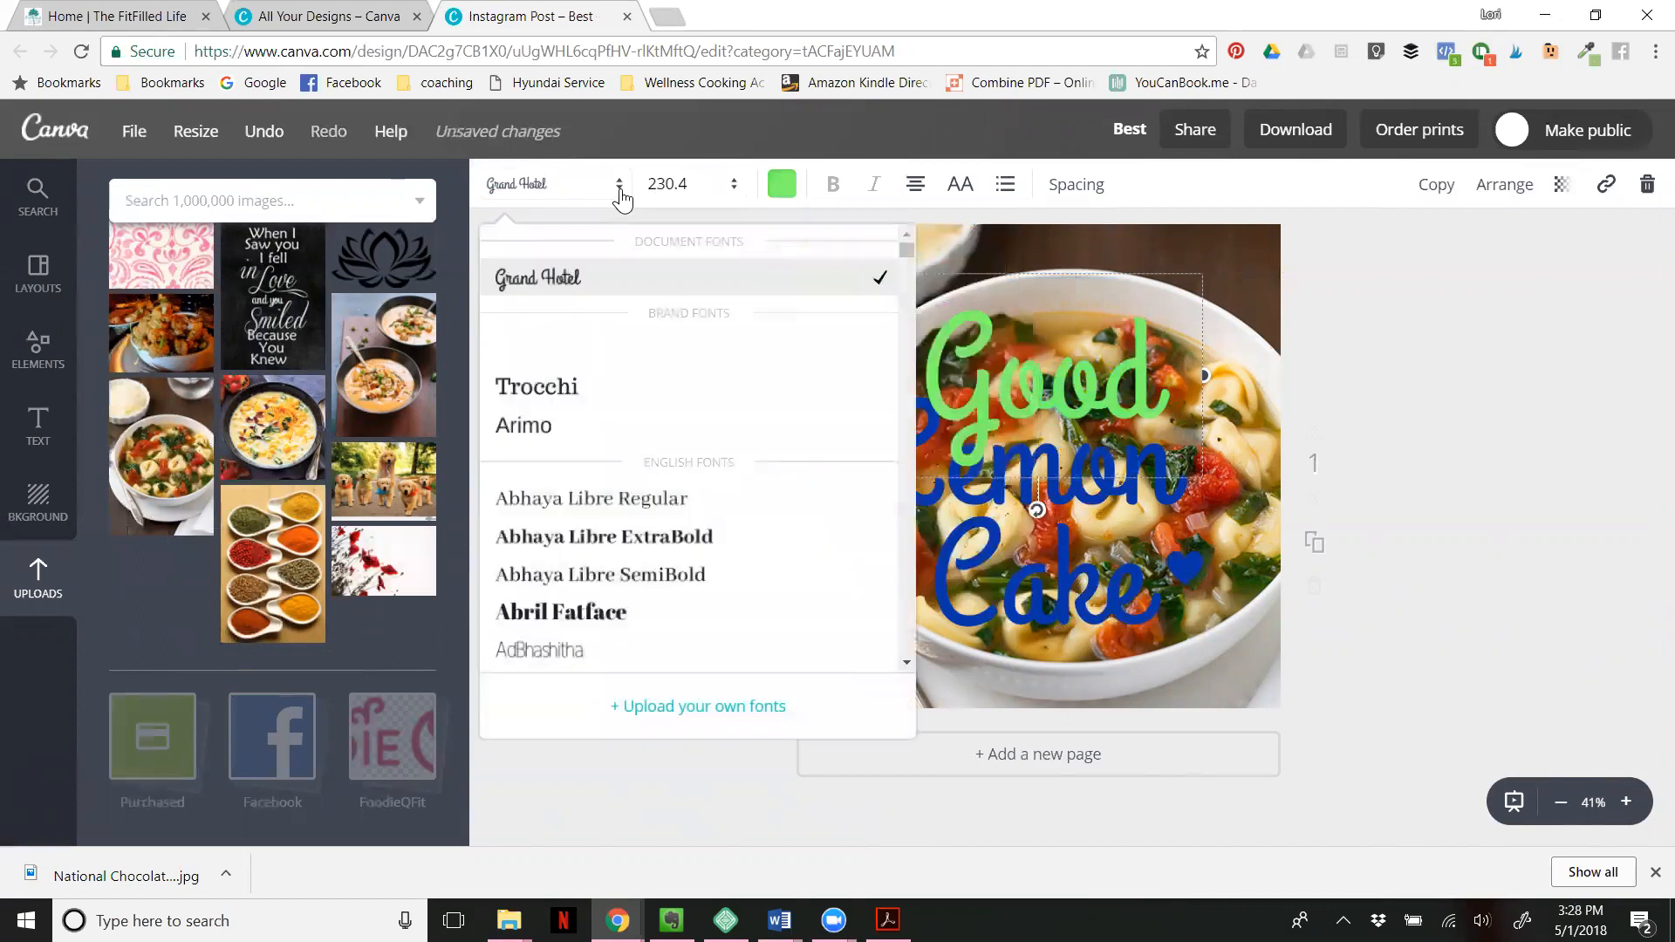
left_click(611, 539)
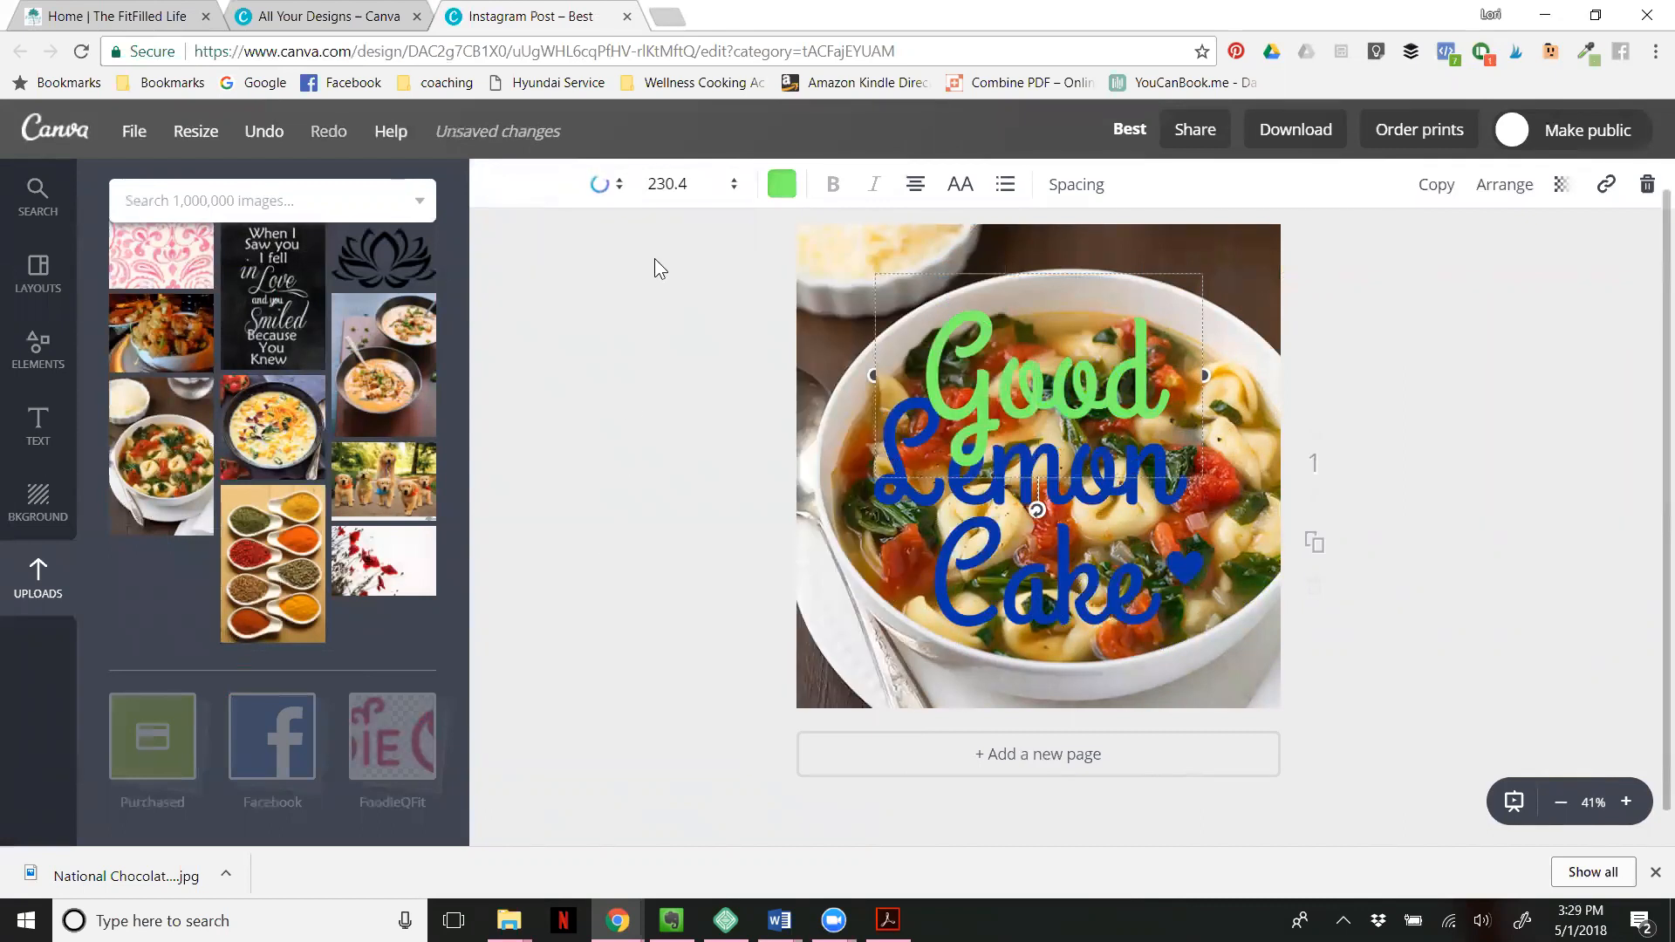
- Set the font size of the word "Good" to 180 so that it fits on one line
left_click(736, 186)
left_click(737, 192)
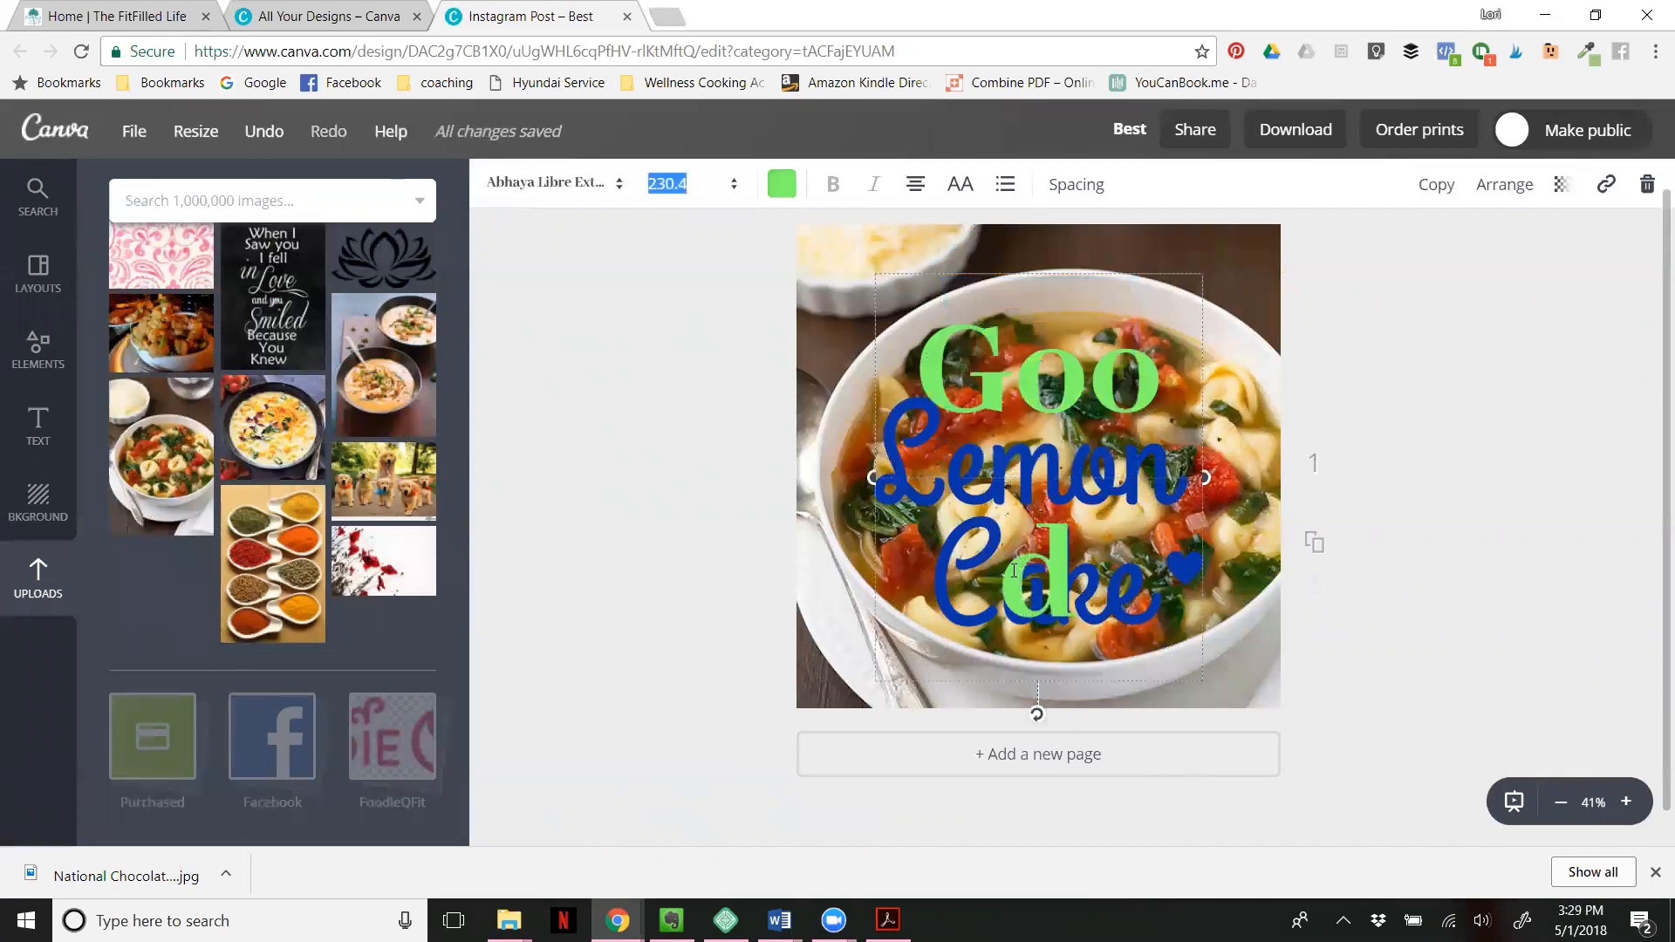
type("180")
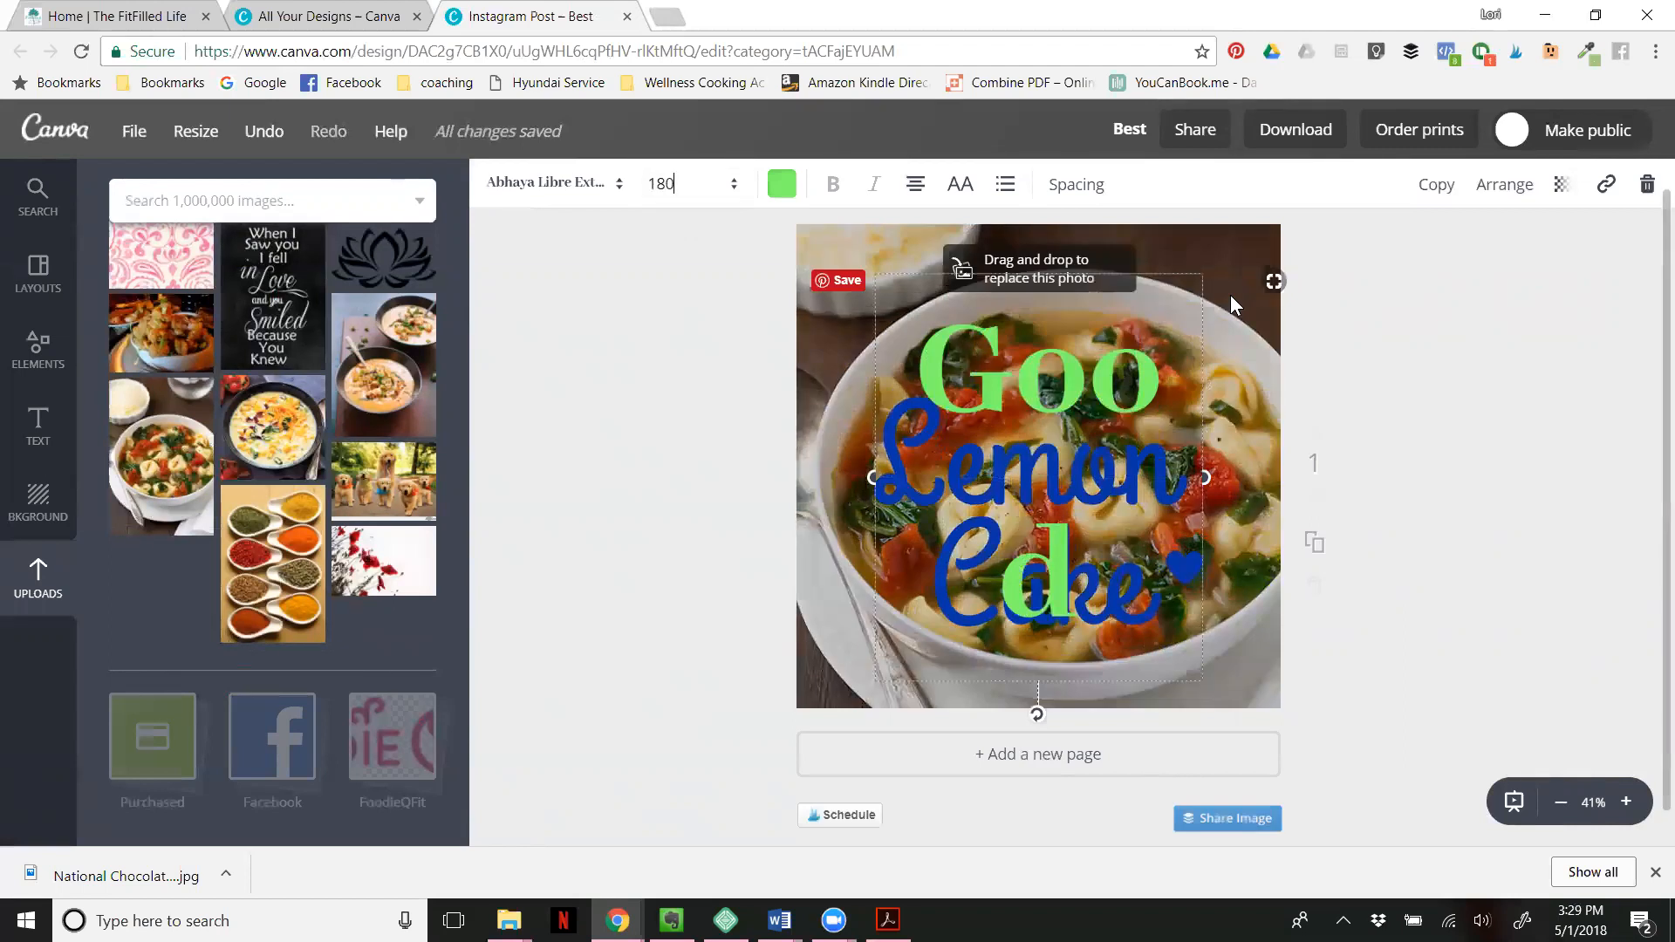
key("Return")
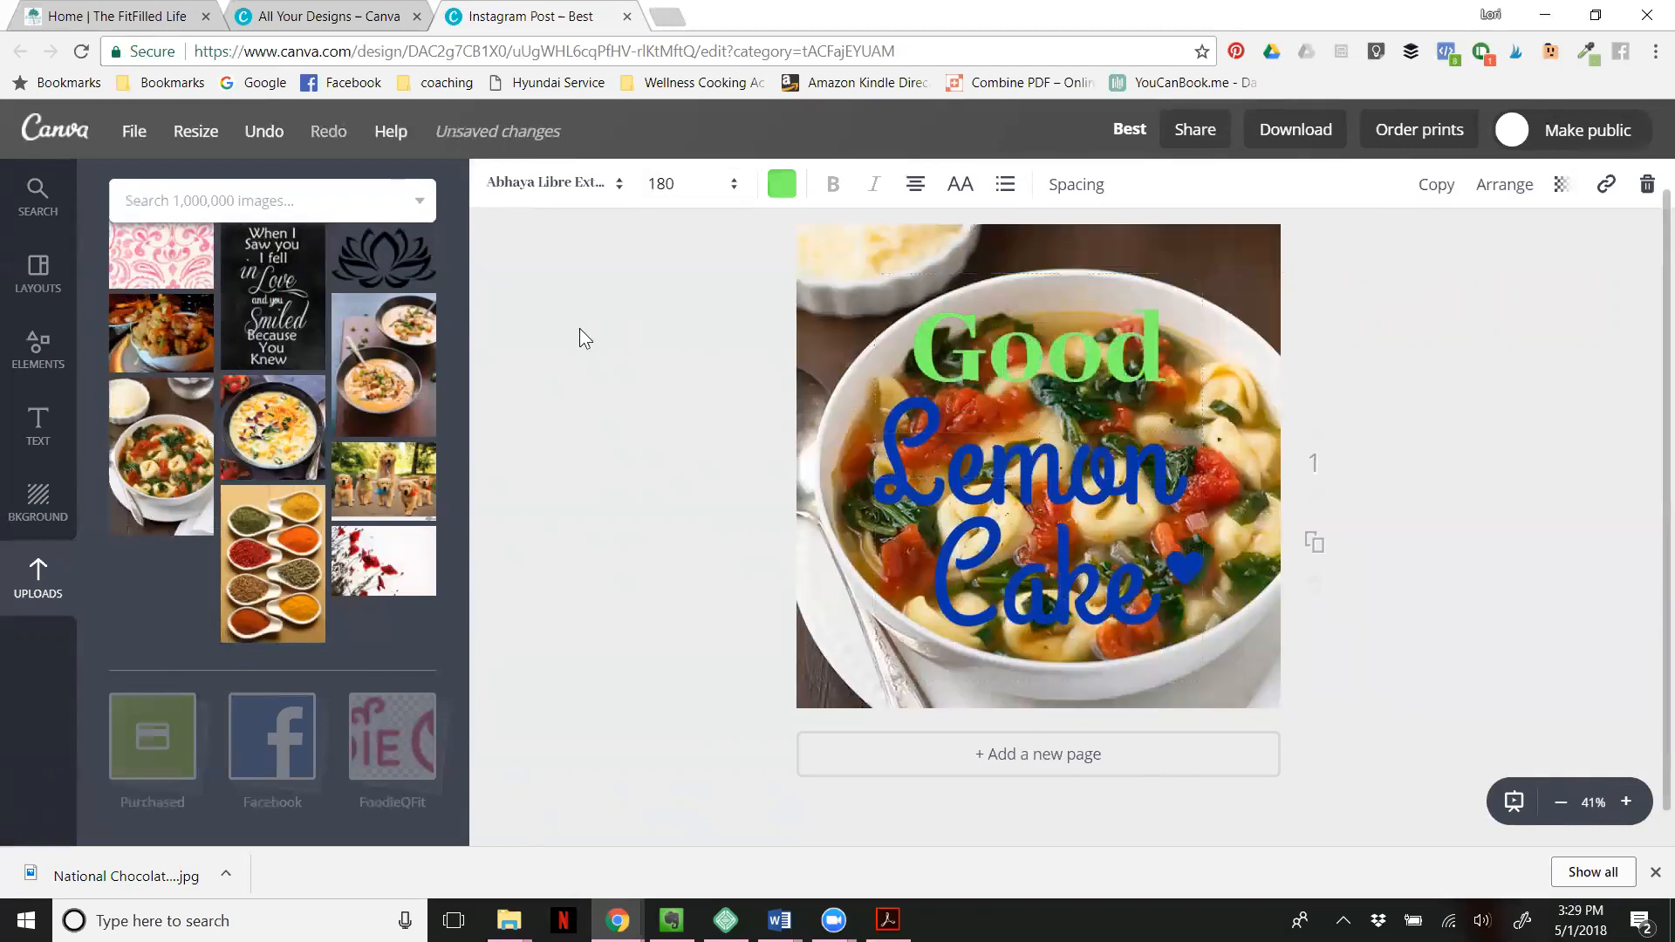
left_click(580, 328)
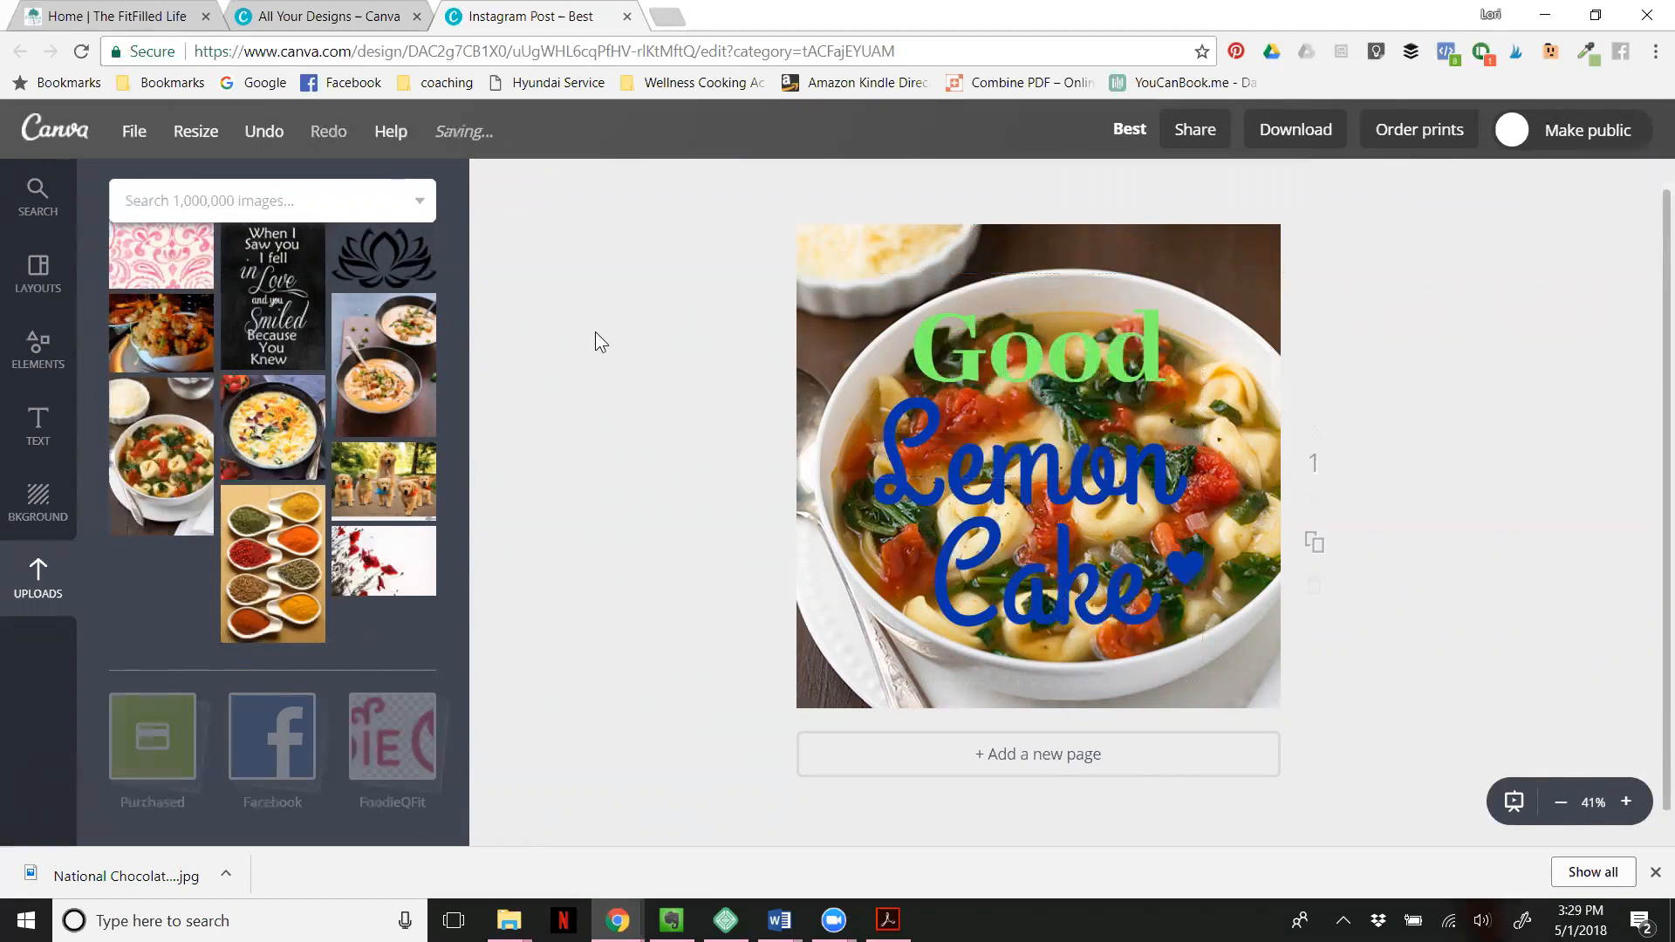
- Delete the tortellini soup photo along with its background frame from the page
scroll(624, 402, "up", 1)
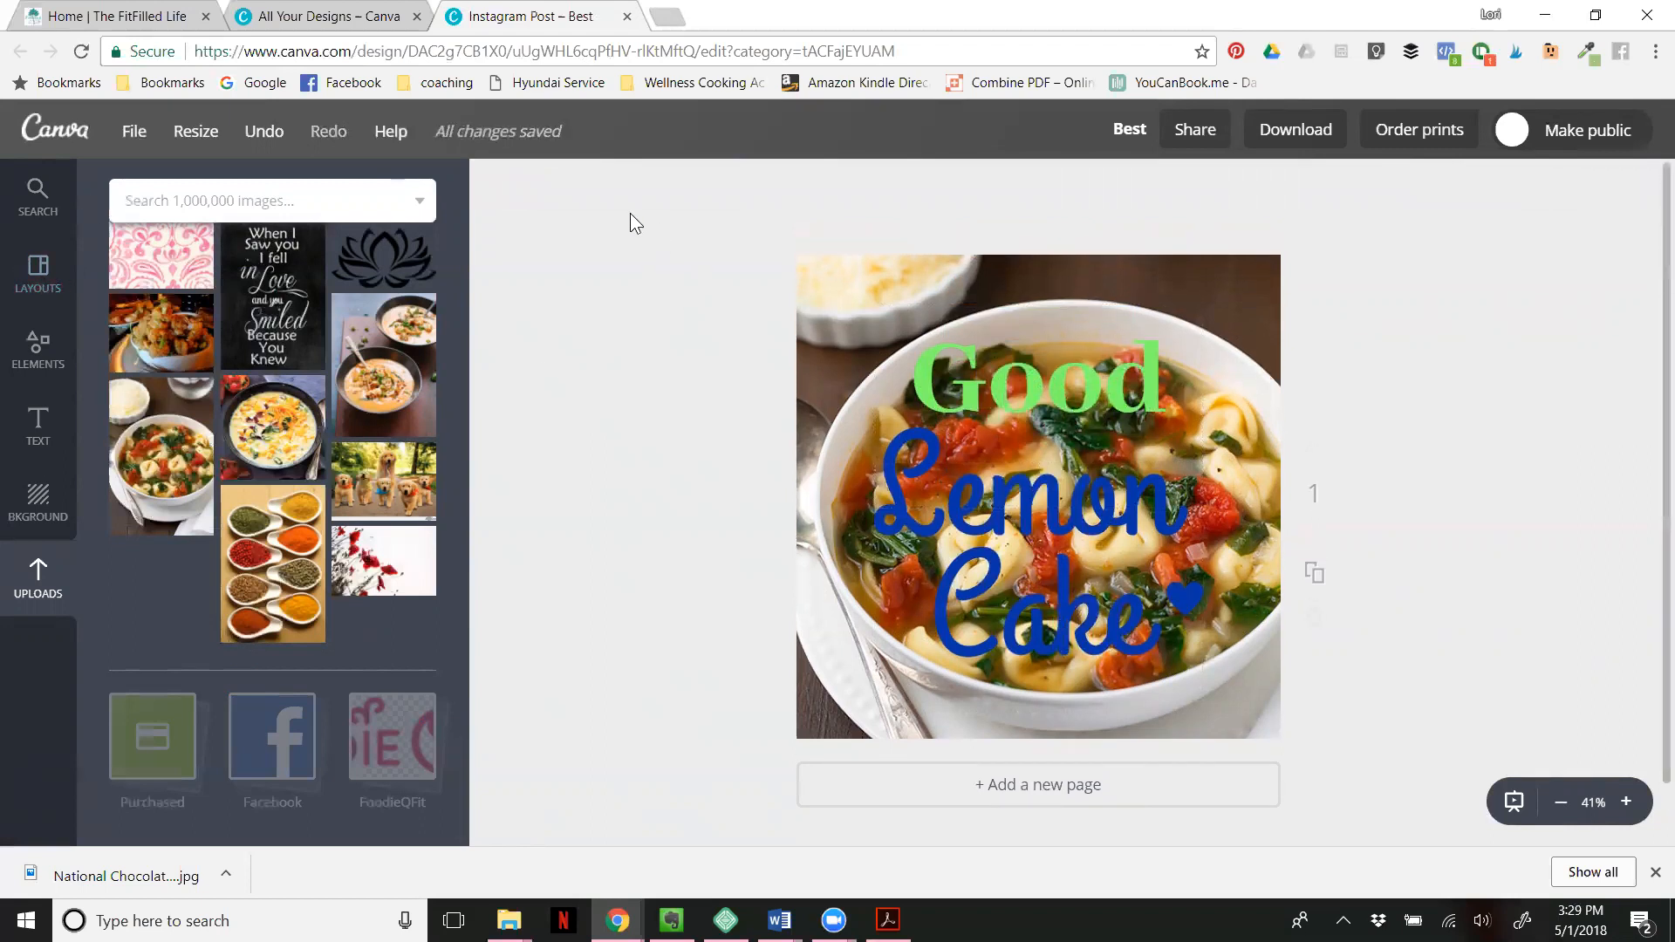
left_click_drag(637, 206, 1363, 732)
left_click(1232, 282)
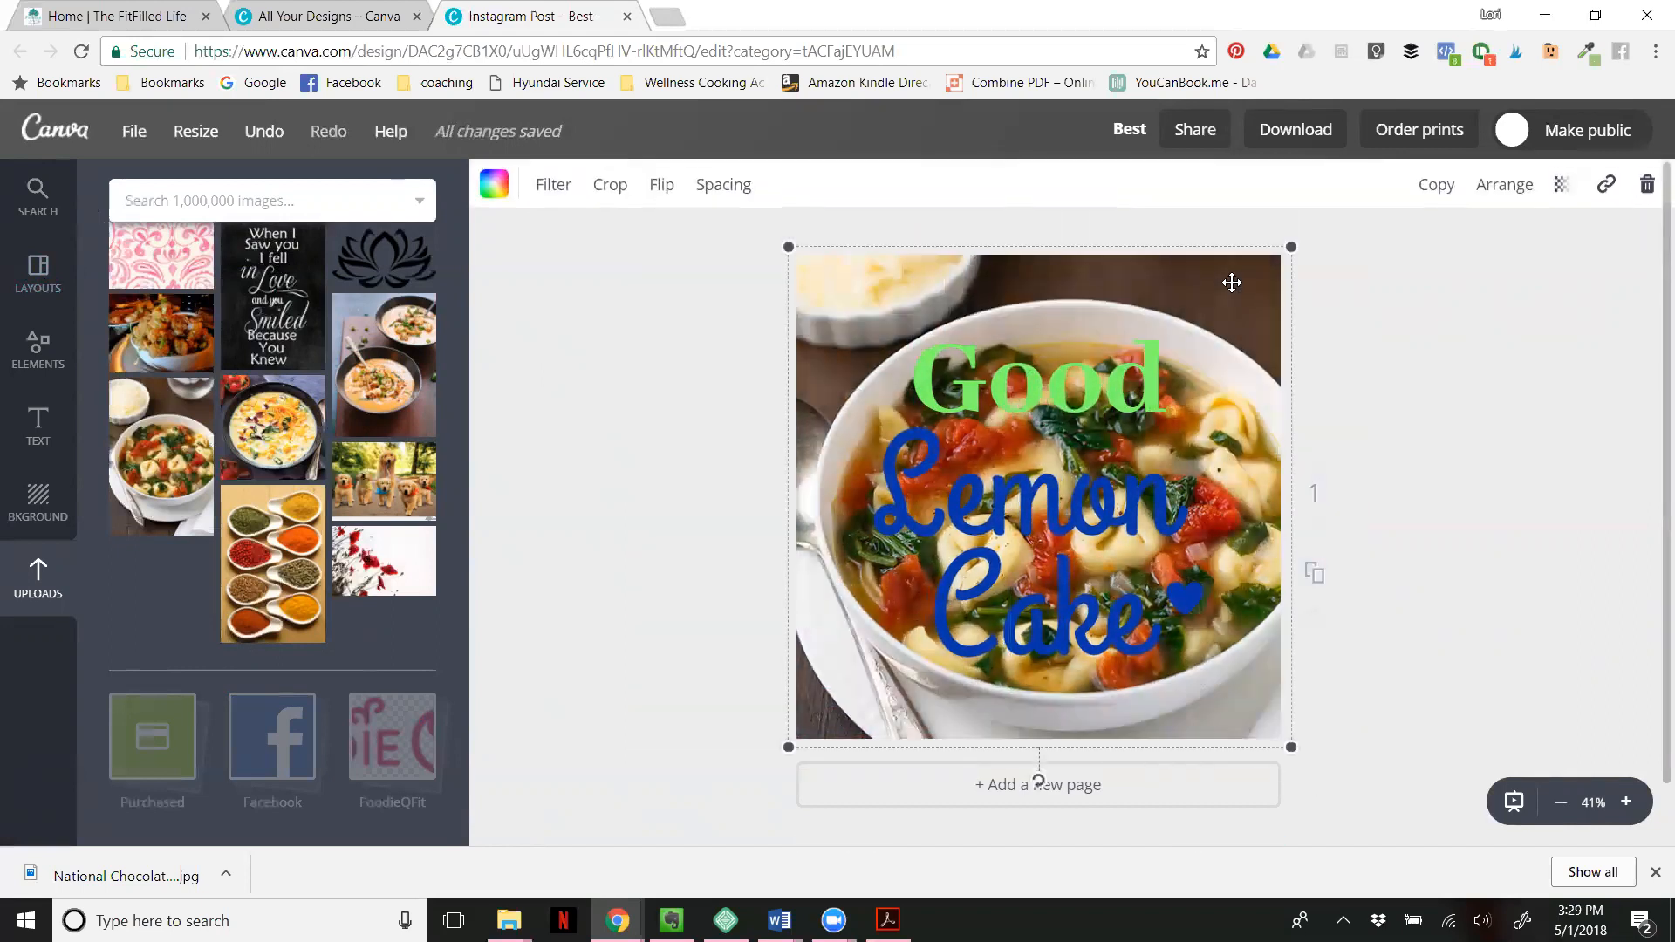
key("Delete")
key("Delete")
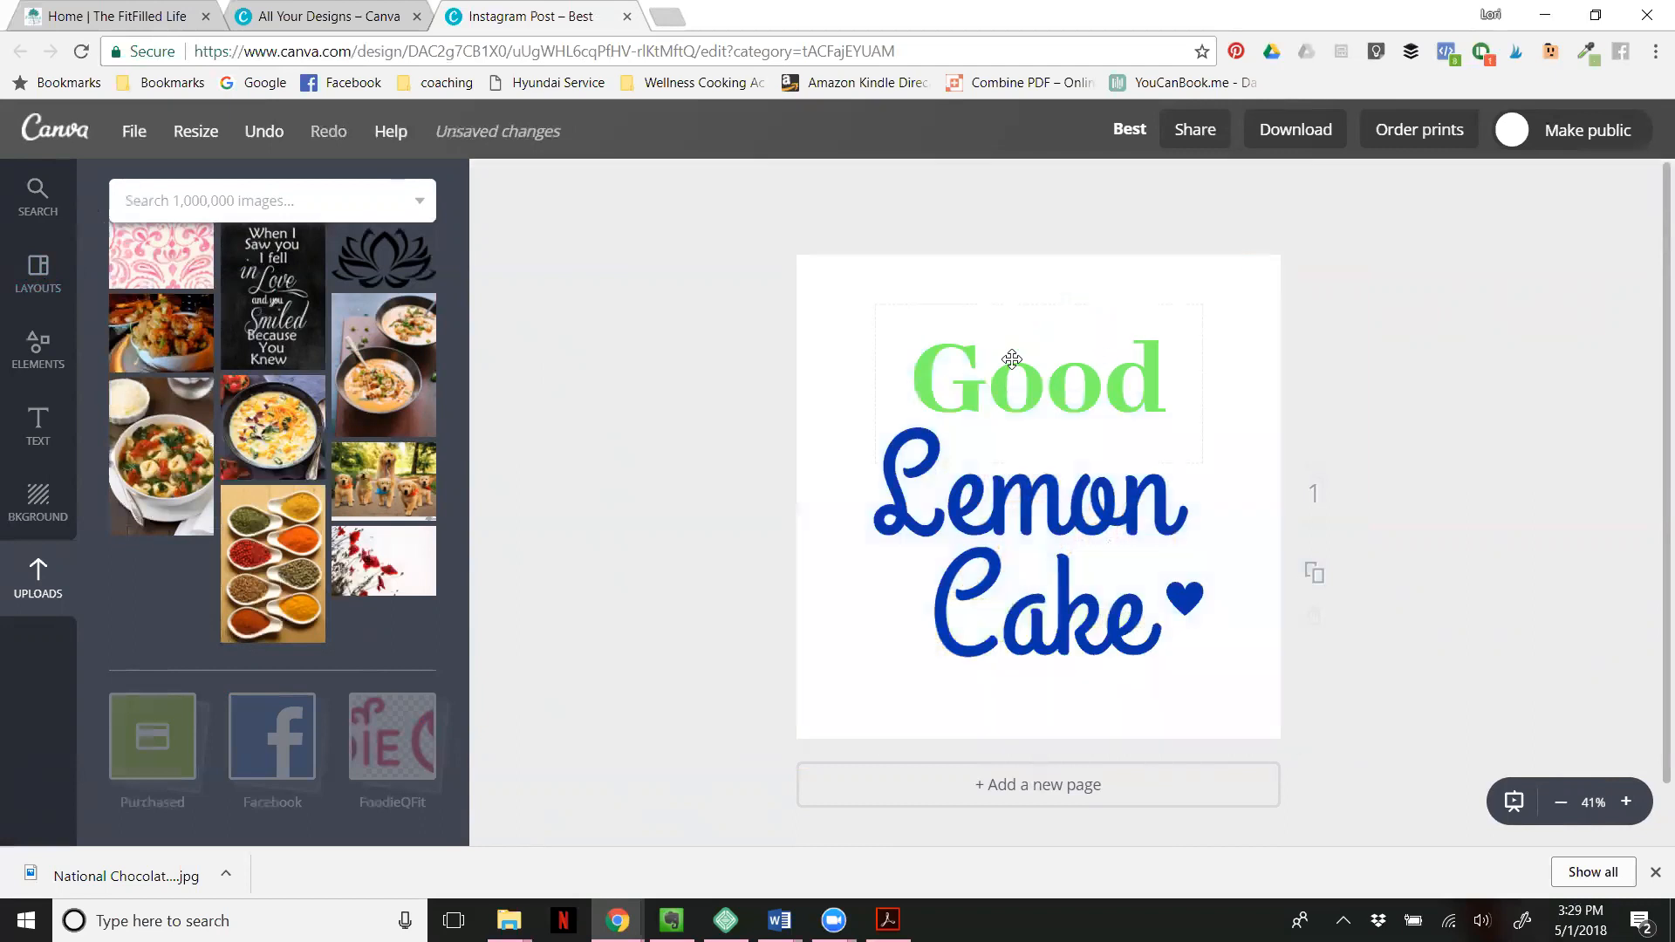
- Delete the "Good" text, the "Lemon Cake" text and the blue heart to empty the page
left_click(942, 357)
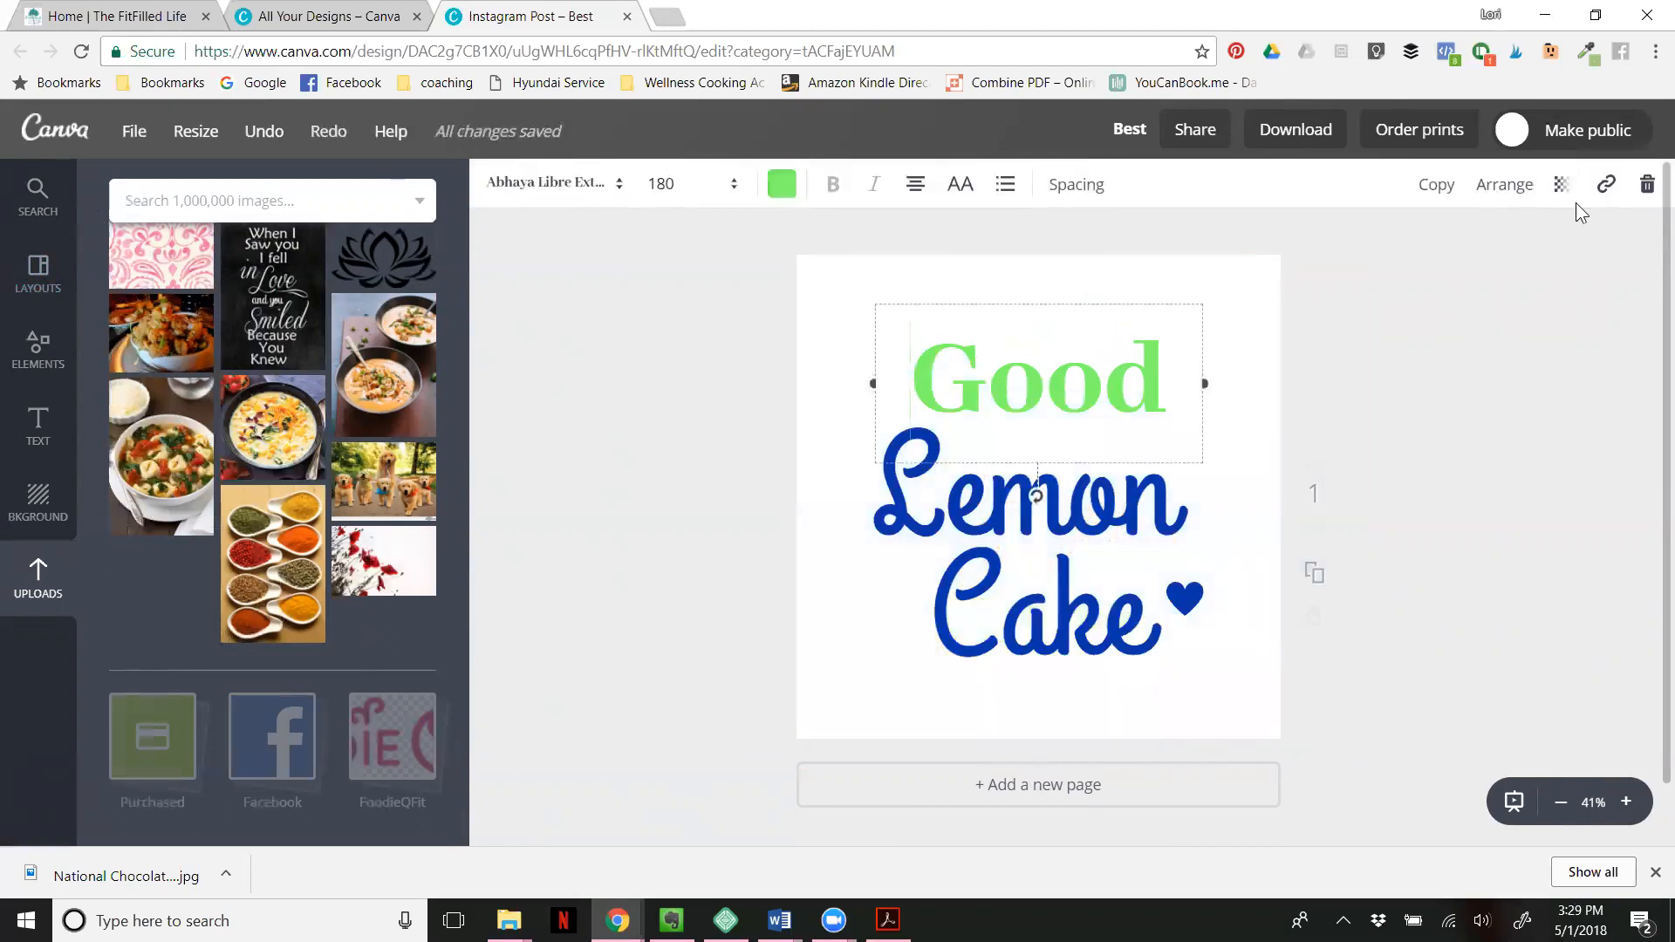
left_click(1648, 185)
left_click(987, 499)
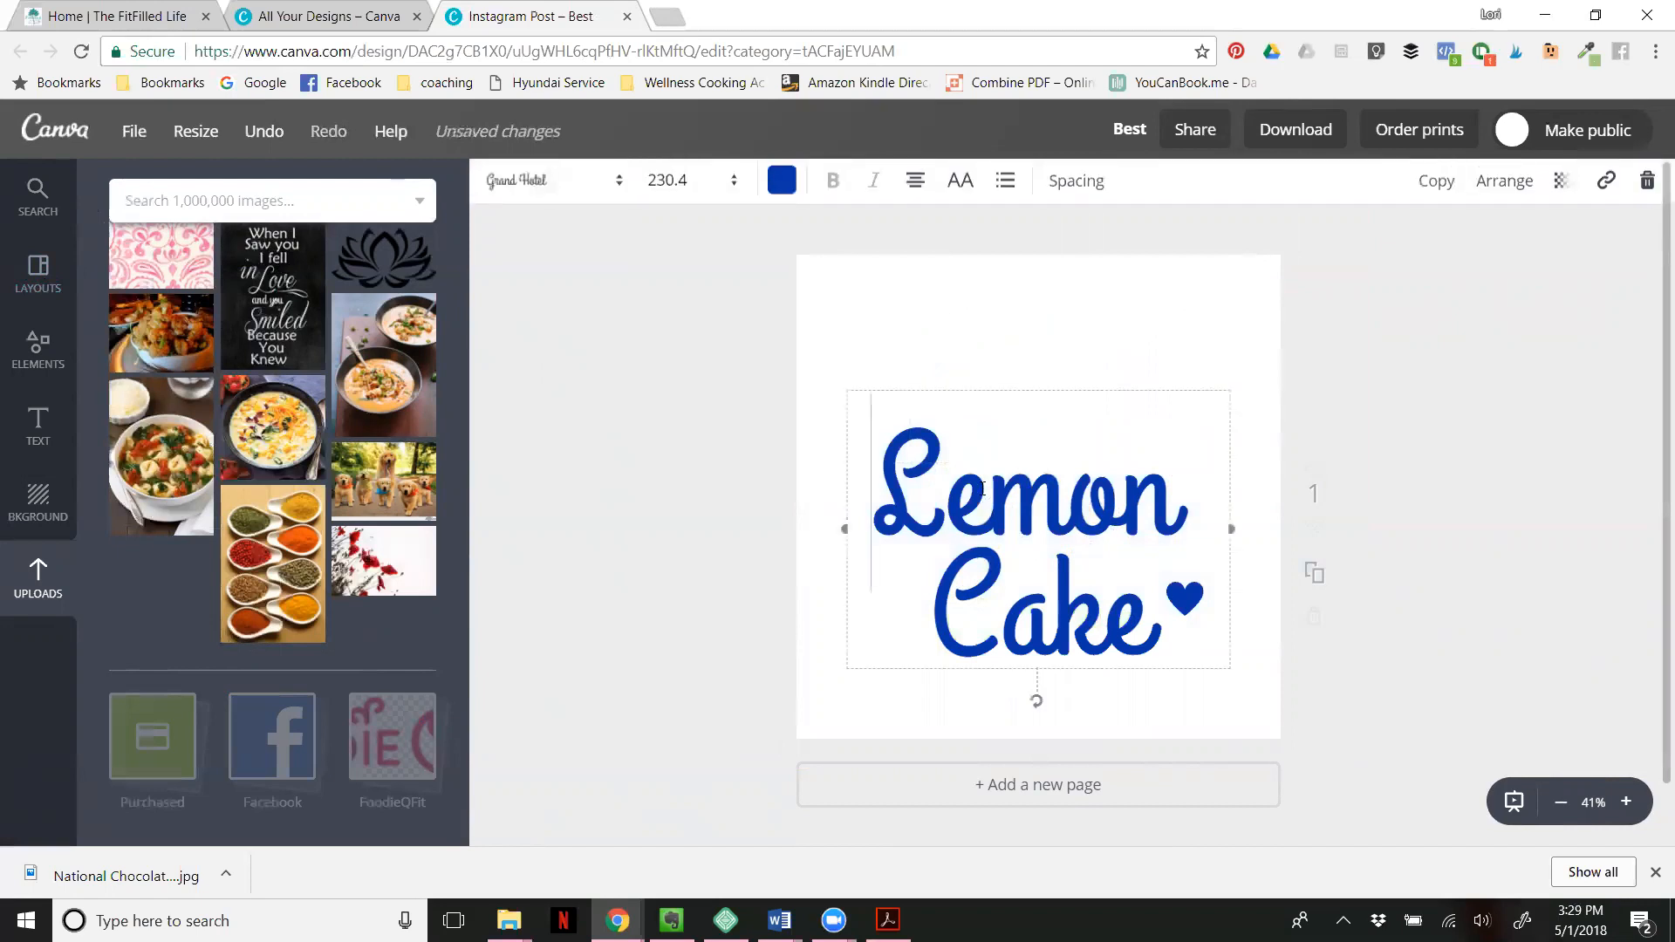
left_click(1647, 180)
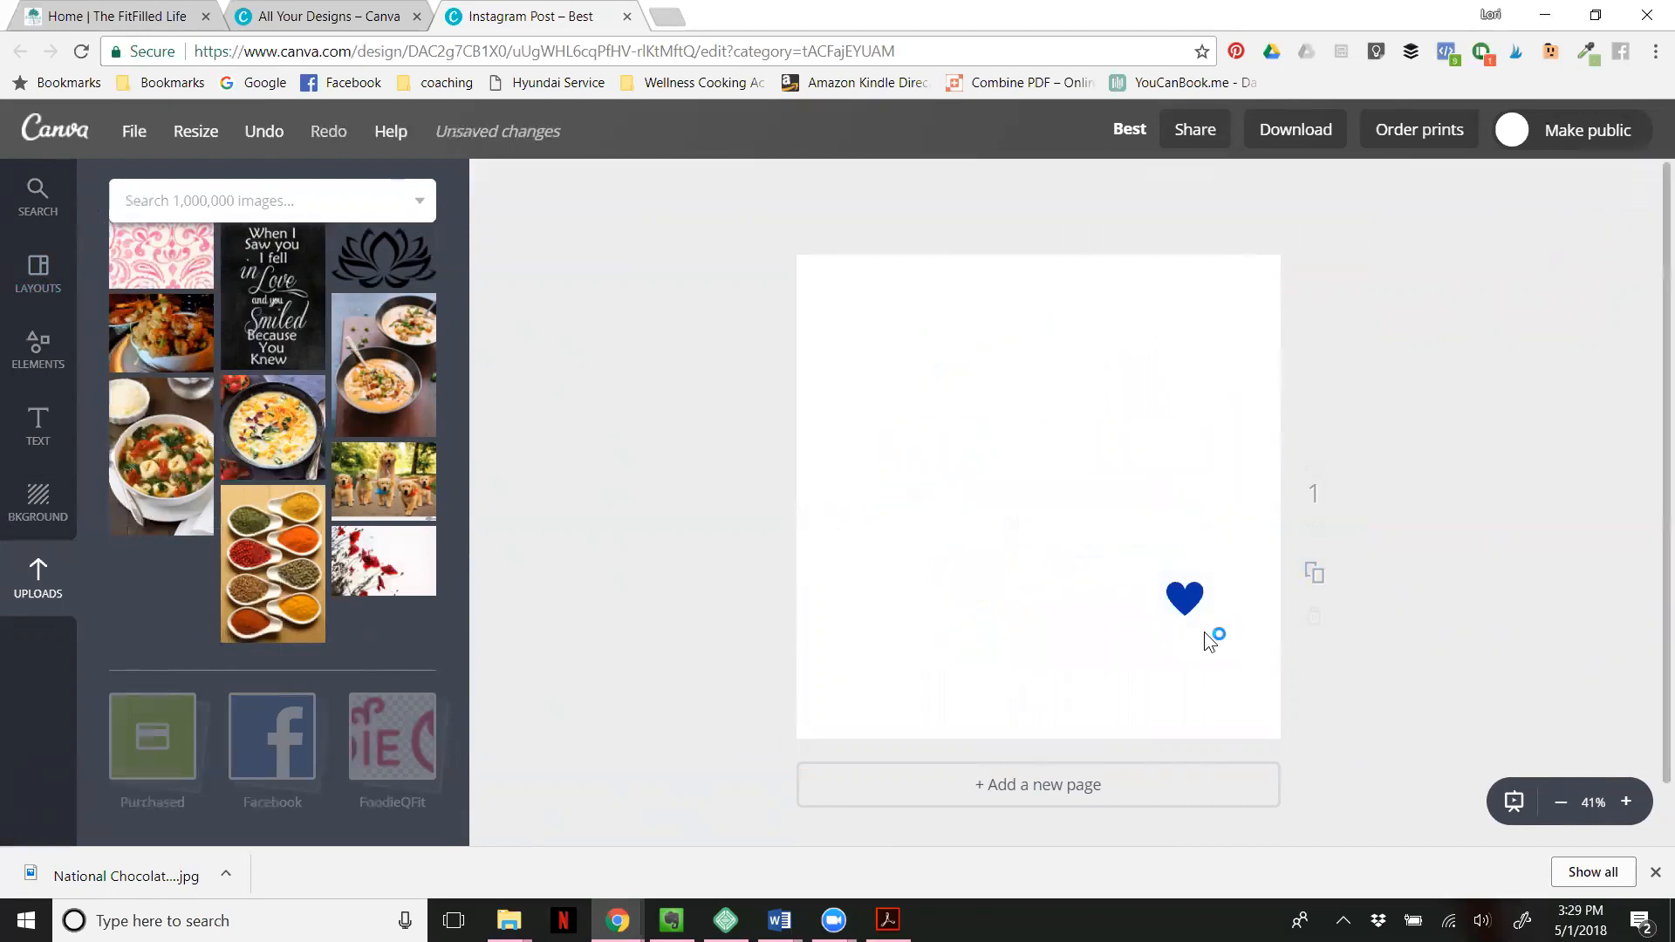
left_click(1185, 599)
left_click(1648, 182)
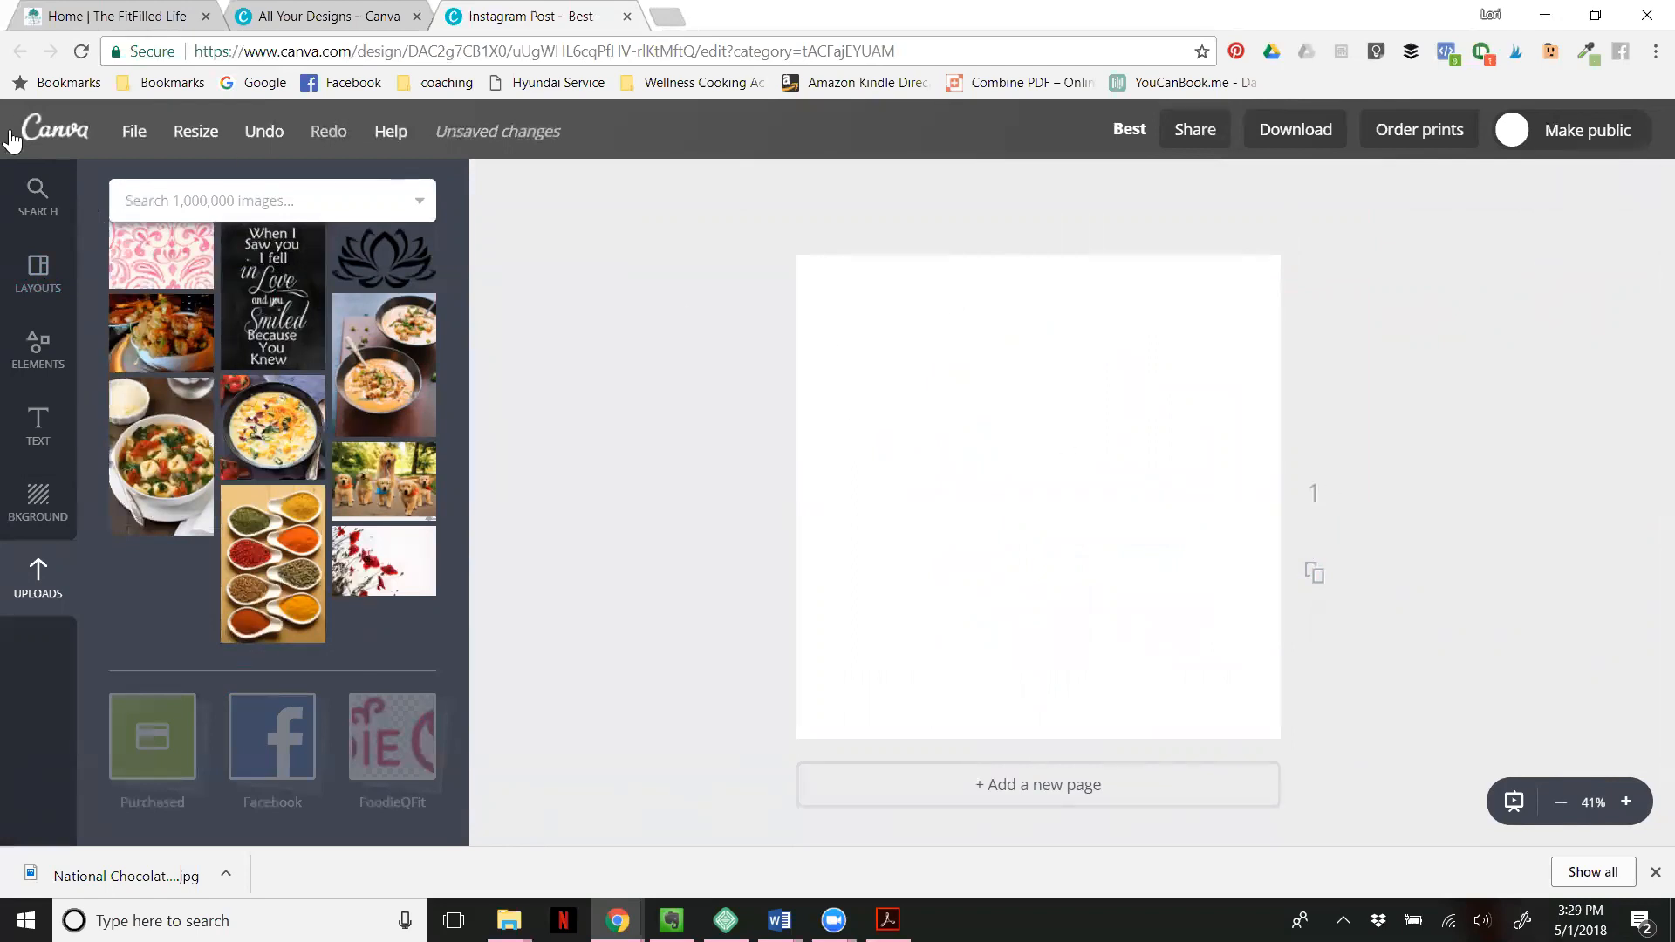
- Close the lemon cake layout's details and look through the free photos in the elements library
left_click(35, 275)
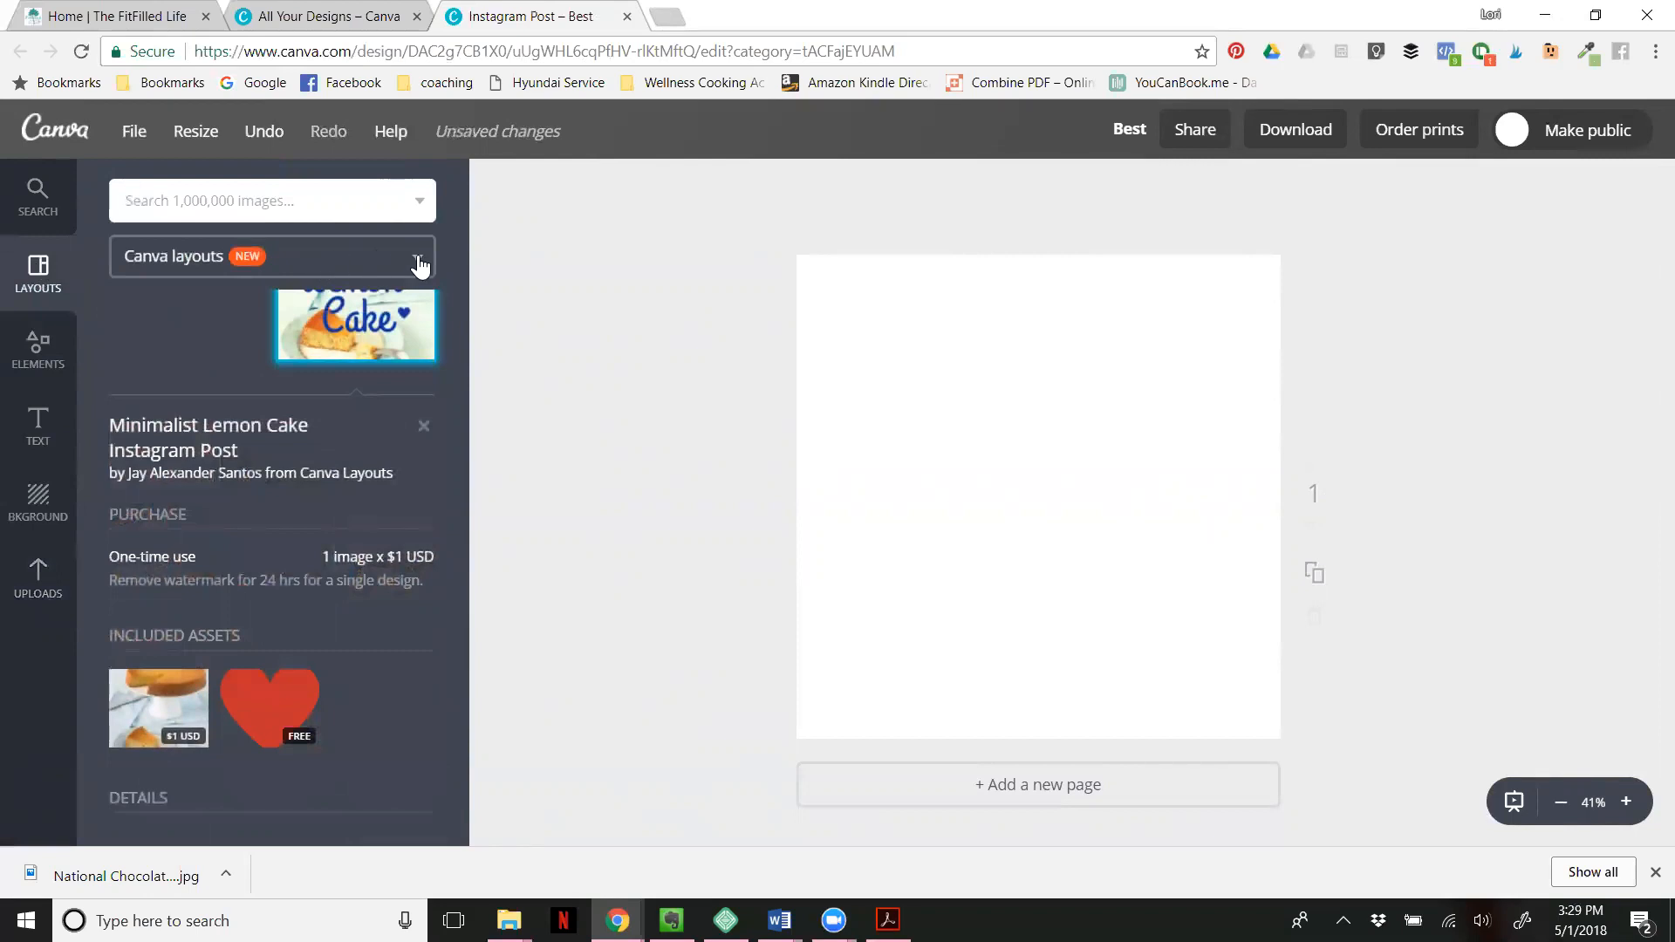
left_click(419, 428)
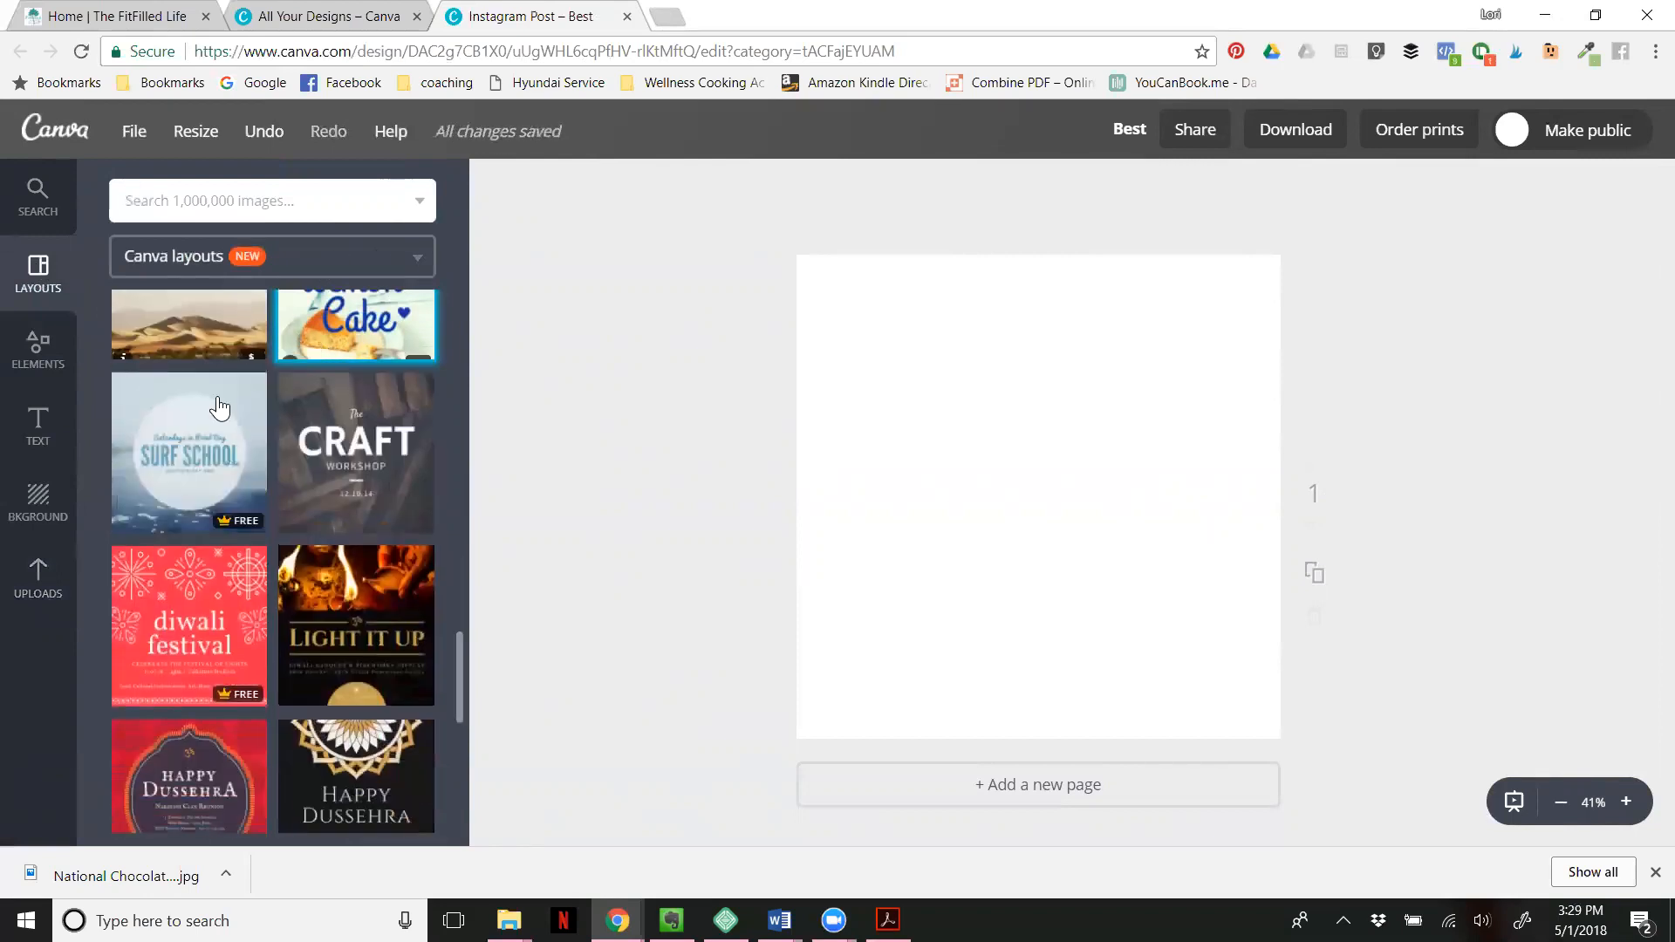
left_click(34, 349)
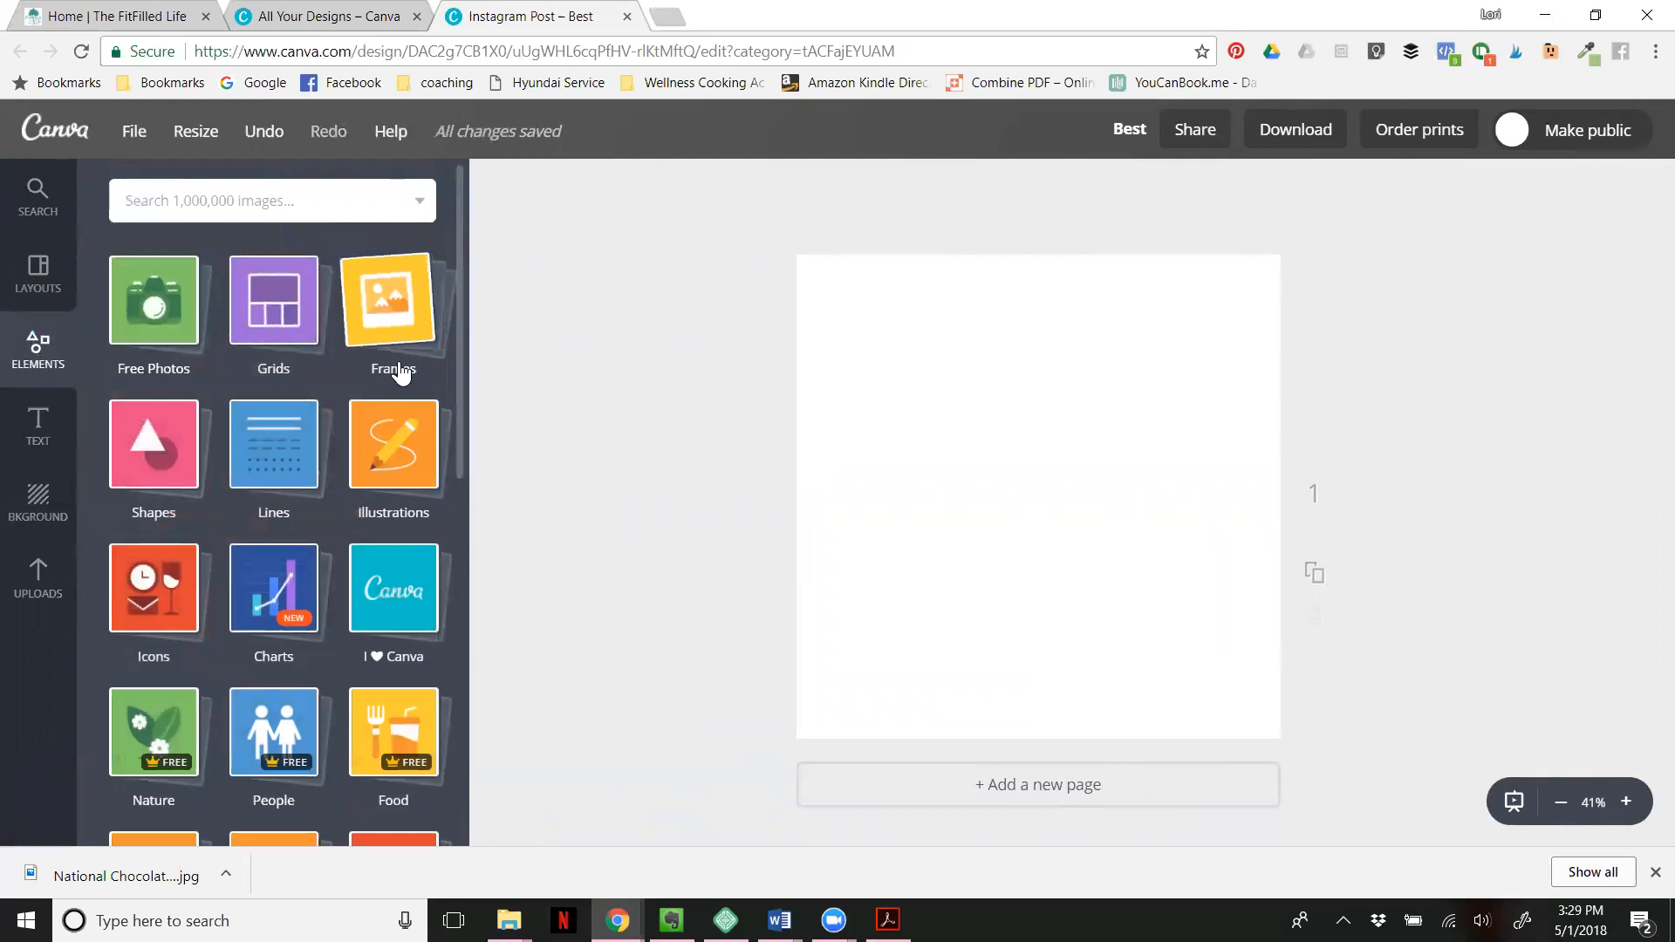
left_click(163, 308)
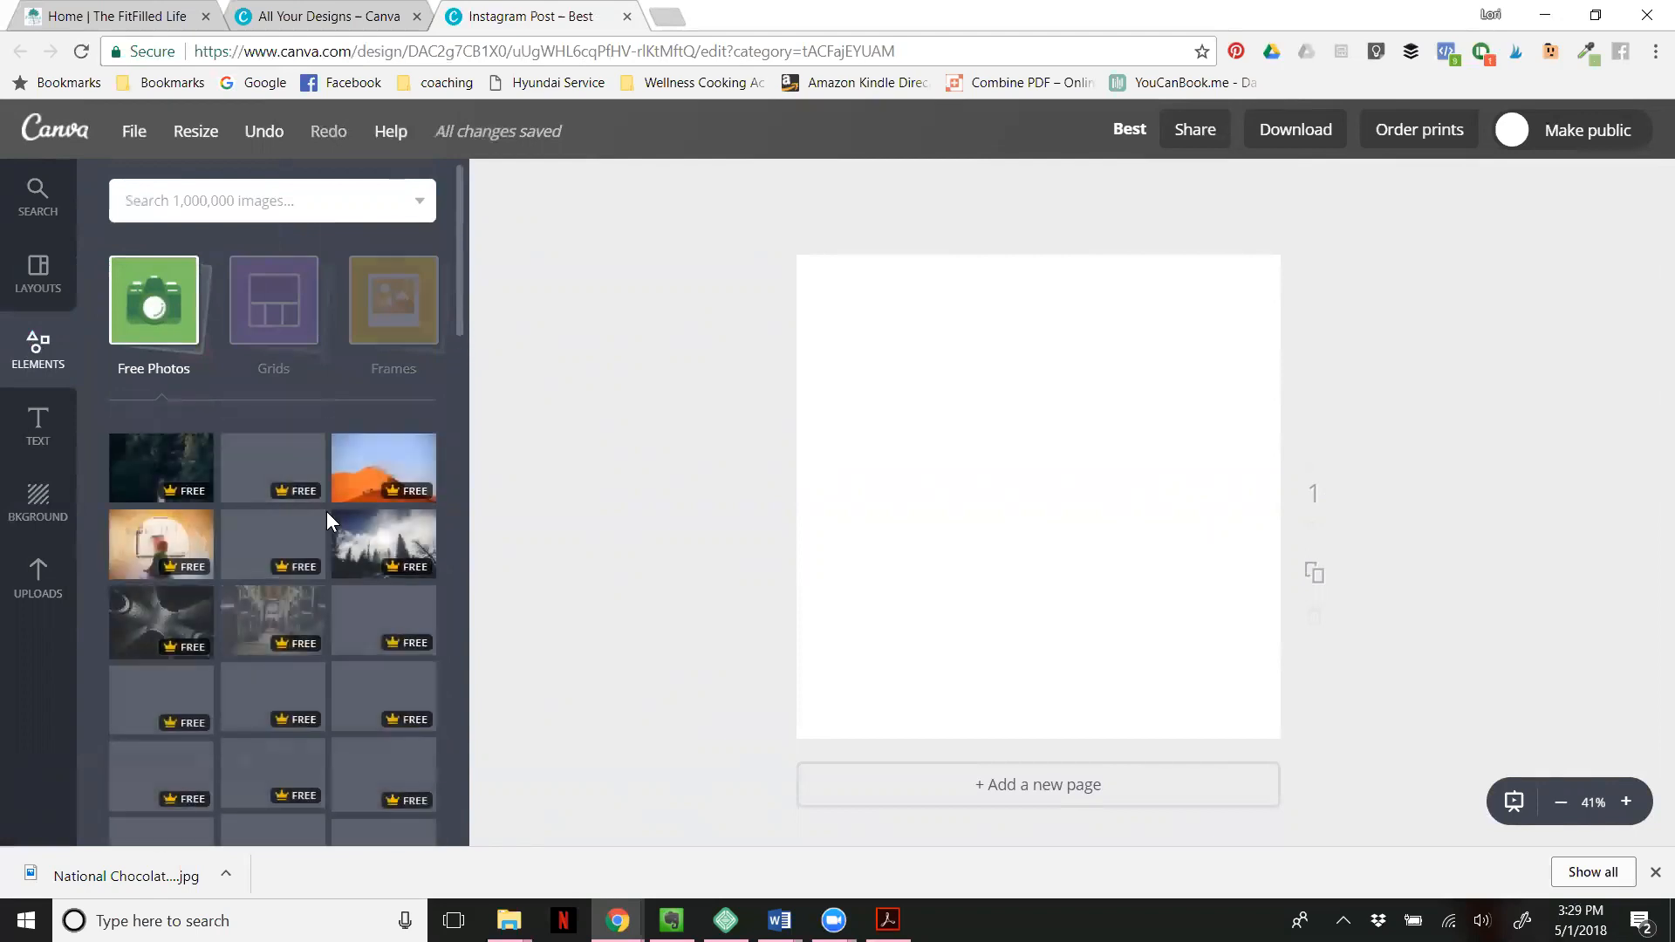
scroll(326, 511, "down", 3)
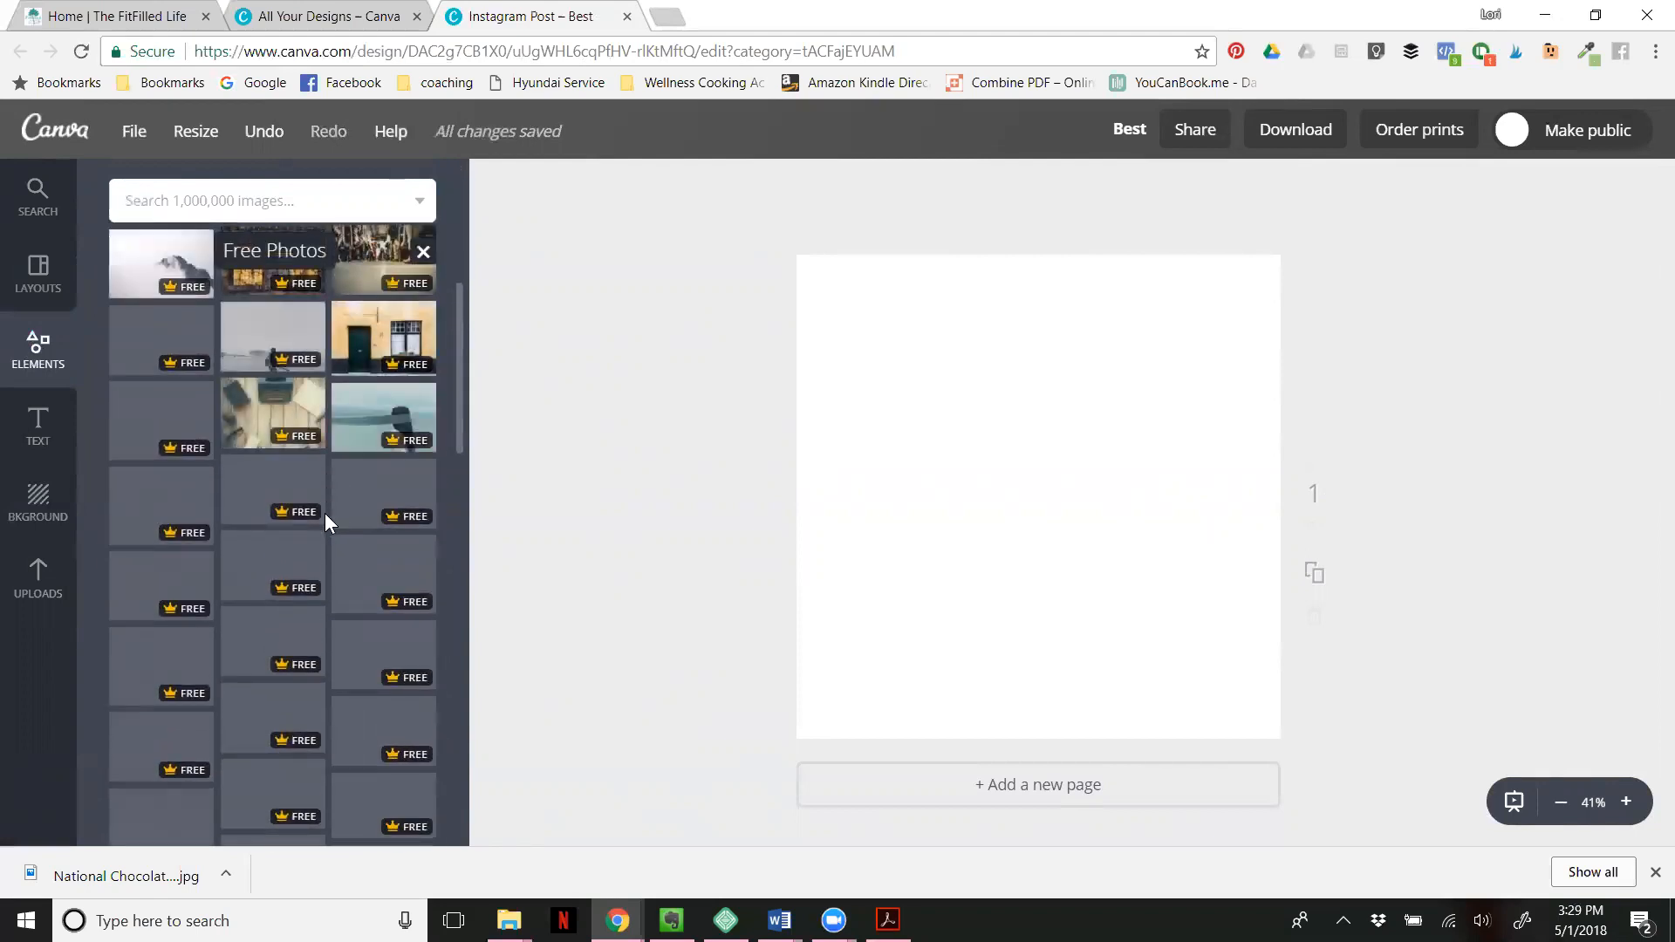
scroll(324, 513, "up", 5)
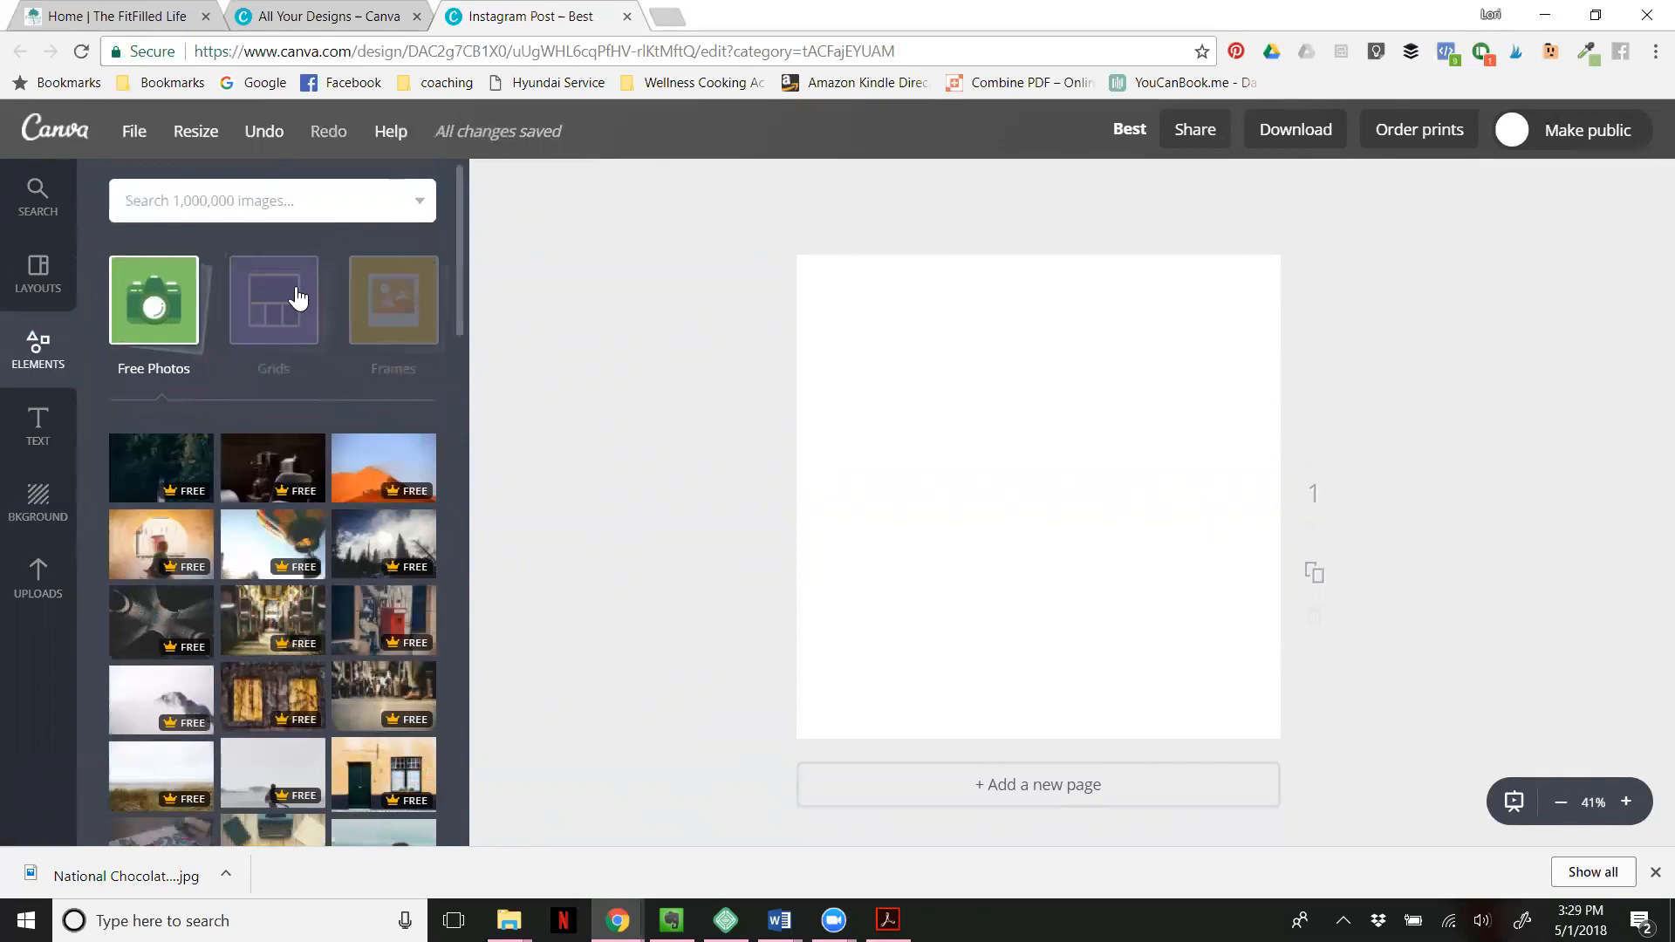
- Insert a photo grid of four equal vertical columns onto the blank page
left_click(298, 298)
left_click(274, 319)
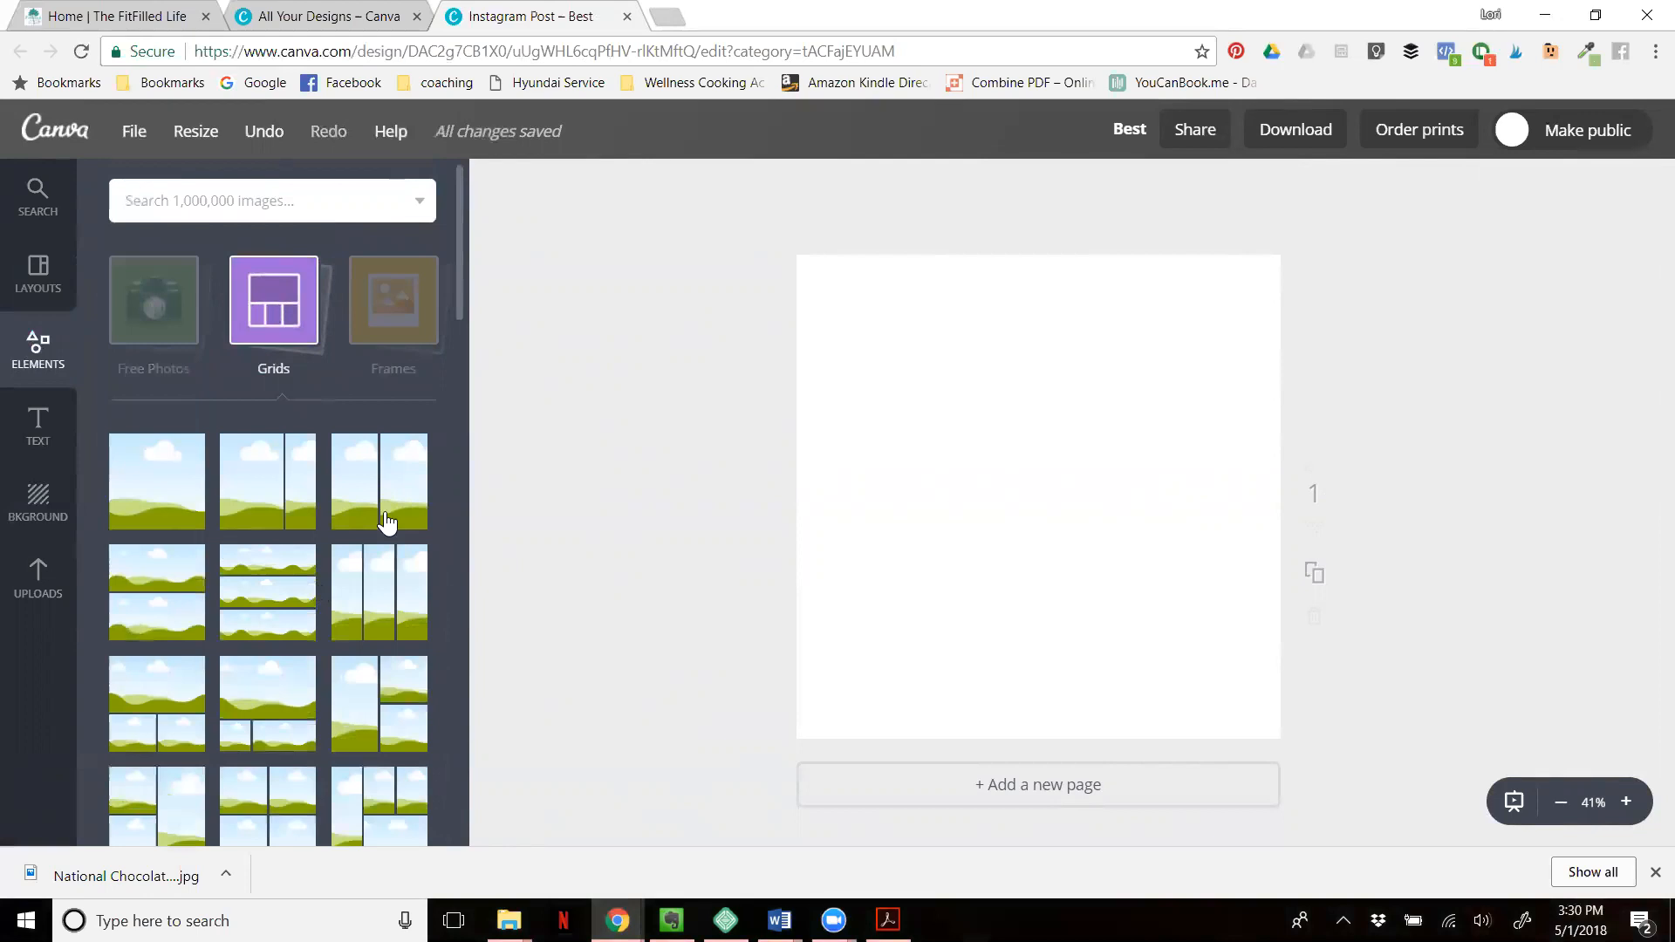
scroll(389, 523, "down", 4)
scroll(331, 559, "down", 5)
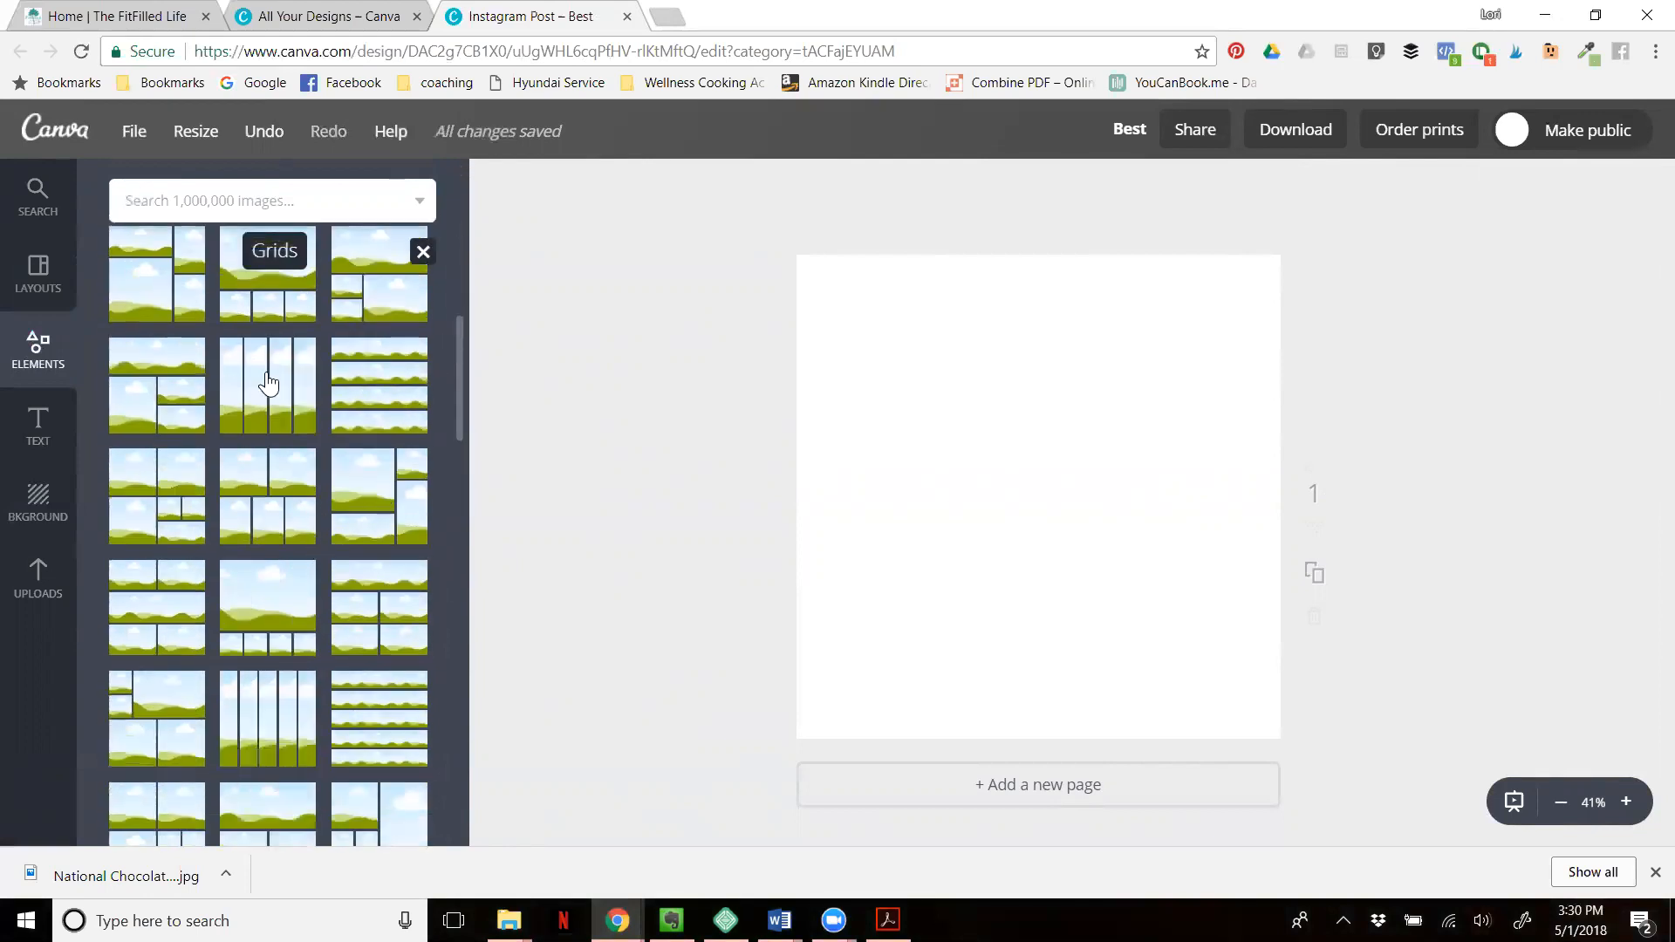
left_click(268, 384)
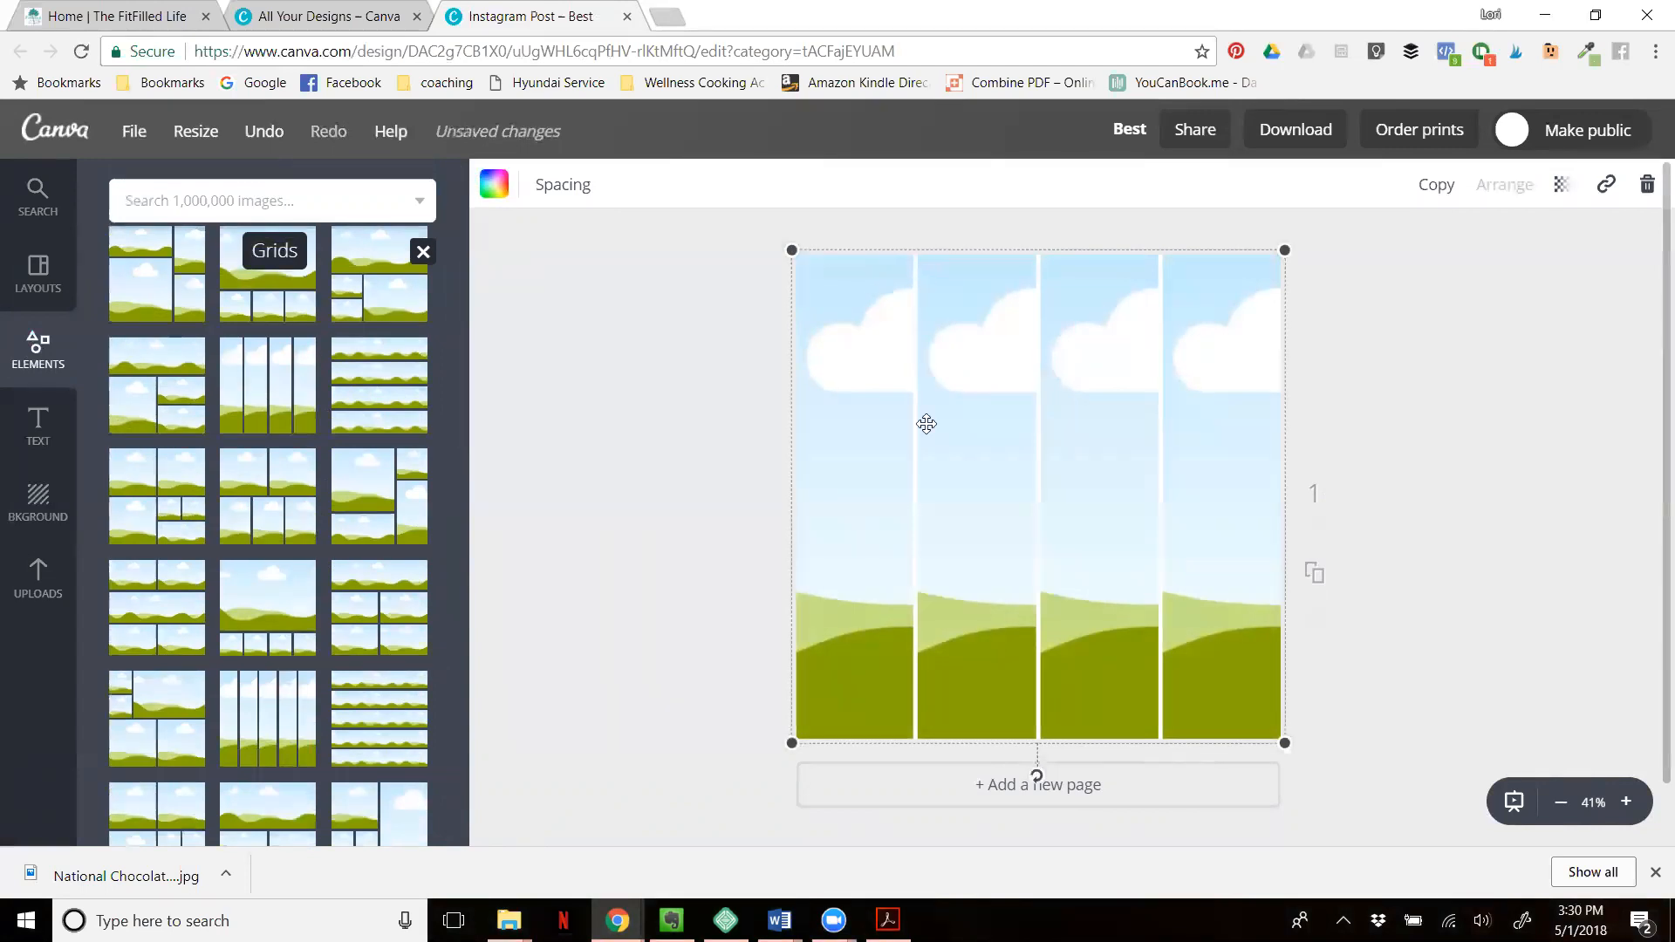
- Fill the first three grid columns with the uploaded tortellini soup, spice spoons and cheese-topped chowder photos
left_click(38, 576)
left_click_drag(166, 454, 872, 492)
left_click_drag(292, 546, 968, 515)
left_click_drag(272, 428, 1100, 472)
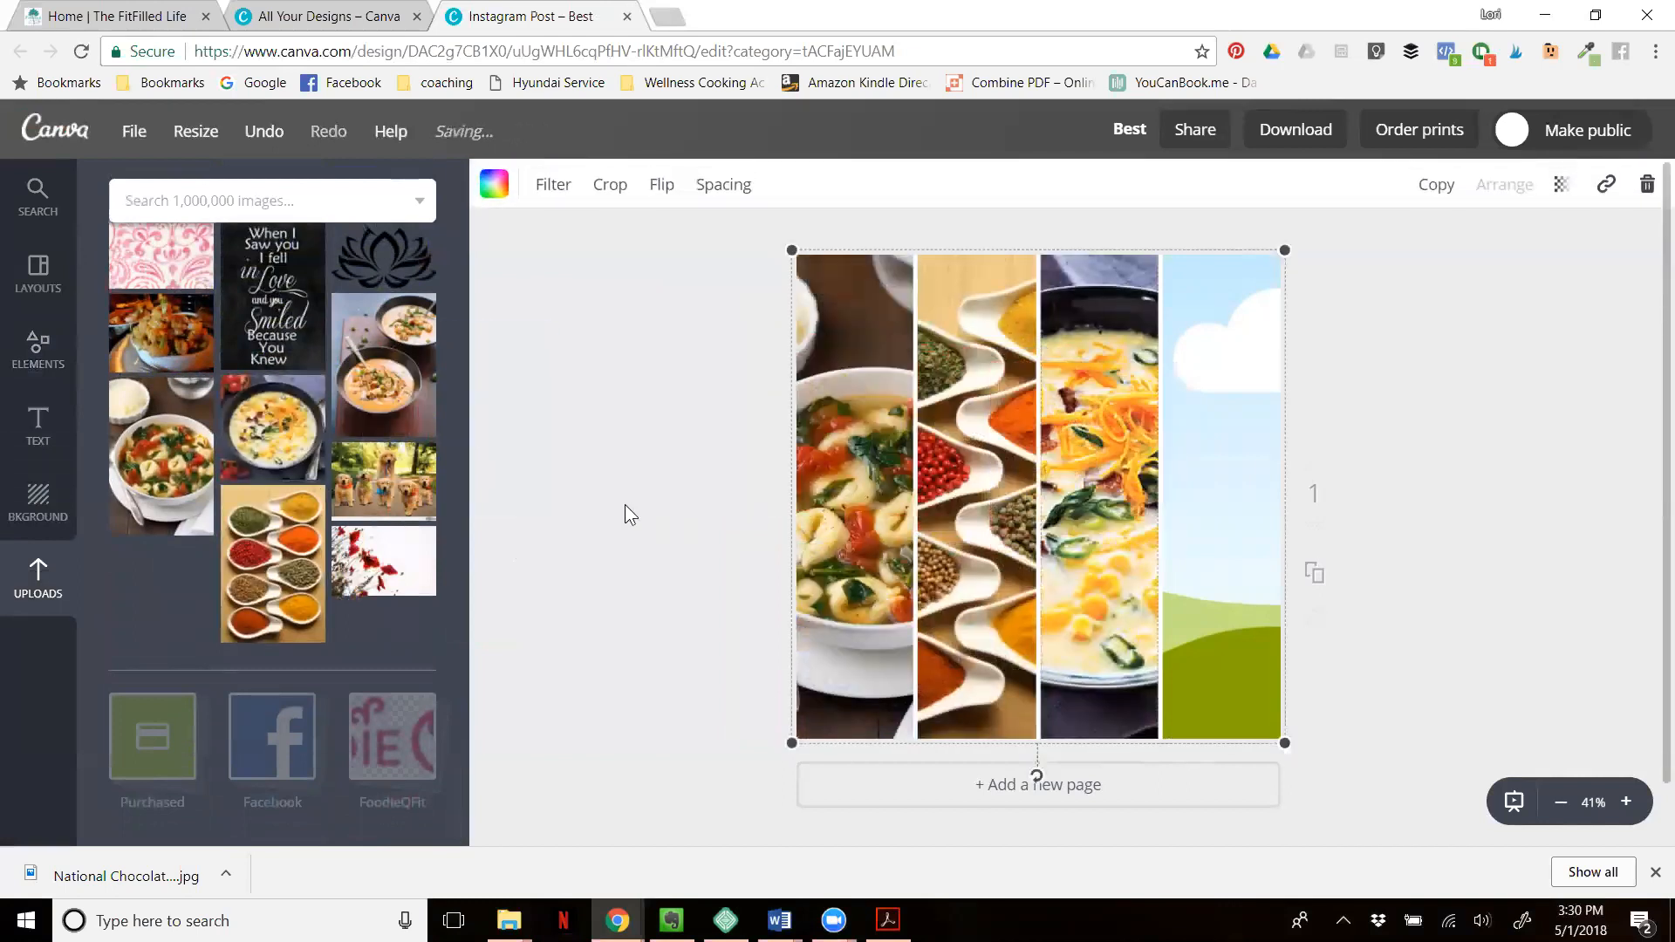
- Undo the photo fills, the grid insertion and the deletion of the blue heart
left_click(266, 132)
left_click(267, 133)
left_click(266, 133)
left_click(266, 133)
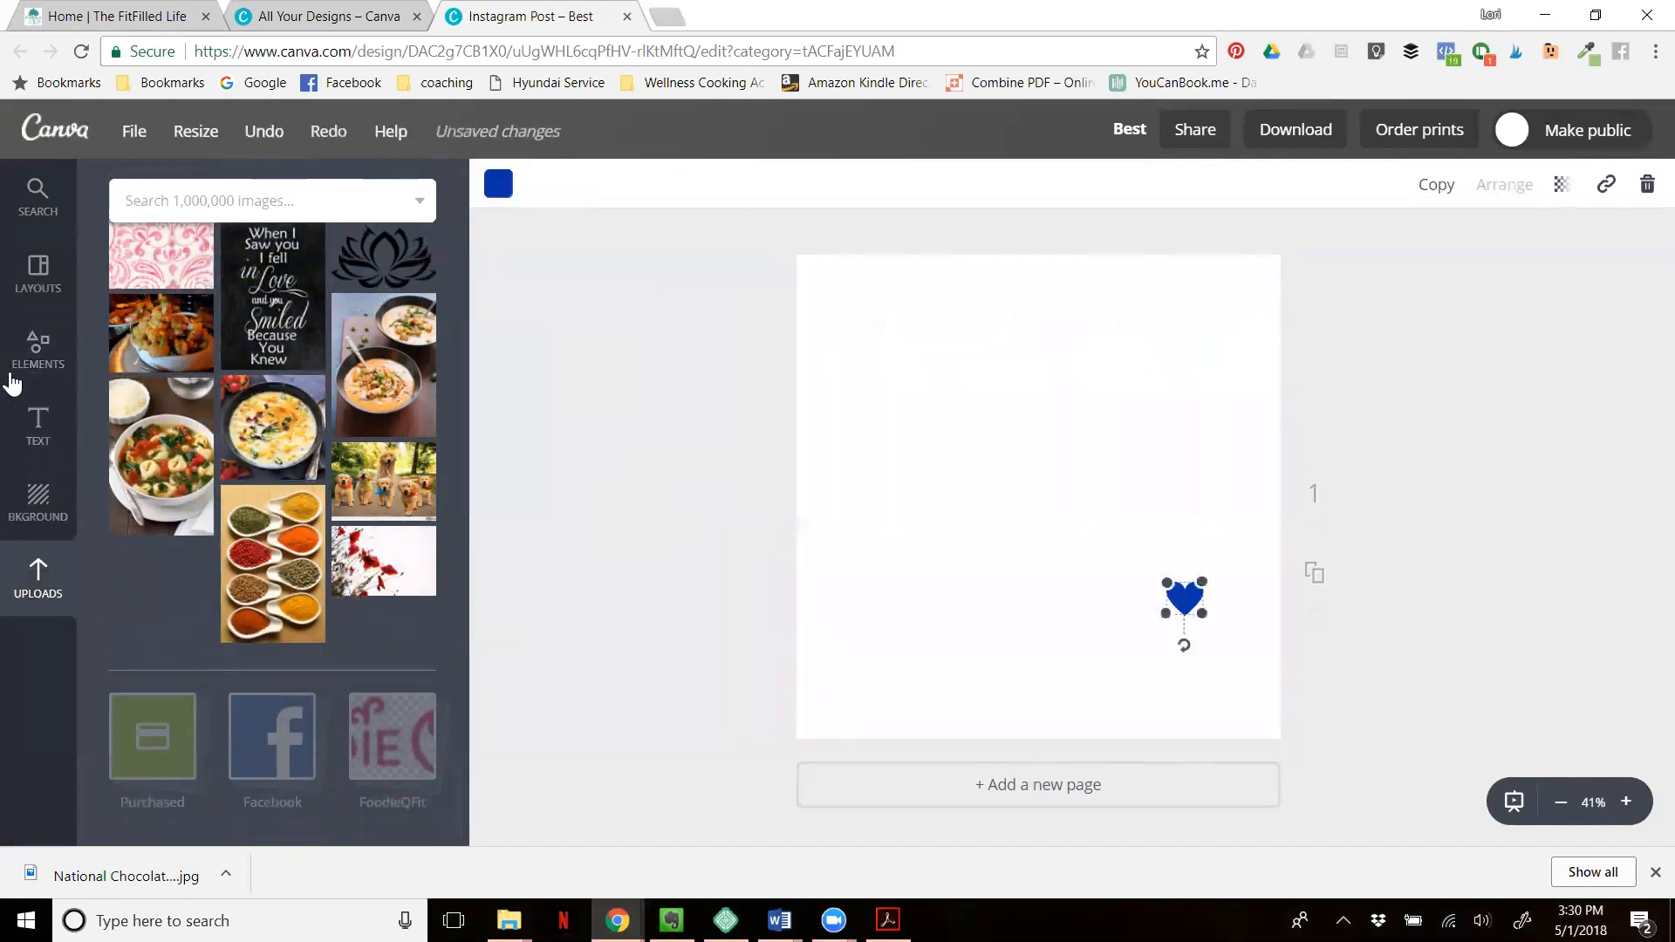
- Leave the grids collection and open the Illustrations collection among the elements
left_click(34, 358)
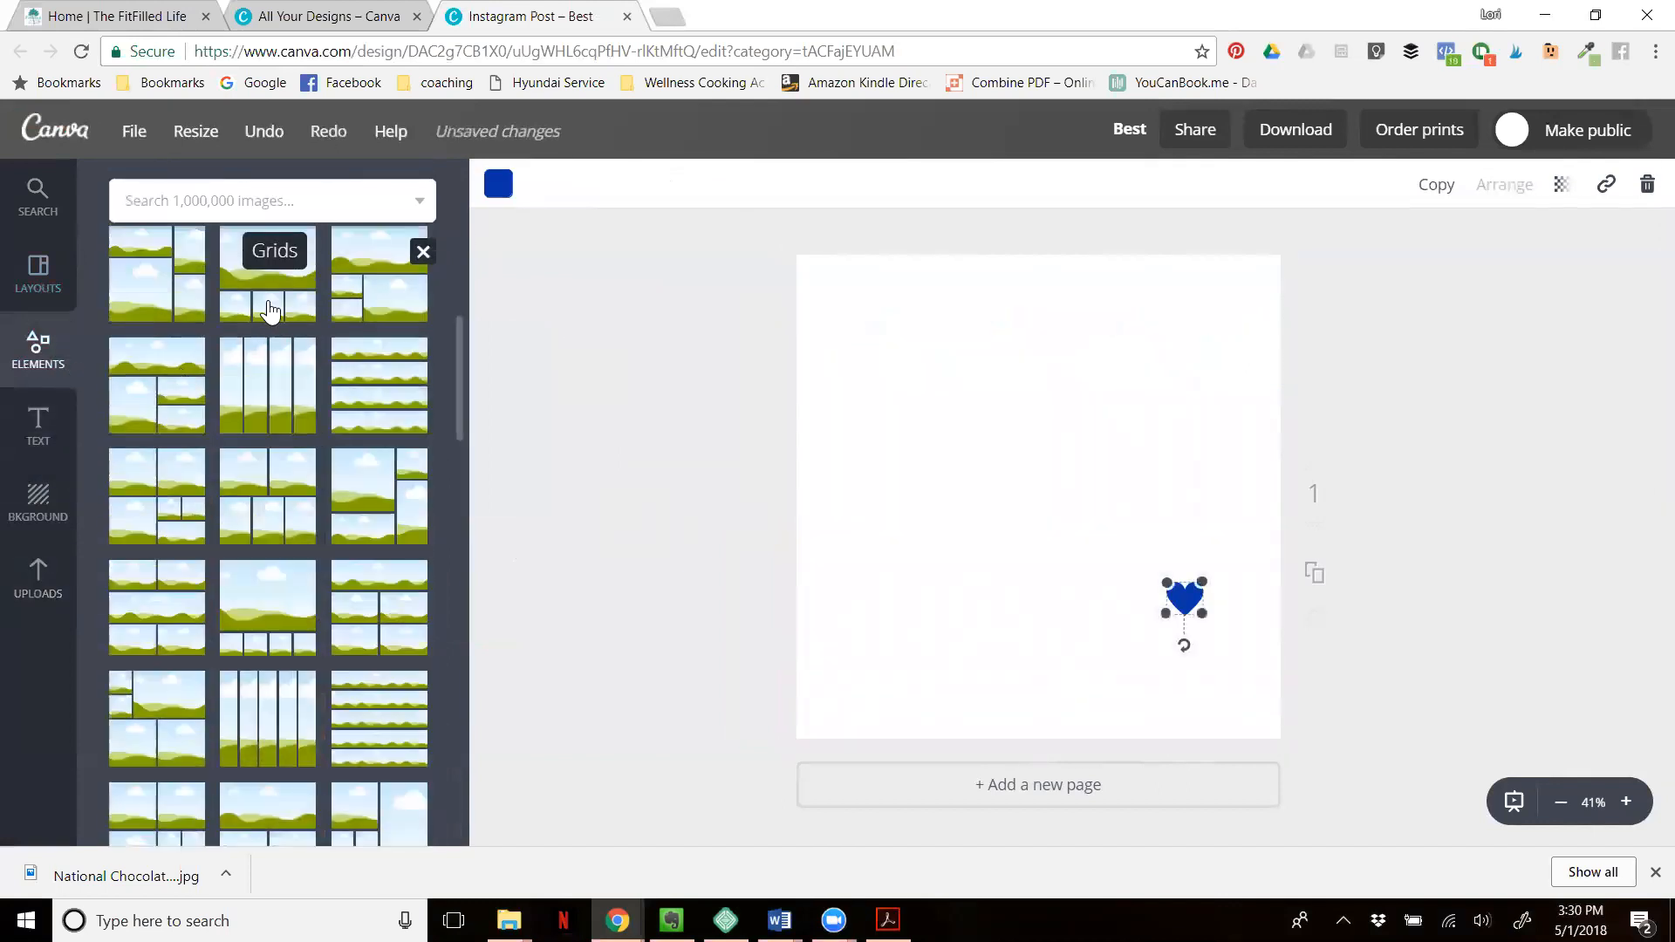
scroll(416, 412, "down", 1)
scroll(280, 437, "up", 8)
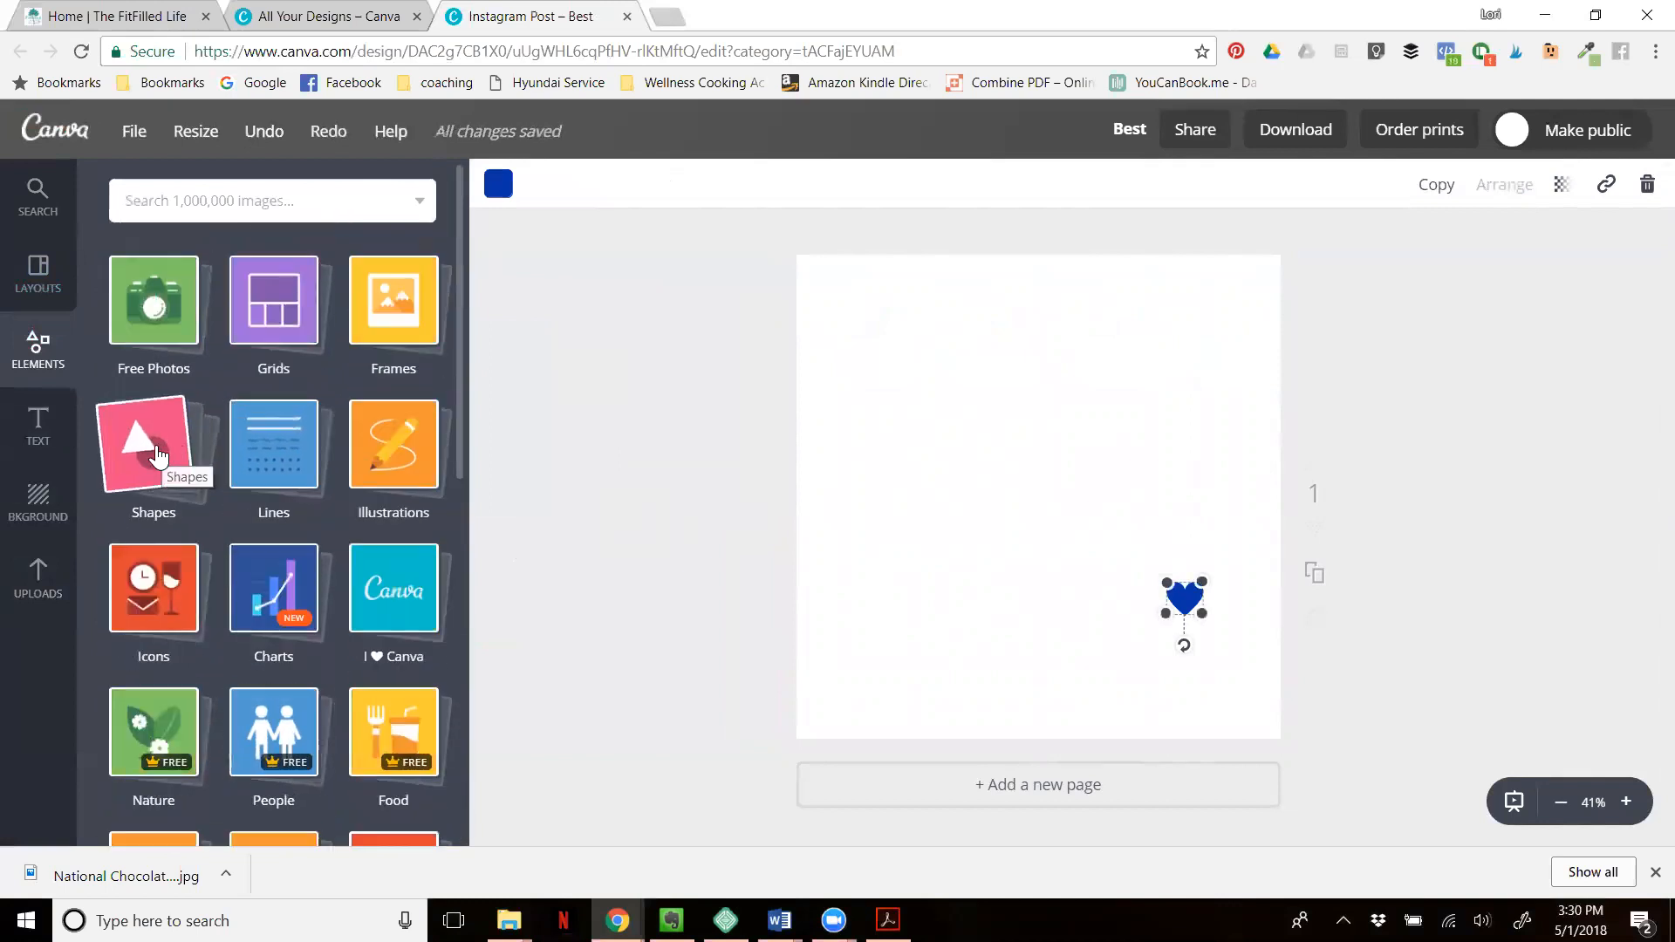
left_click(374, 436)
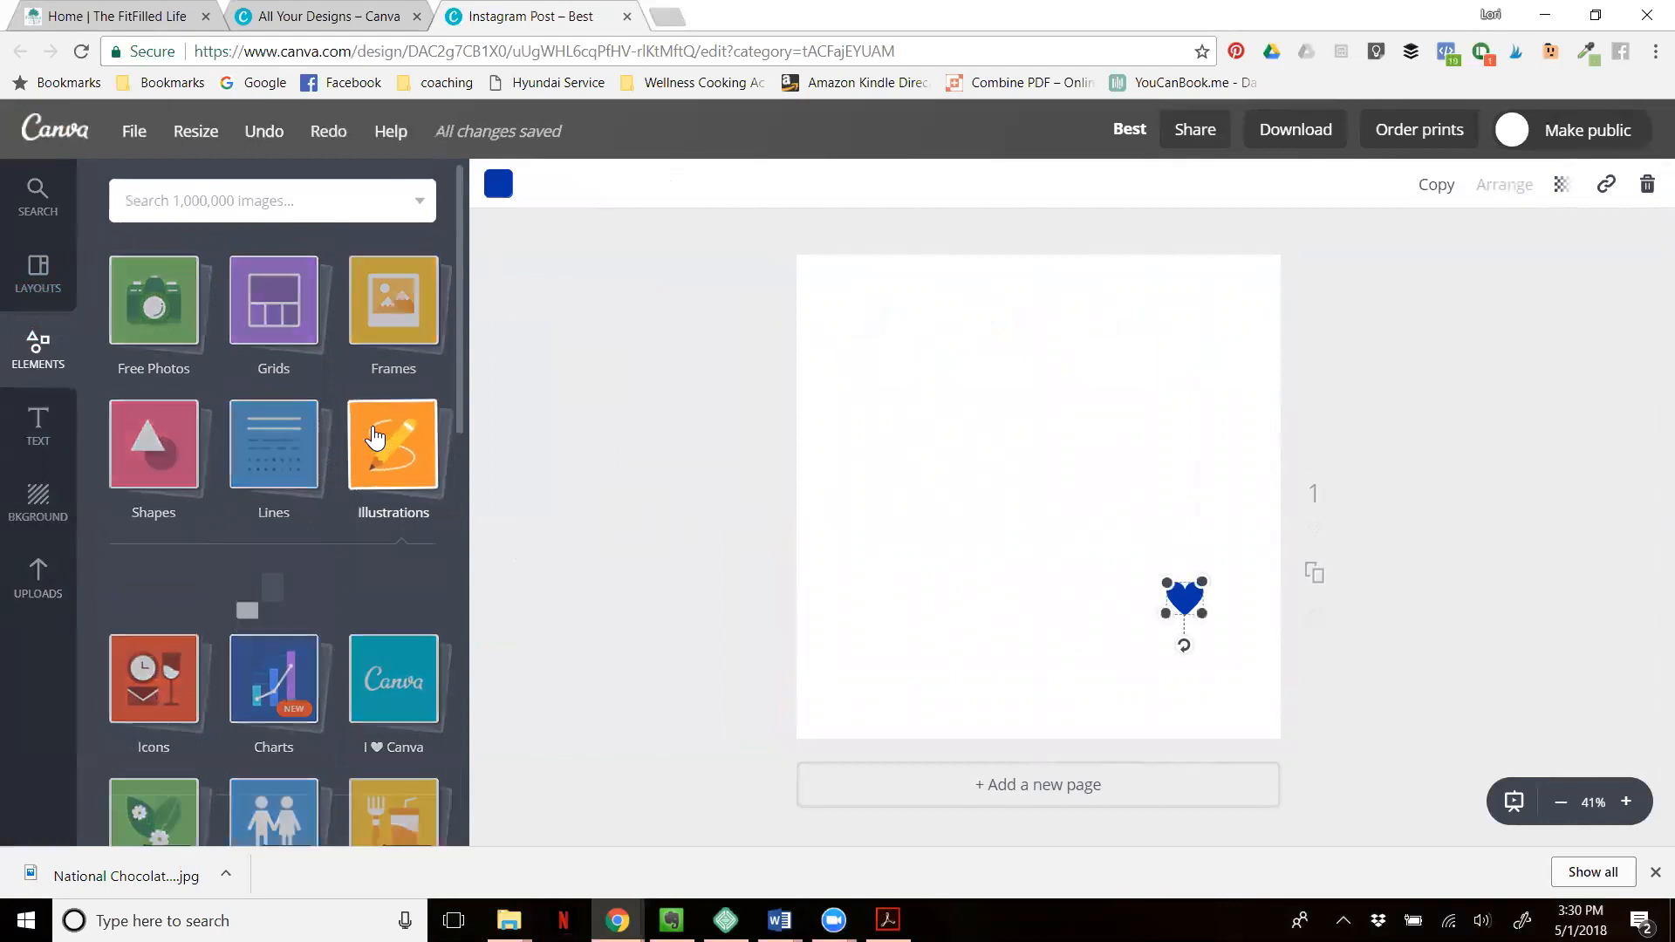
- Search the image library for "hamburger" and place the tall layered burger illustration on the left half of the page
left_click(230, 206)
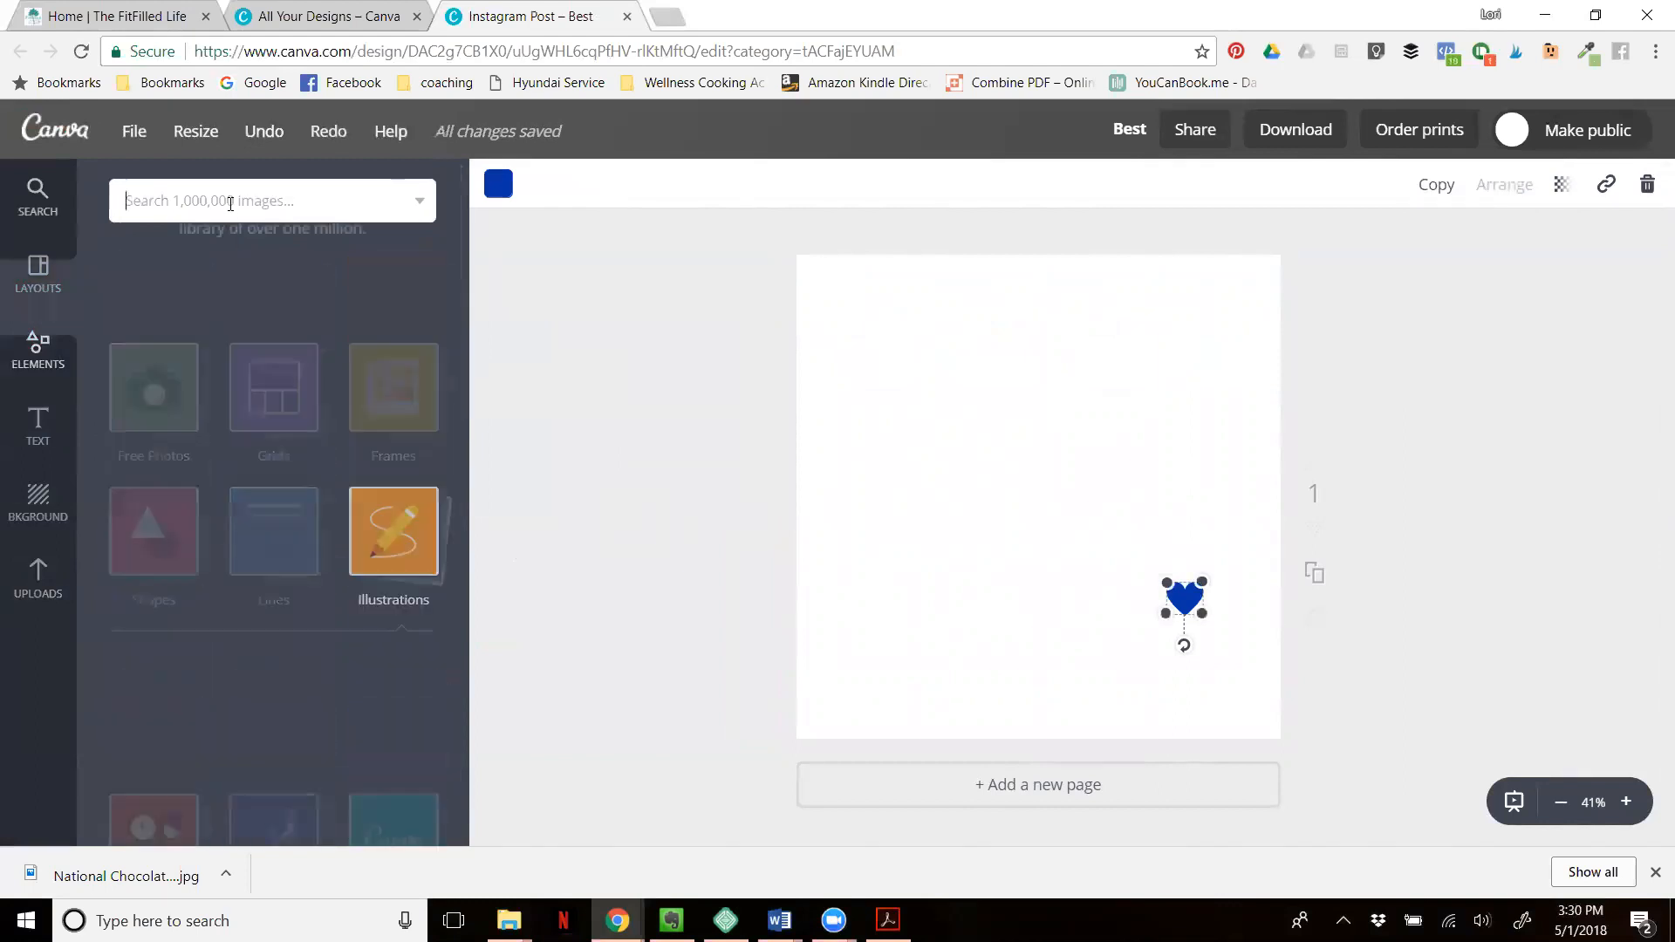
type("hamburger")
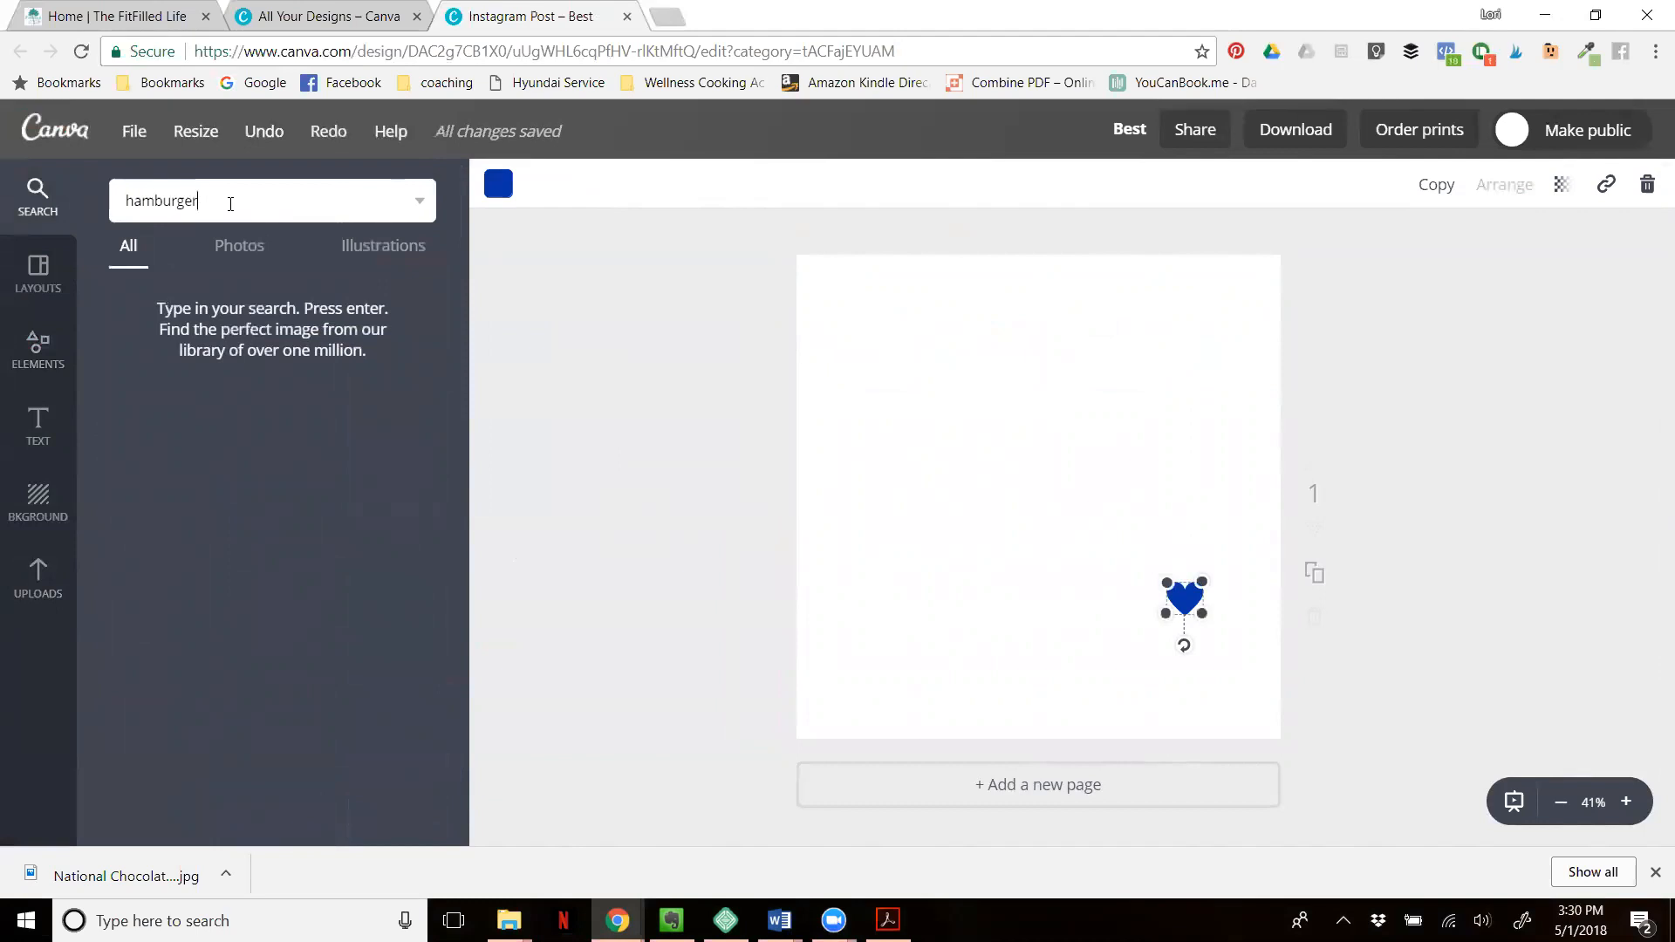
key("Return")
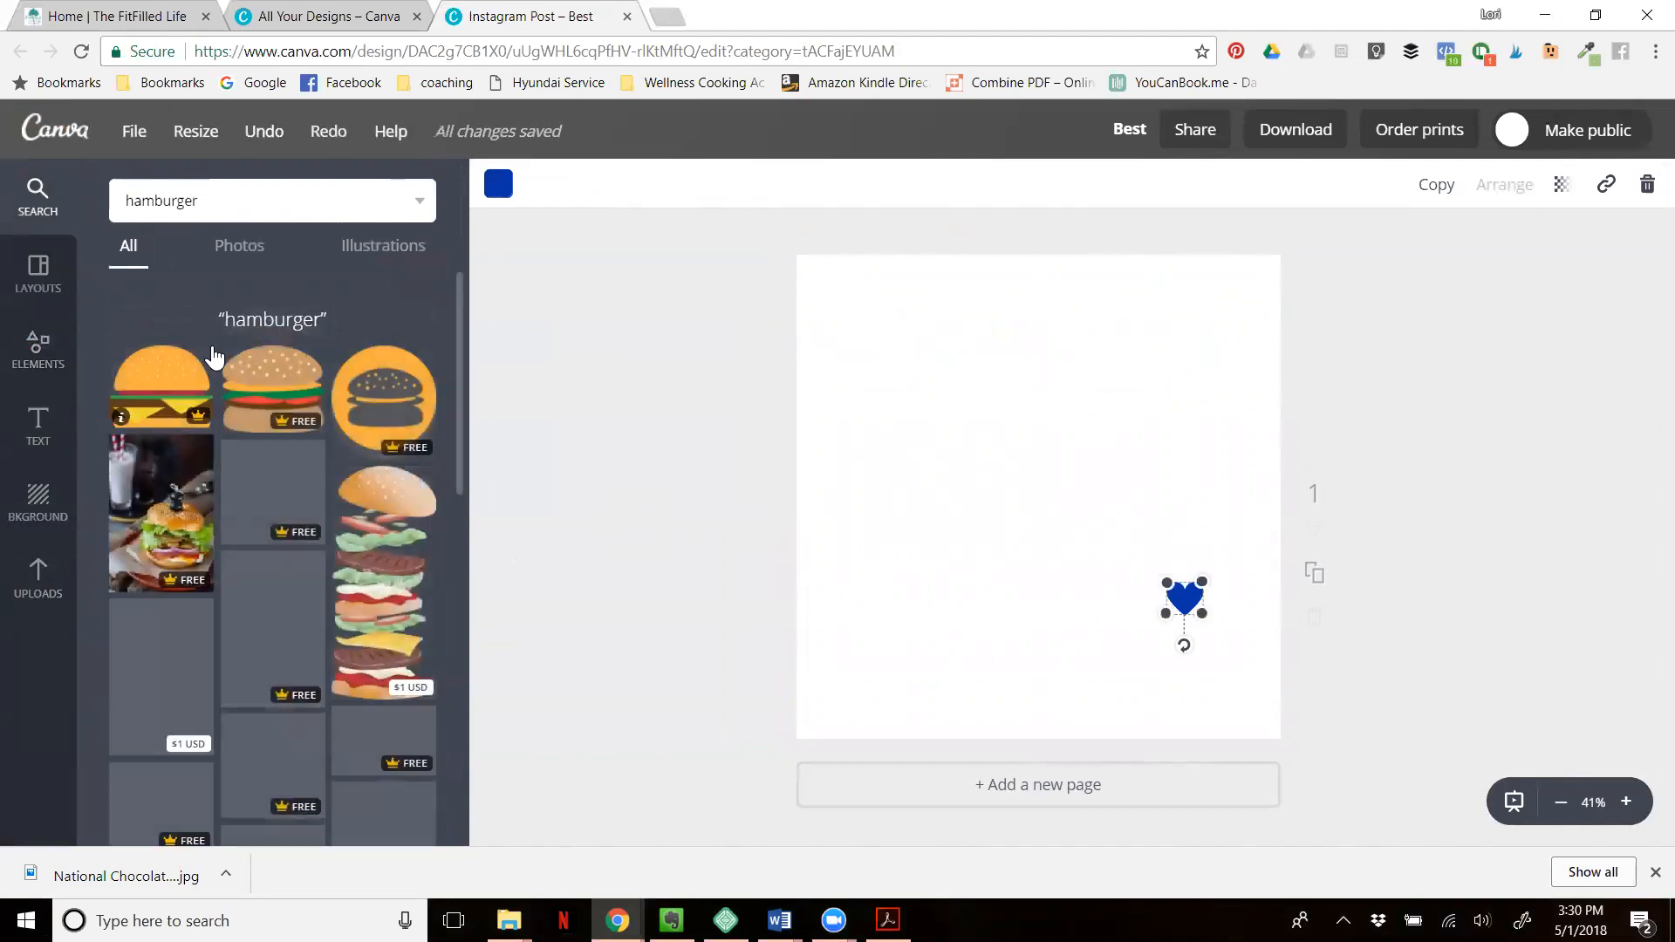
left_click(231, 249)
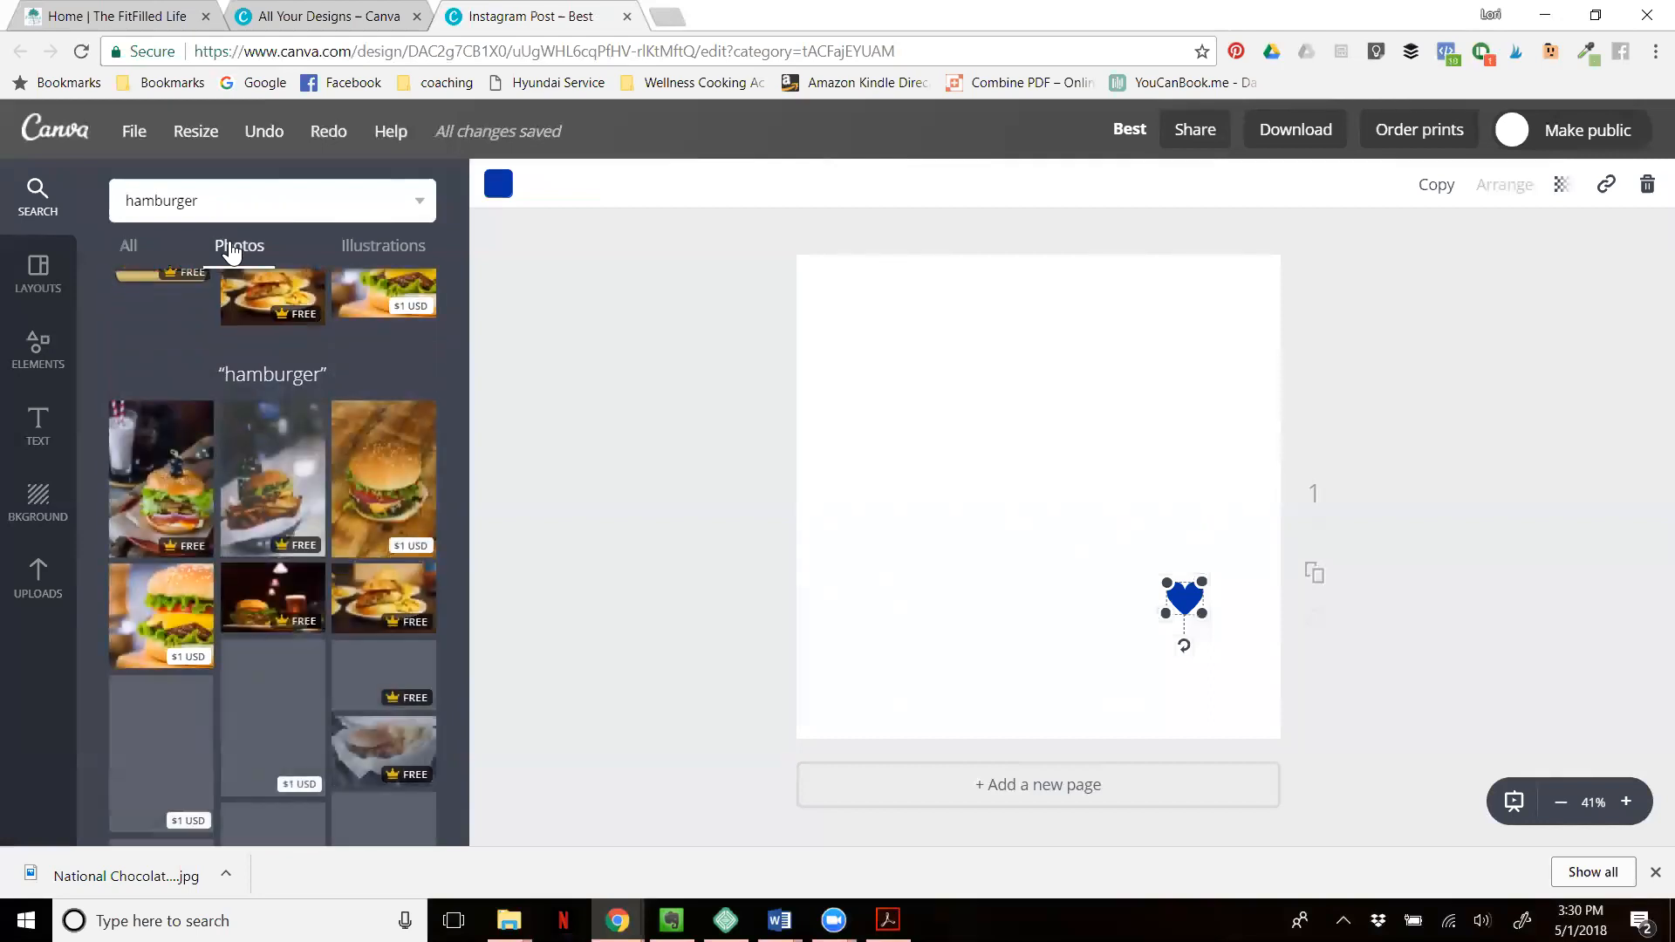
left_click(364, 251)
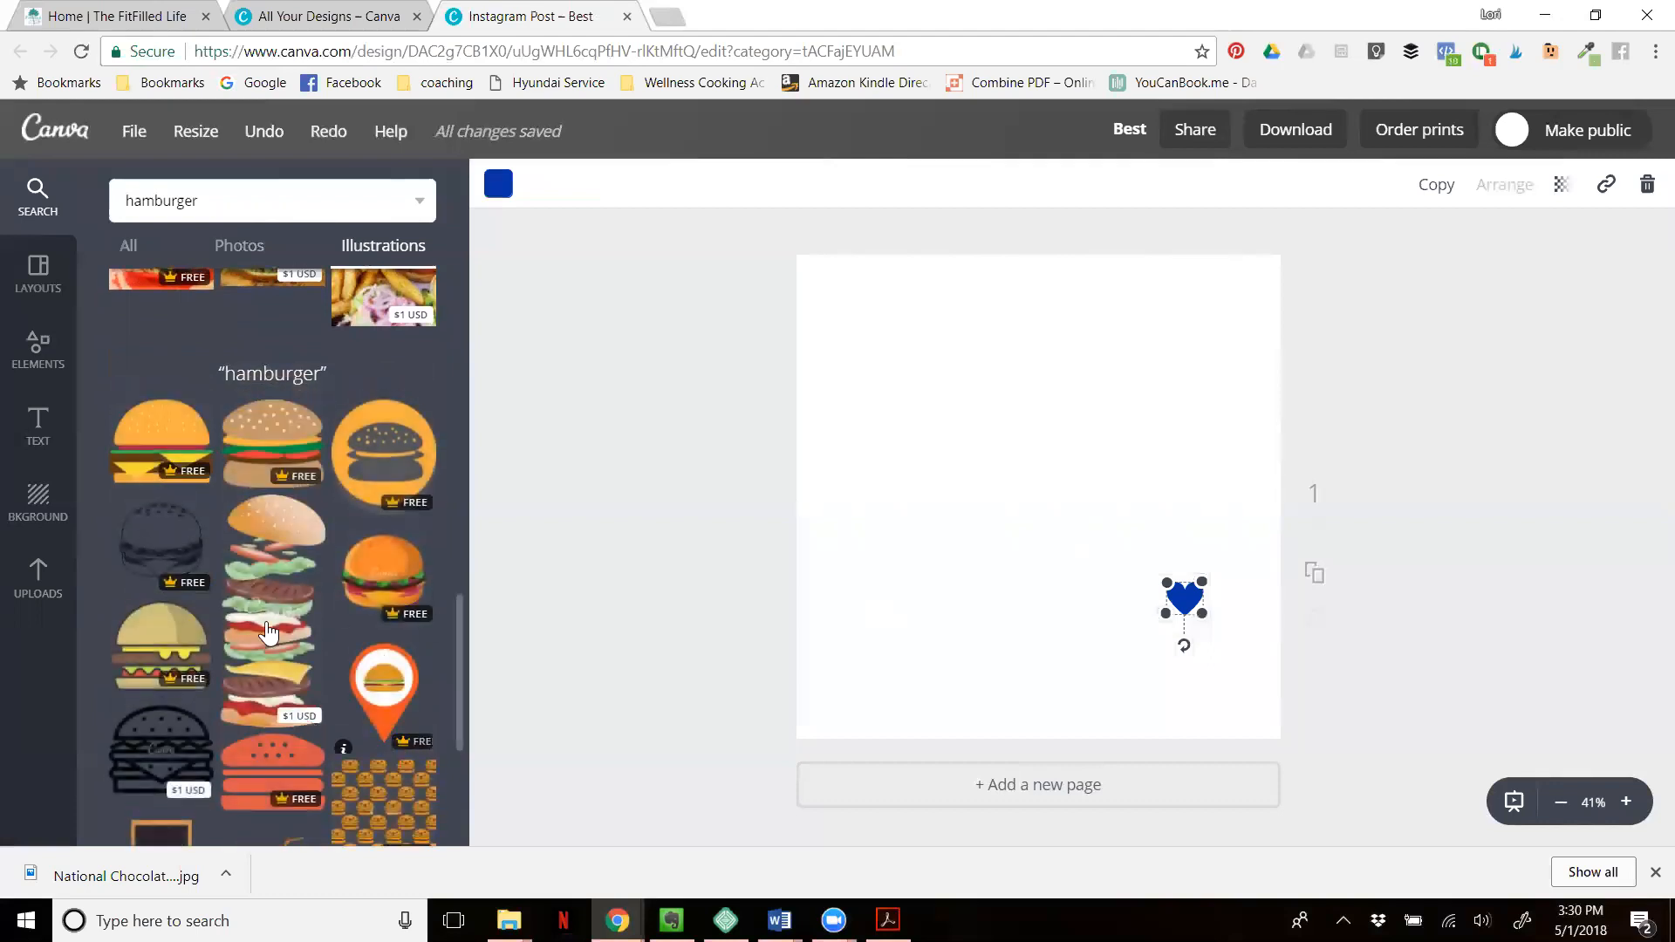
left_click_drag(268, 632, 883, 503)
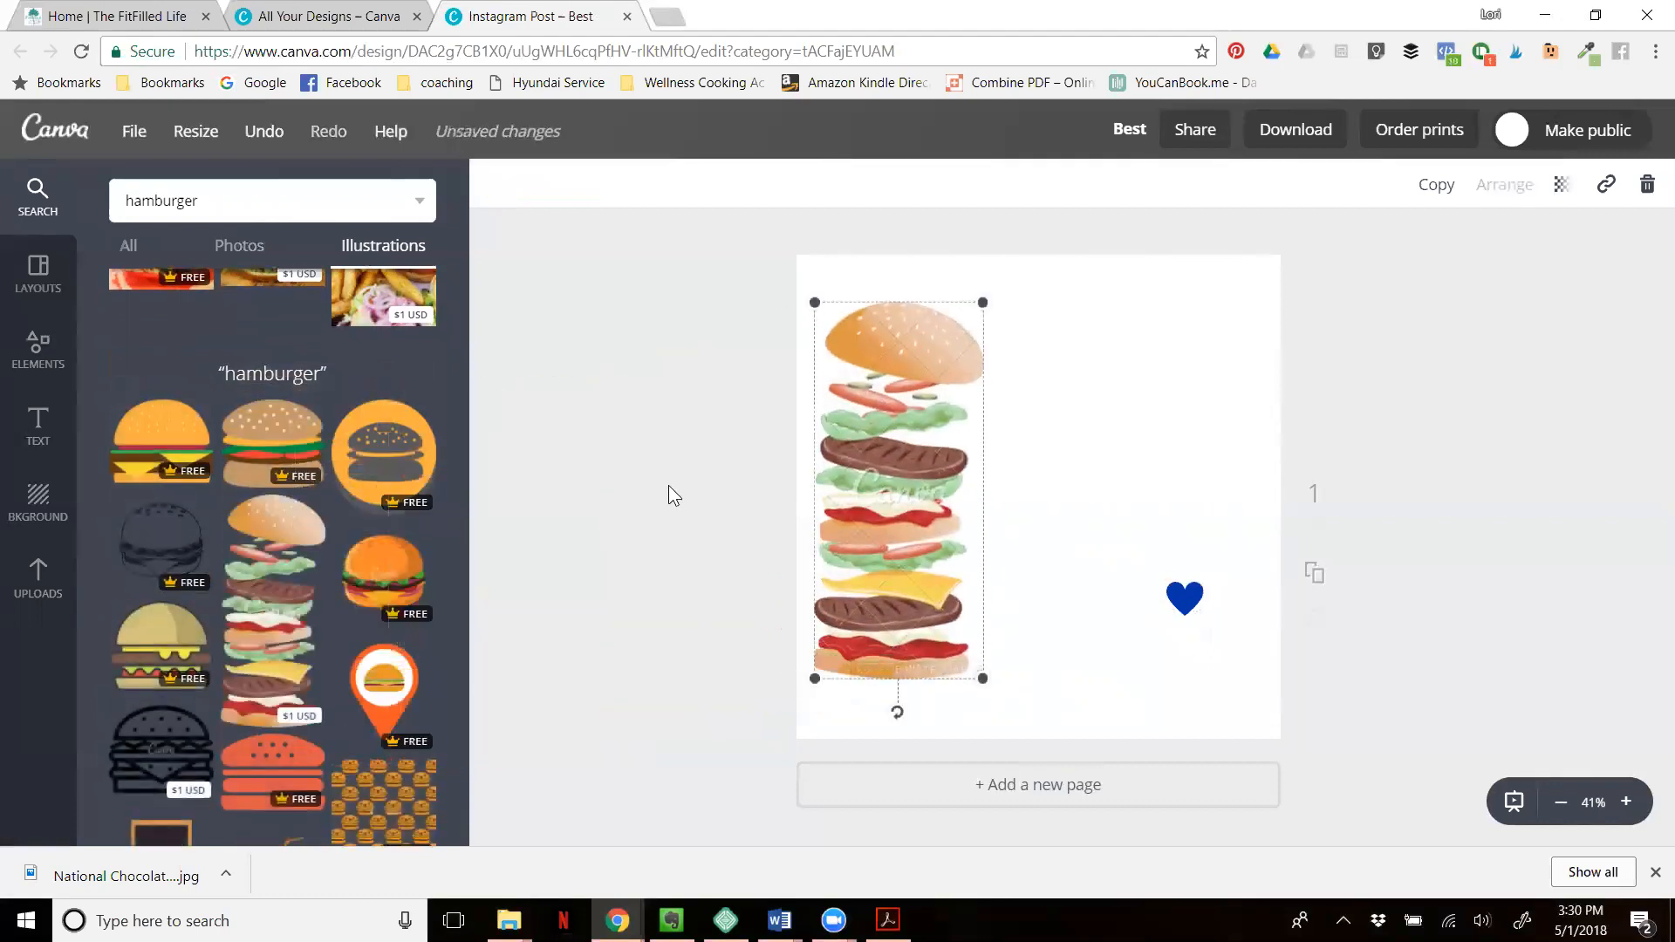
- Close the Illustrations collection and look through the themed element categories down to Wedding
left_click(39, 349)
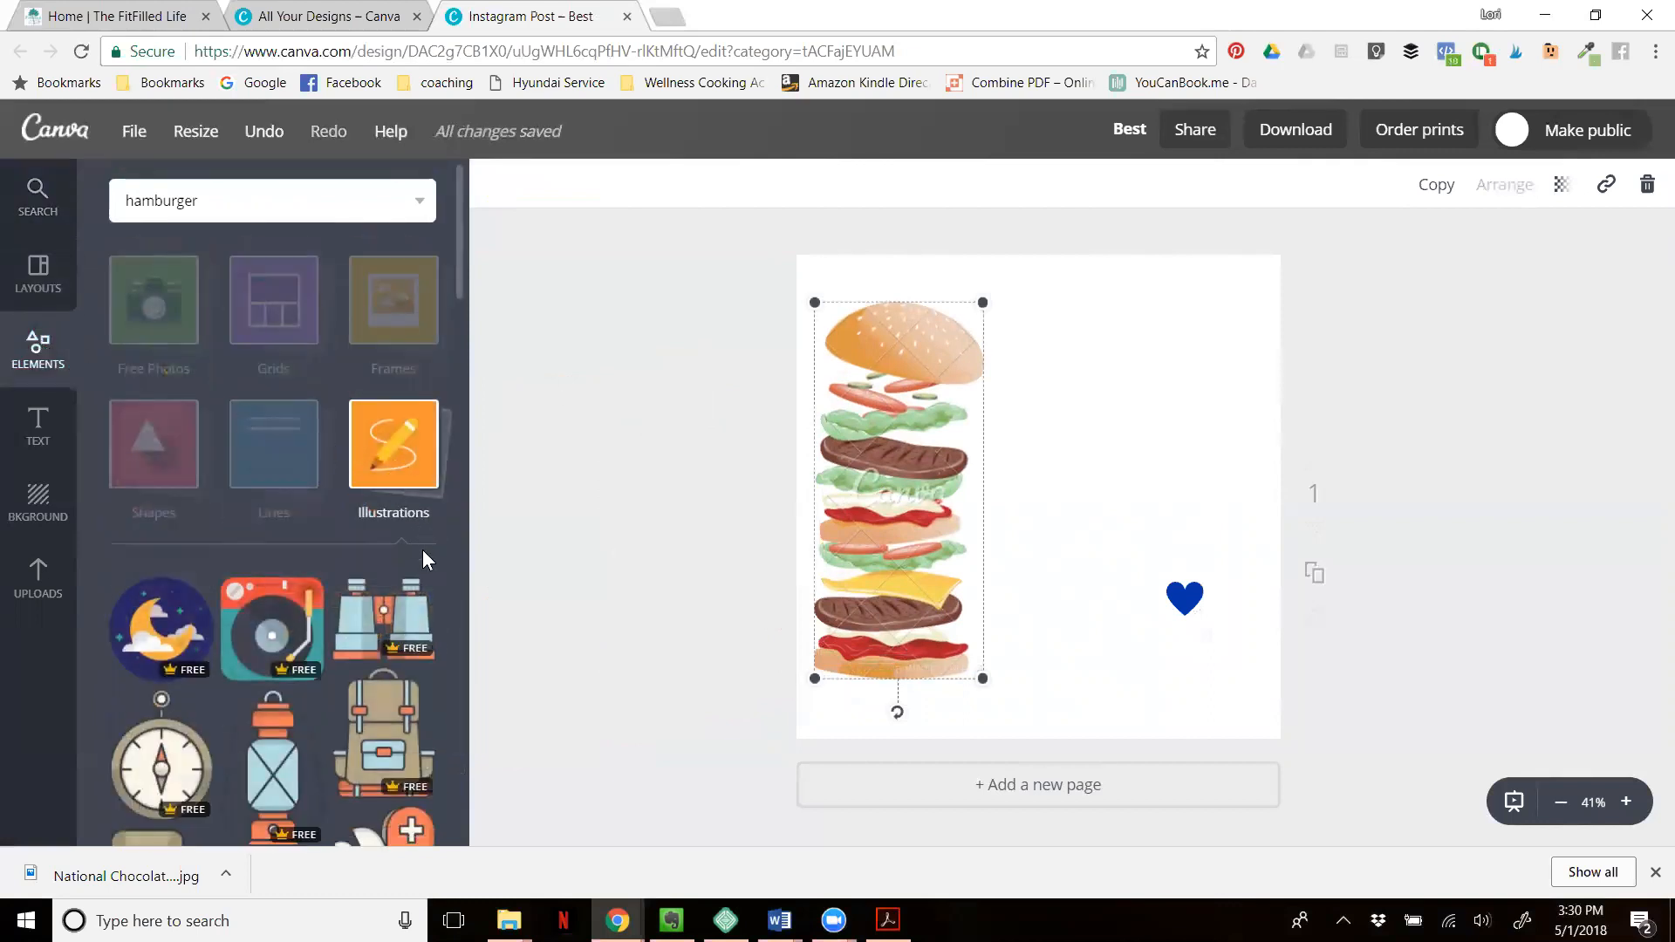
scroll(423, 550, "down", 3)
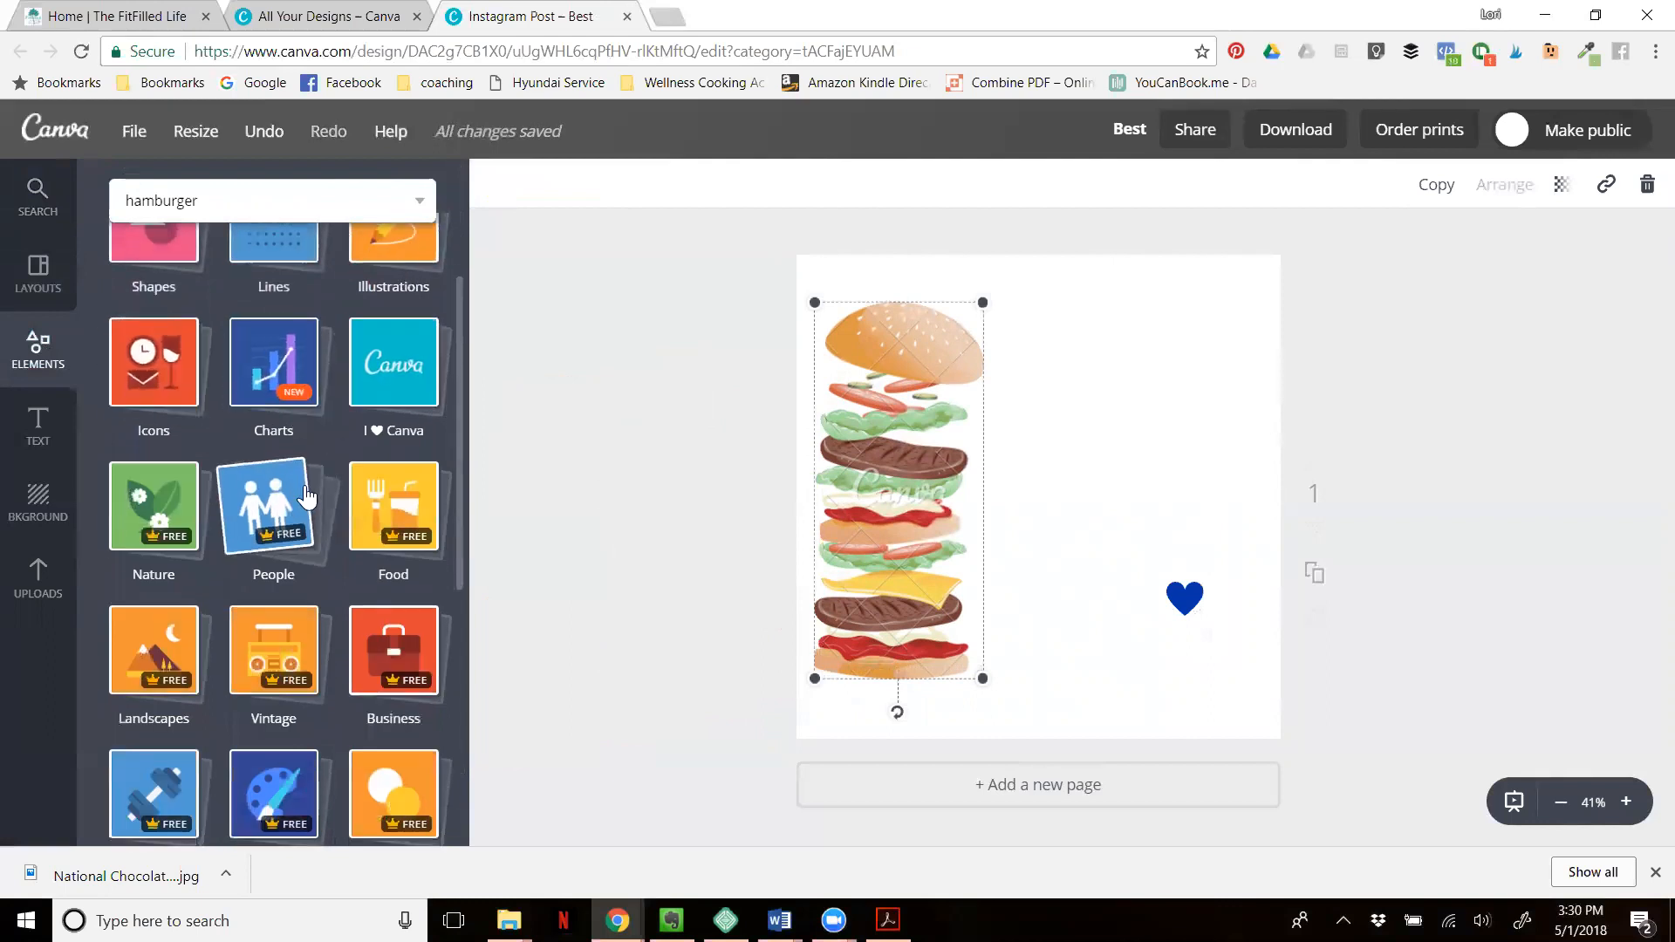
scroll(236, 462, "down", 4)
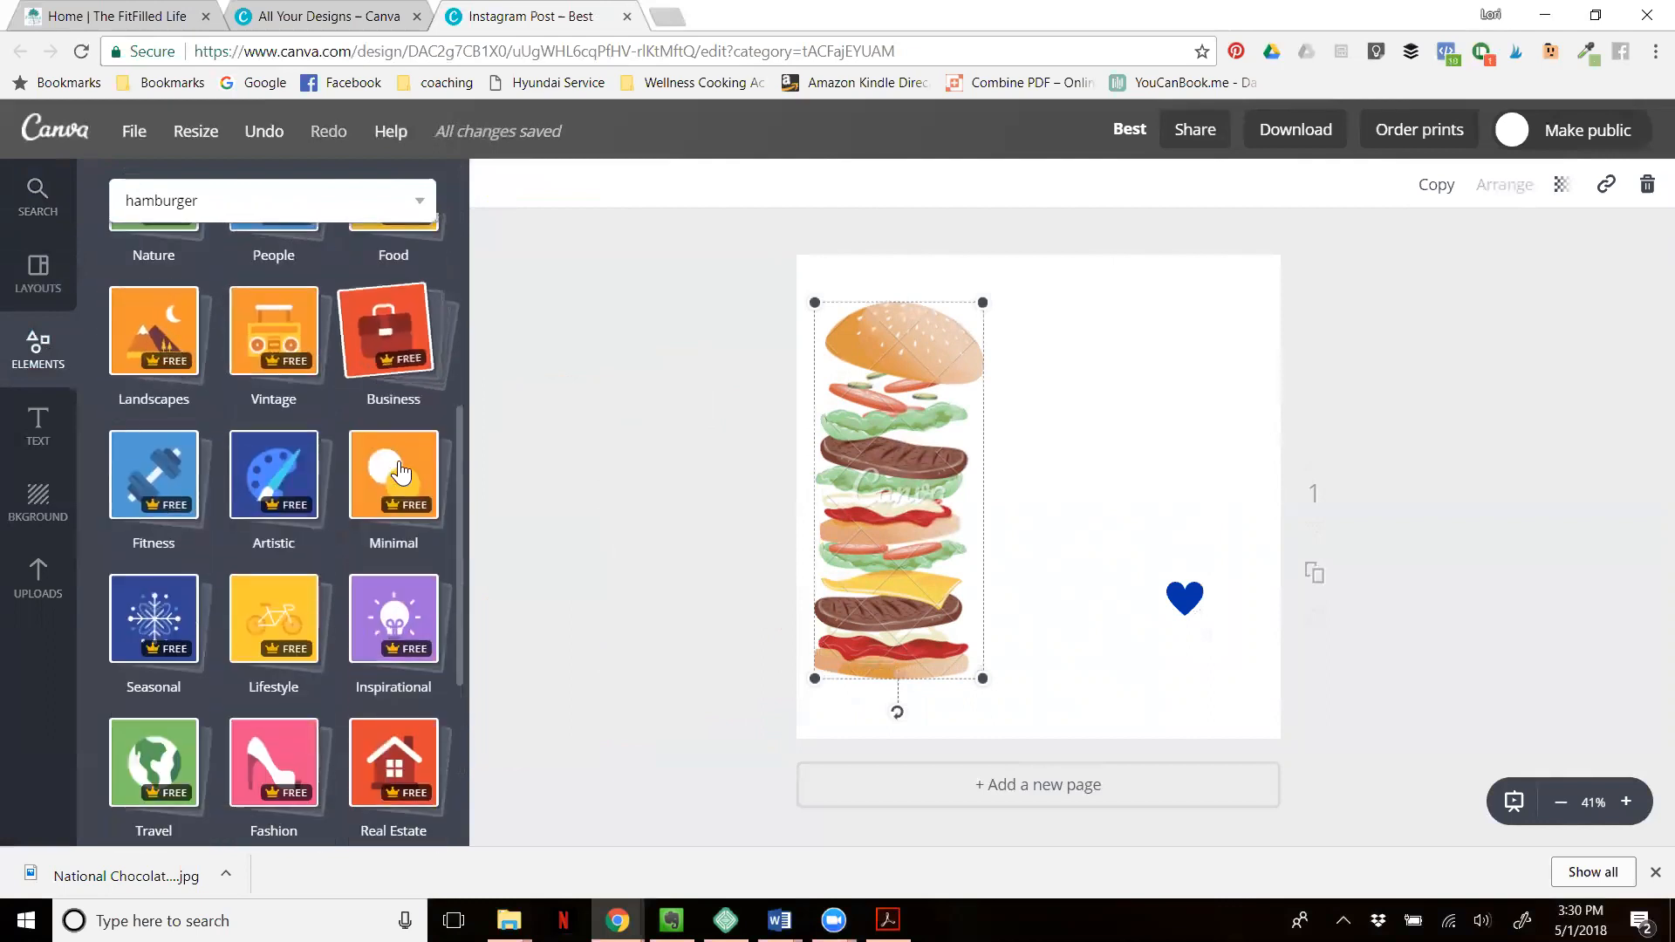
scroll(394, 593, "down", 3)
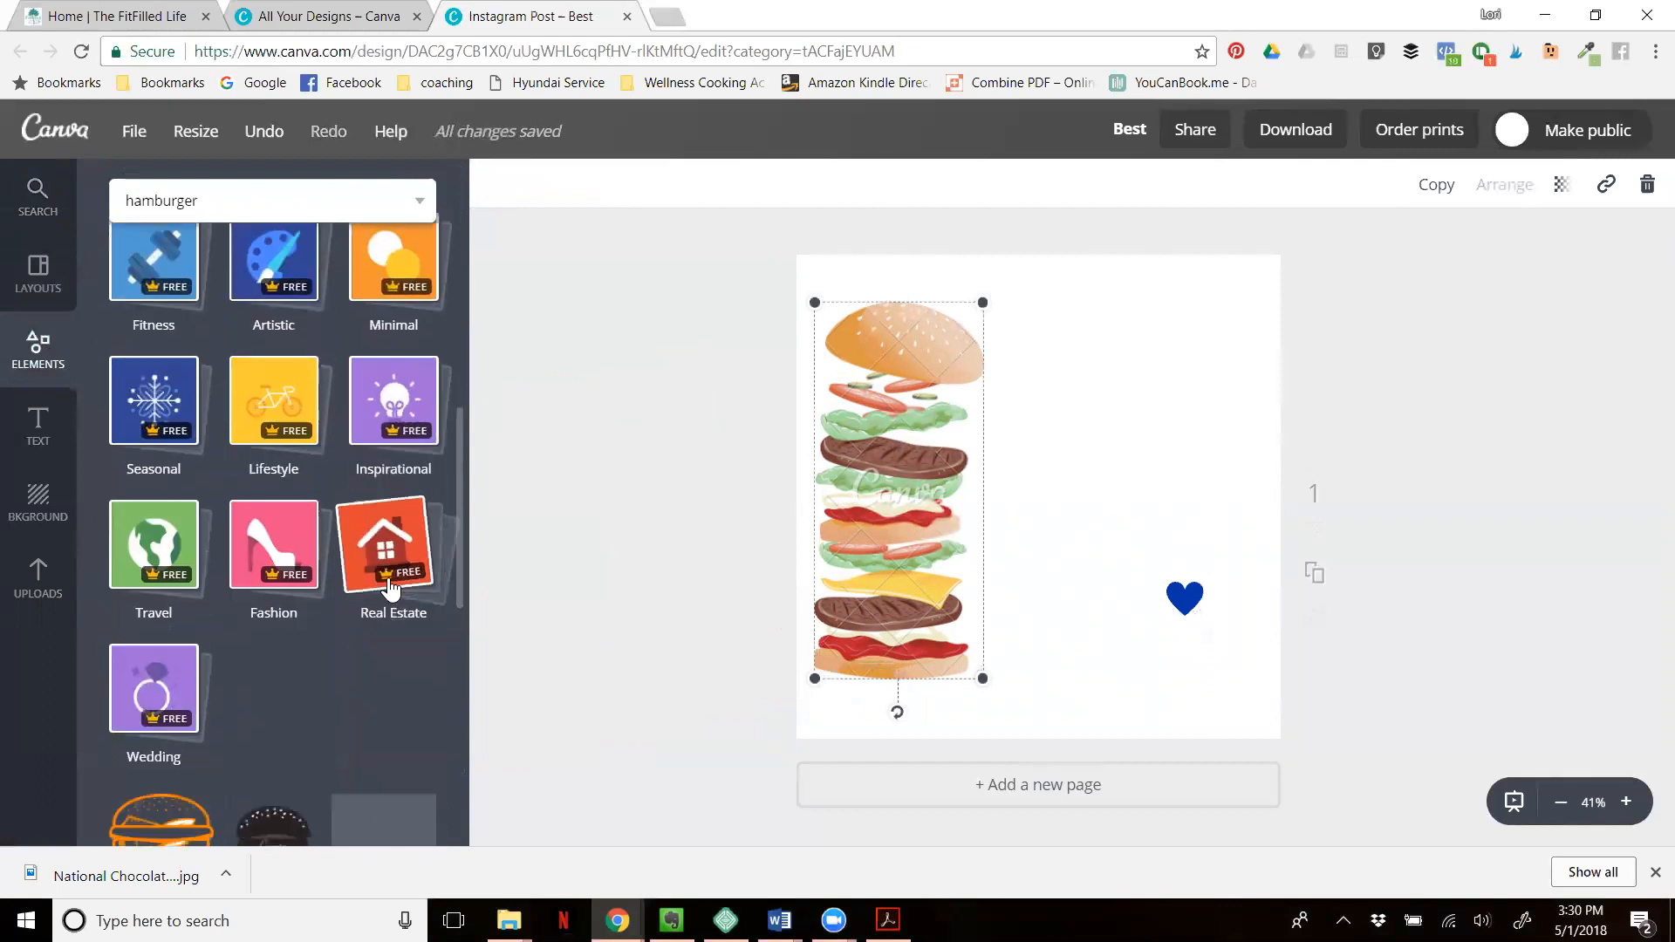
- Open the Wedding category among the elements and look through its photos
scroll(390, 590, "down", 3)
left_click(156, 472)
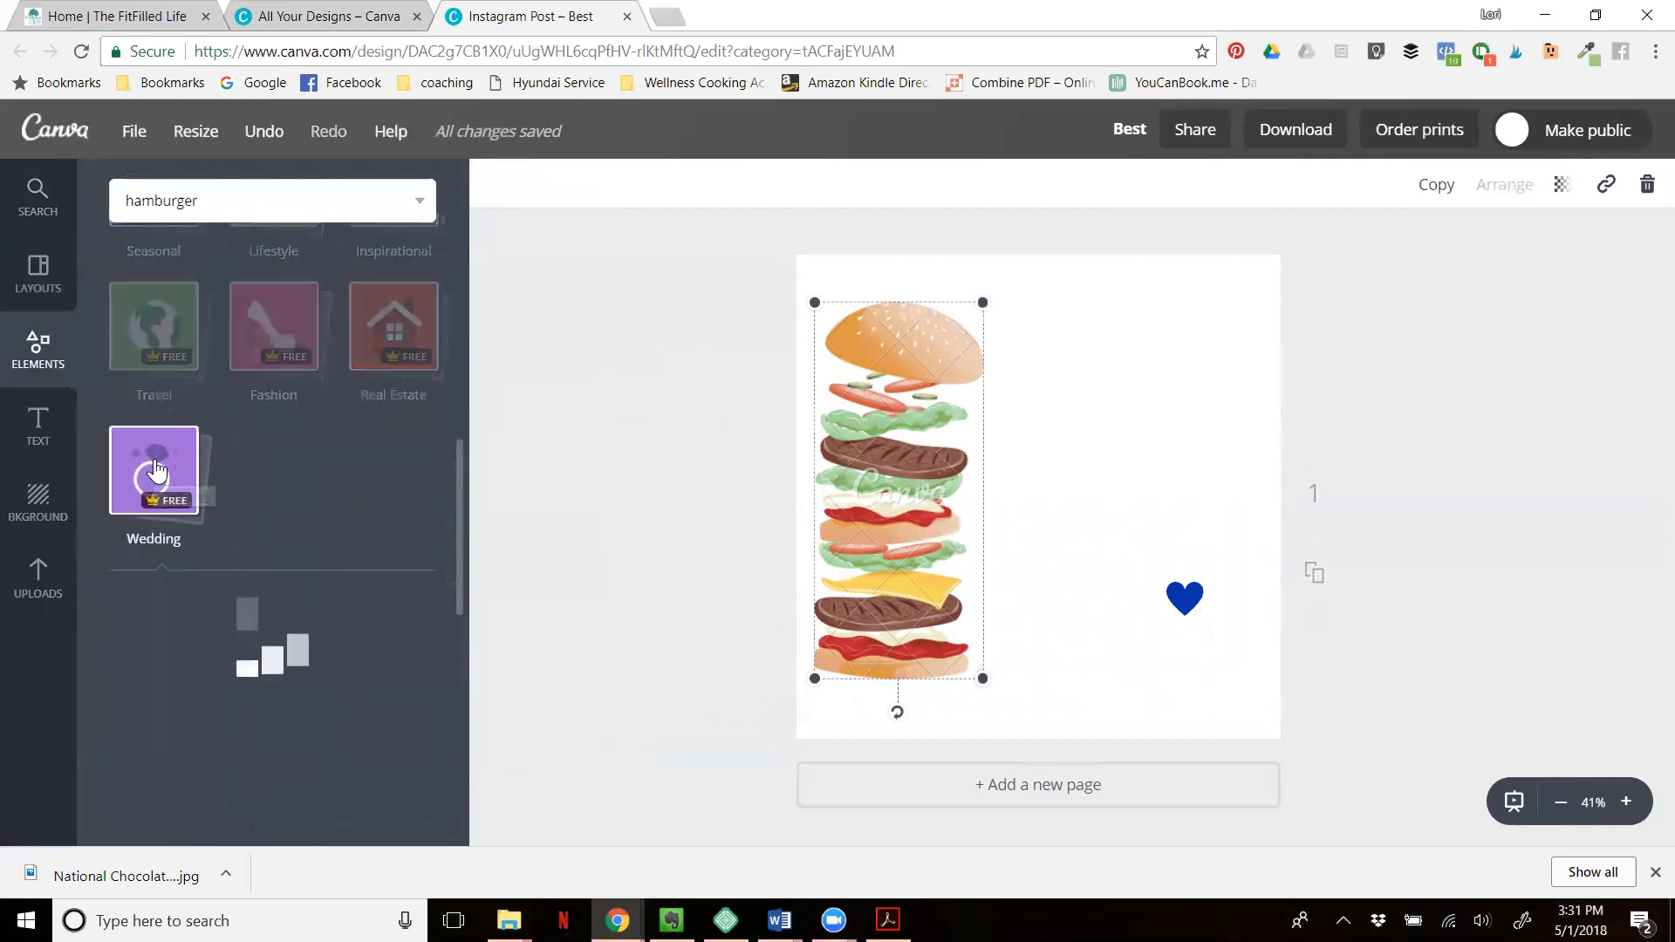
scroll(326, 543, "down", 4)
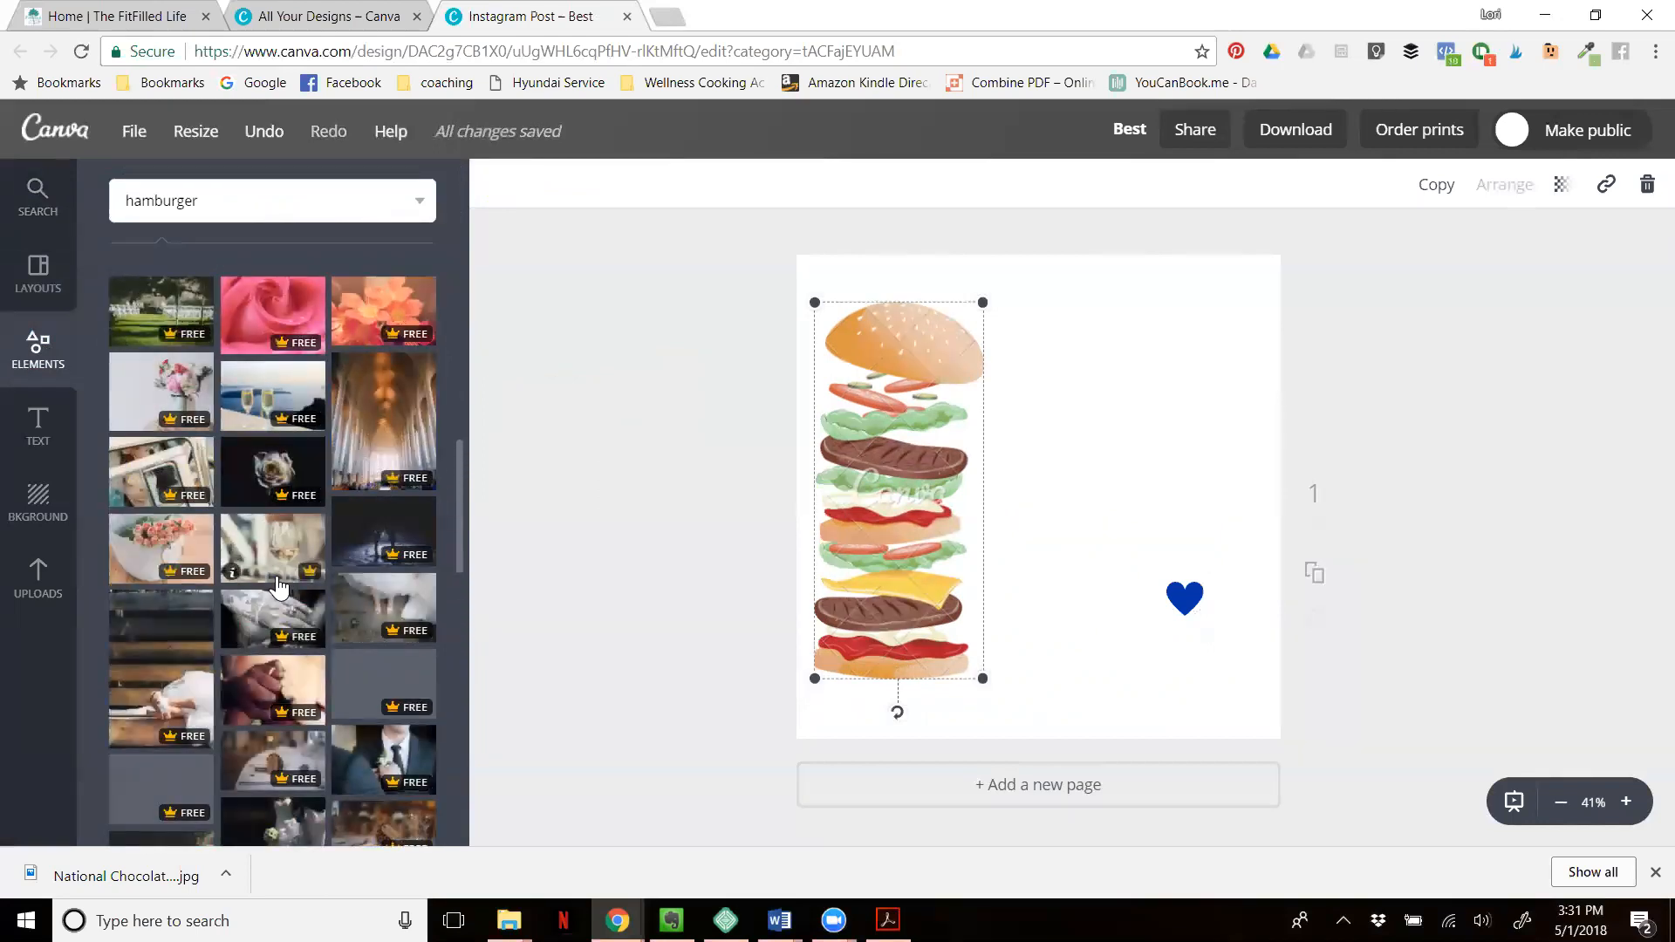
- Add a brand-font heading near the page's top edge, to the right of the burger
left_click(39, 427)
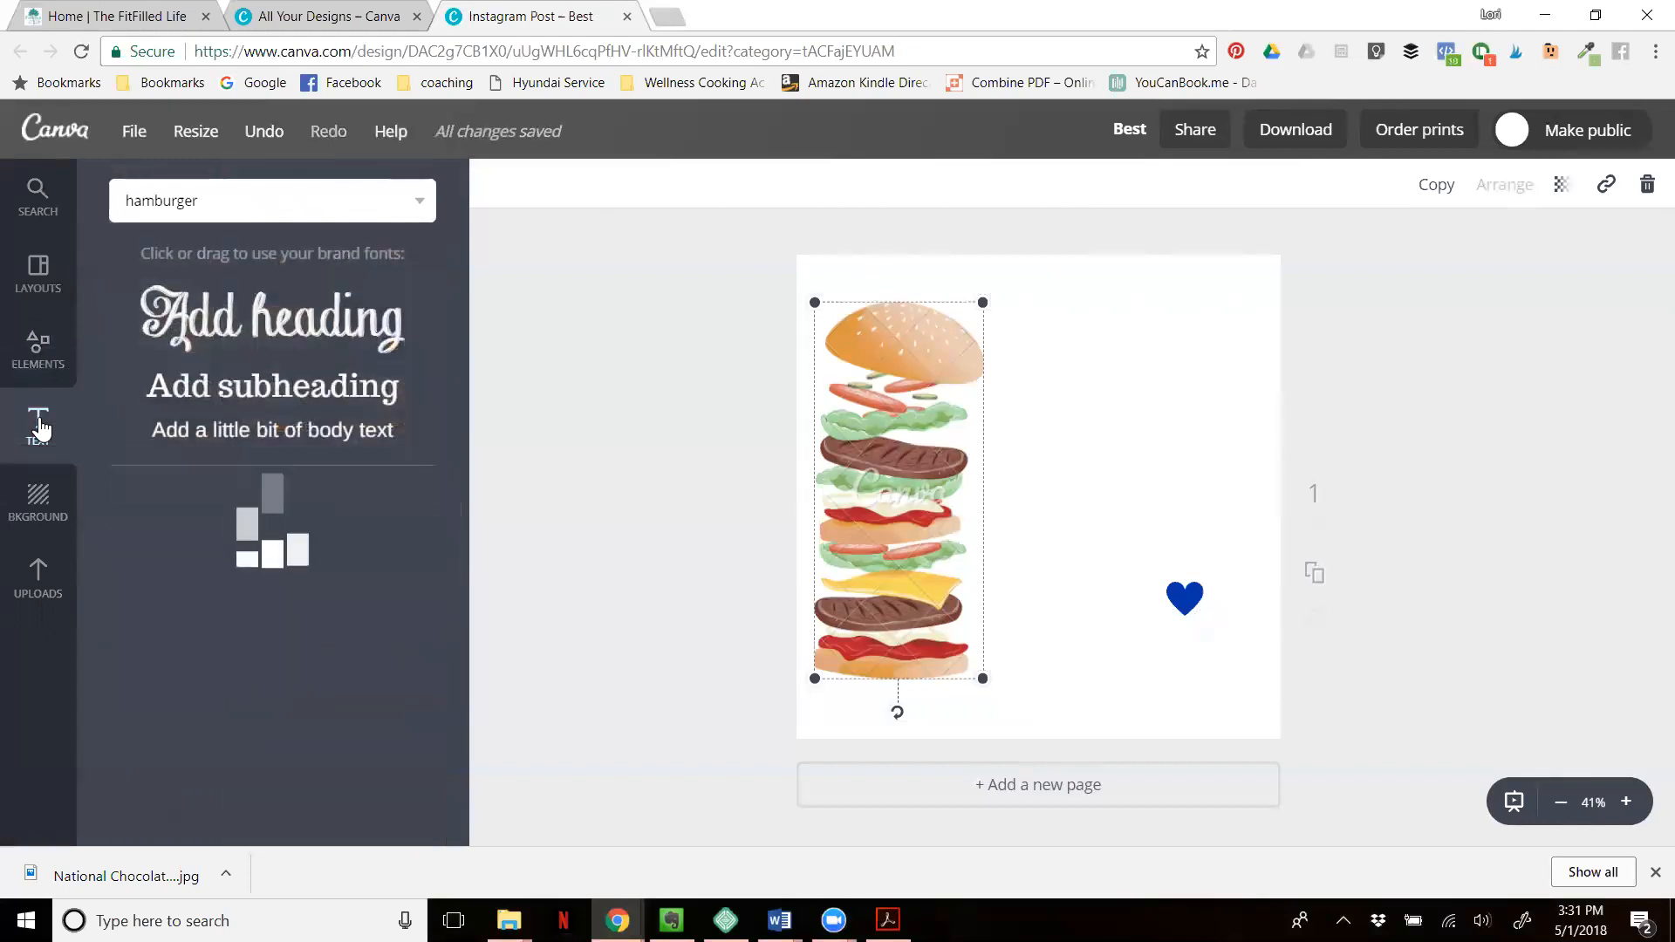
left_click_drag(258, 316, 1127, 326)
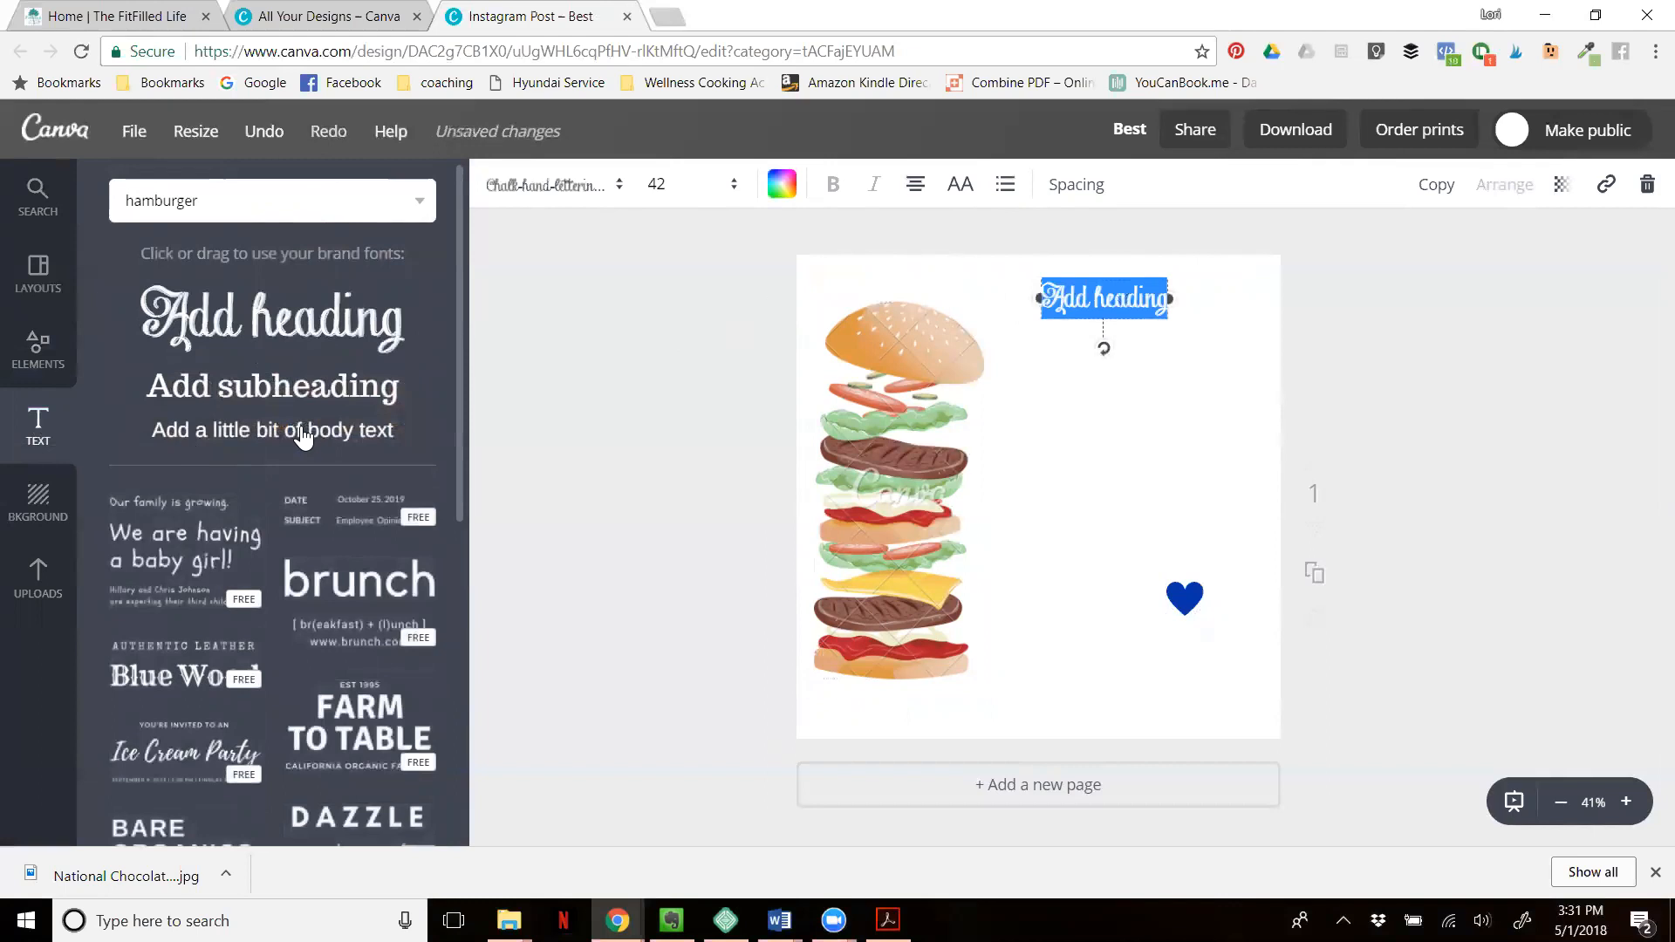
- Browse the ready-made text combinations and place the "We are having a baby girl!" one on the page beside the burger
scroll(303, 437, "down", 5)
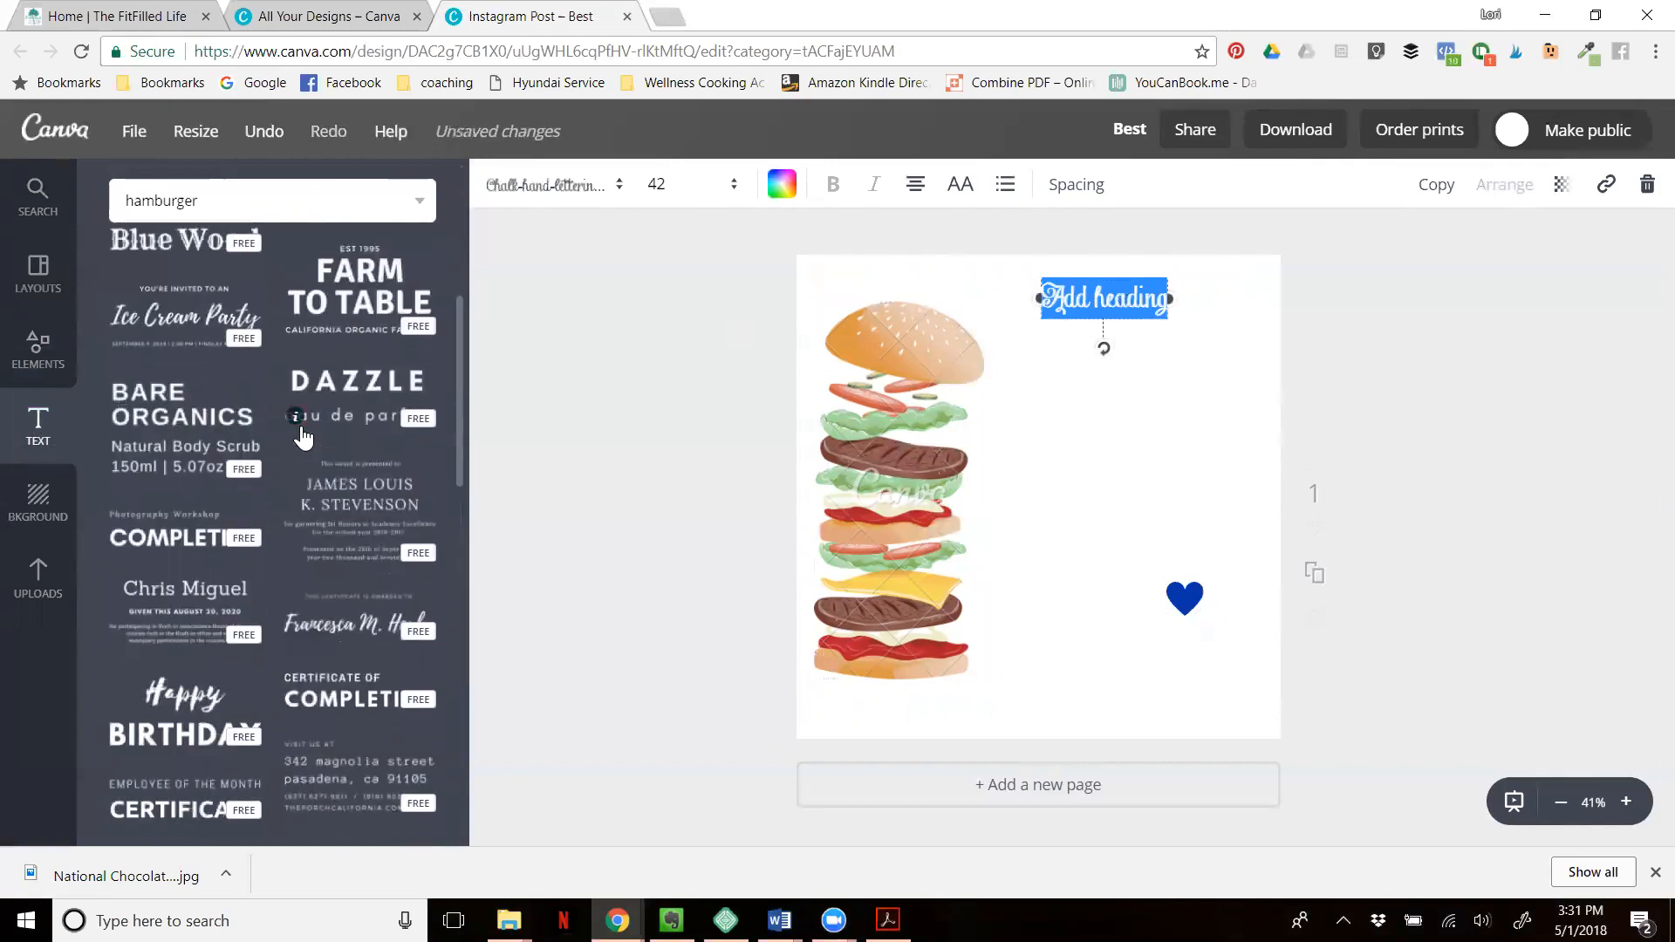
scroll(379, 435, "down", 4)
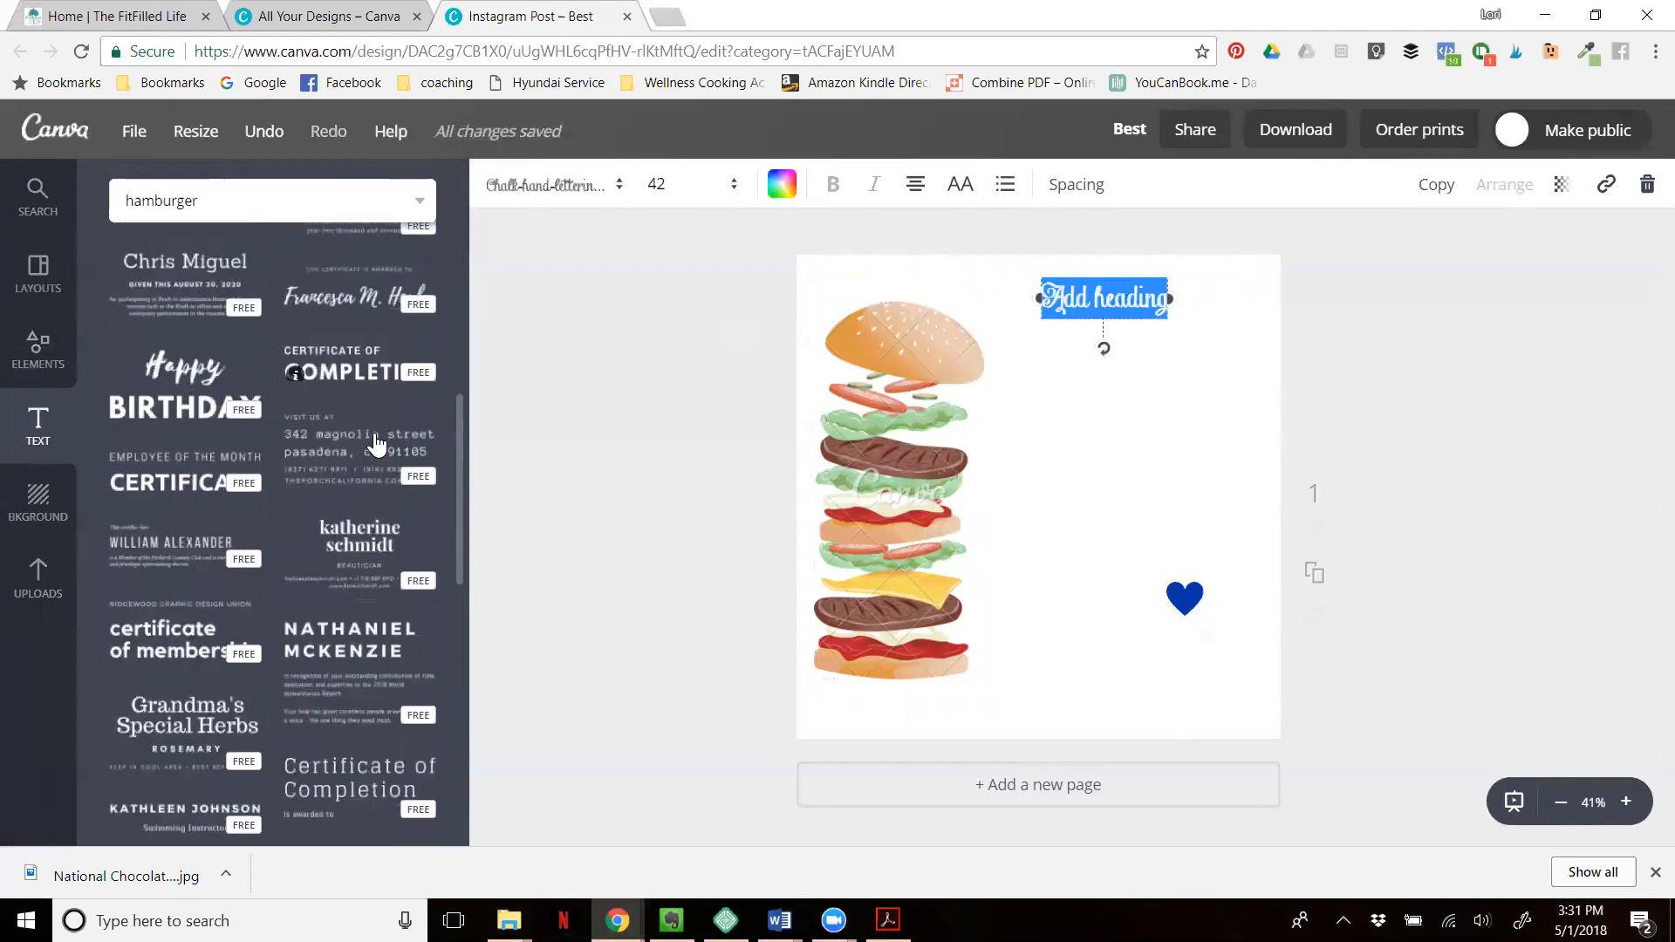
scroll(345, 403, "up", 8)
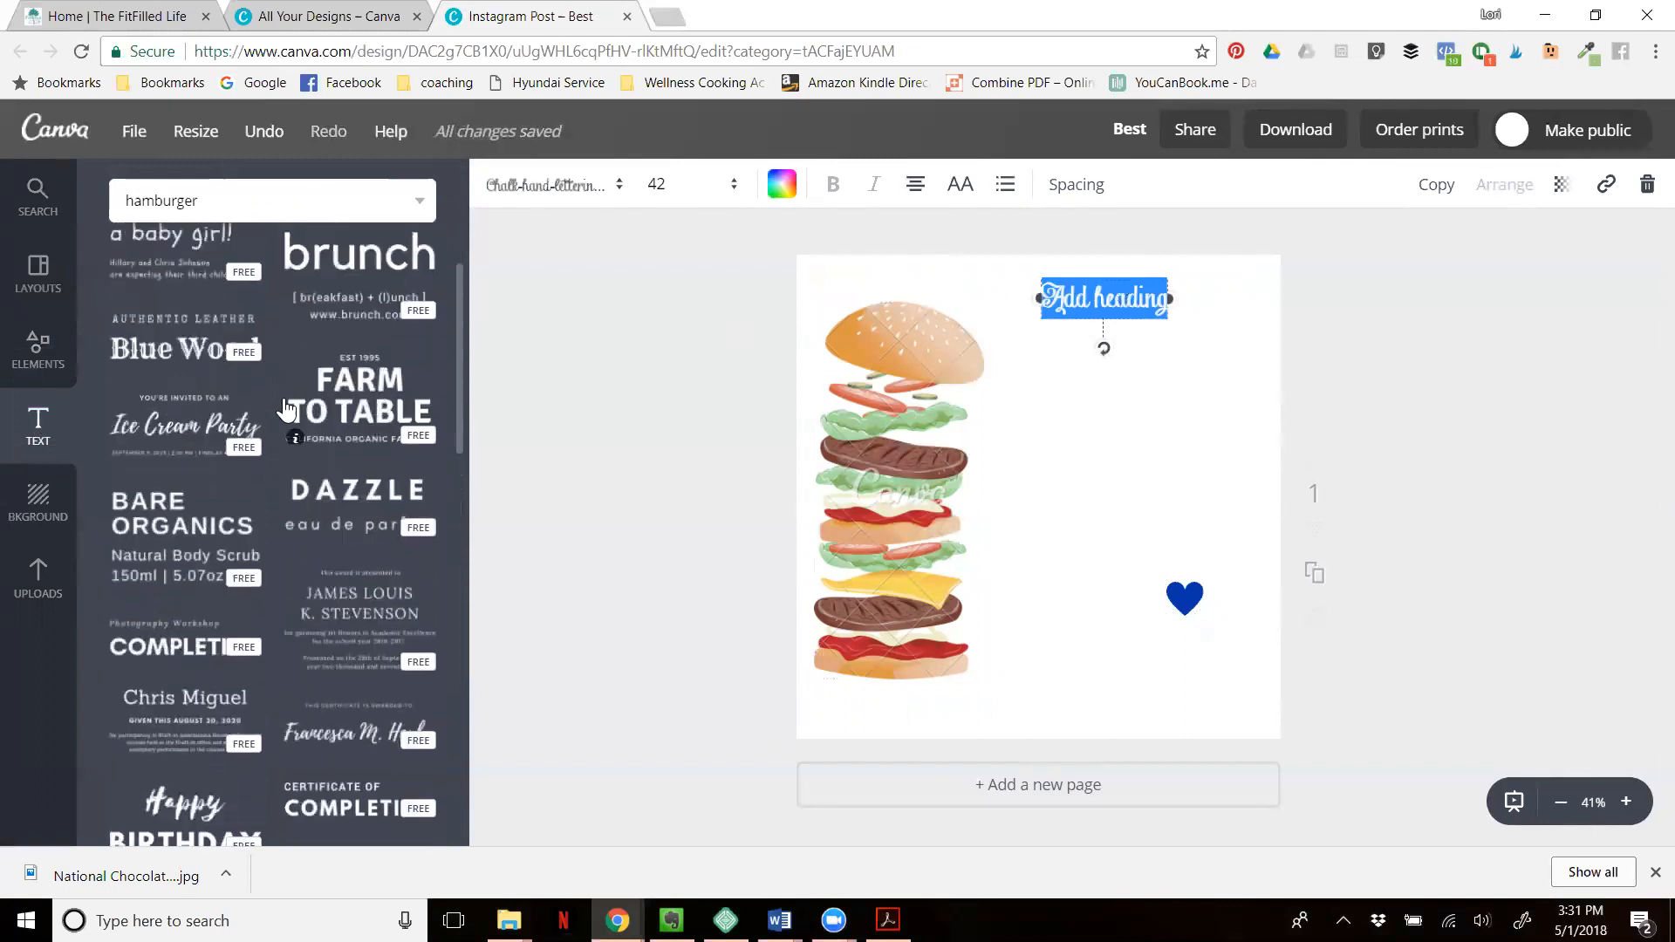
left_click_drag(161, 433, 1090, 419)
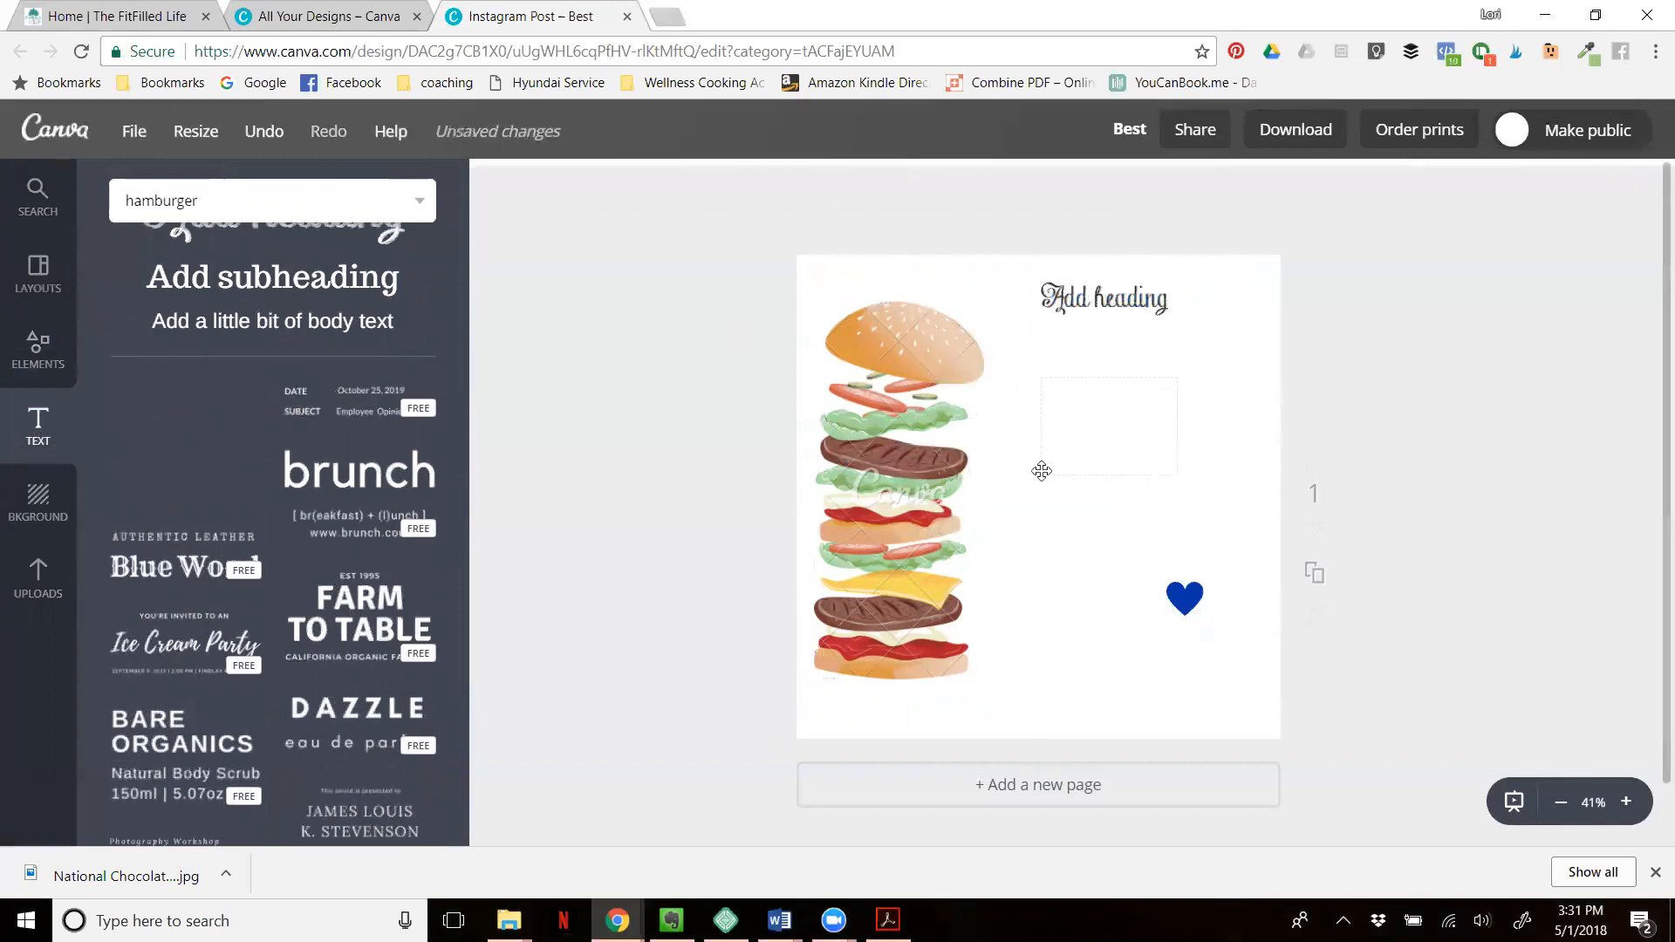
left_click_drag(1042, 475, 906, 709)
left_click_drag(1066, 494, 1085, 494)
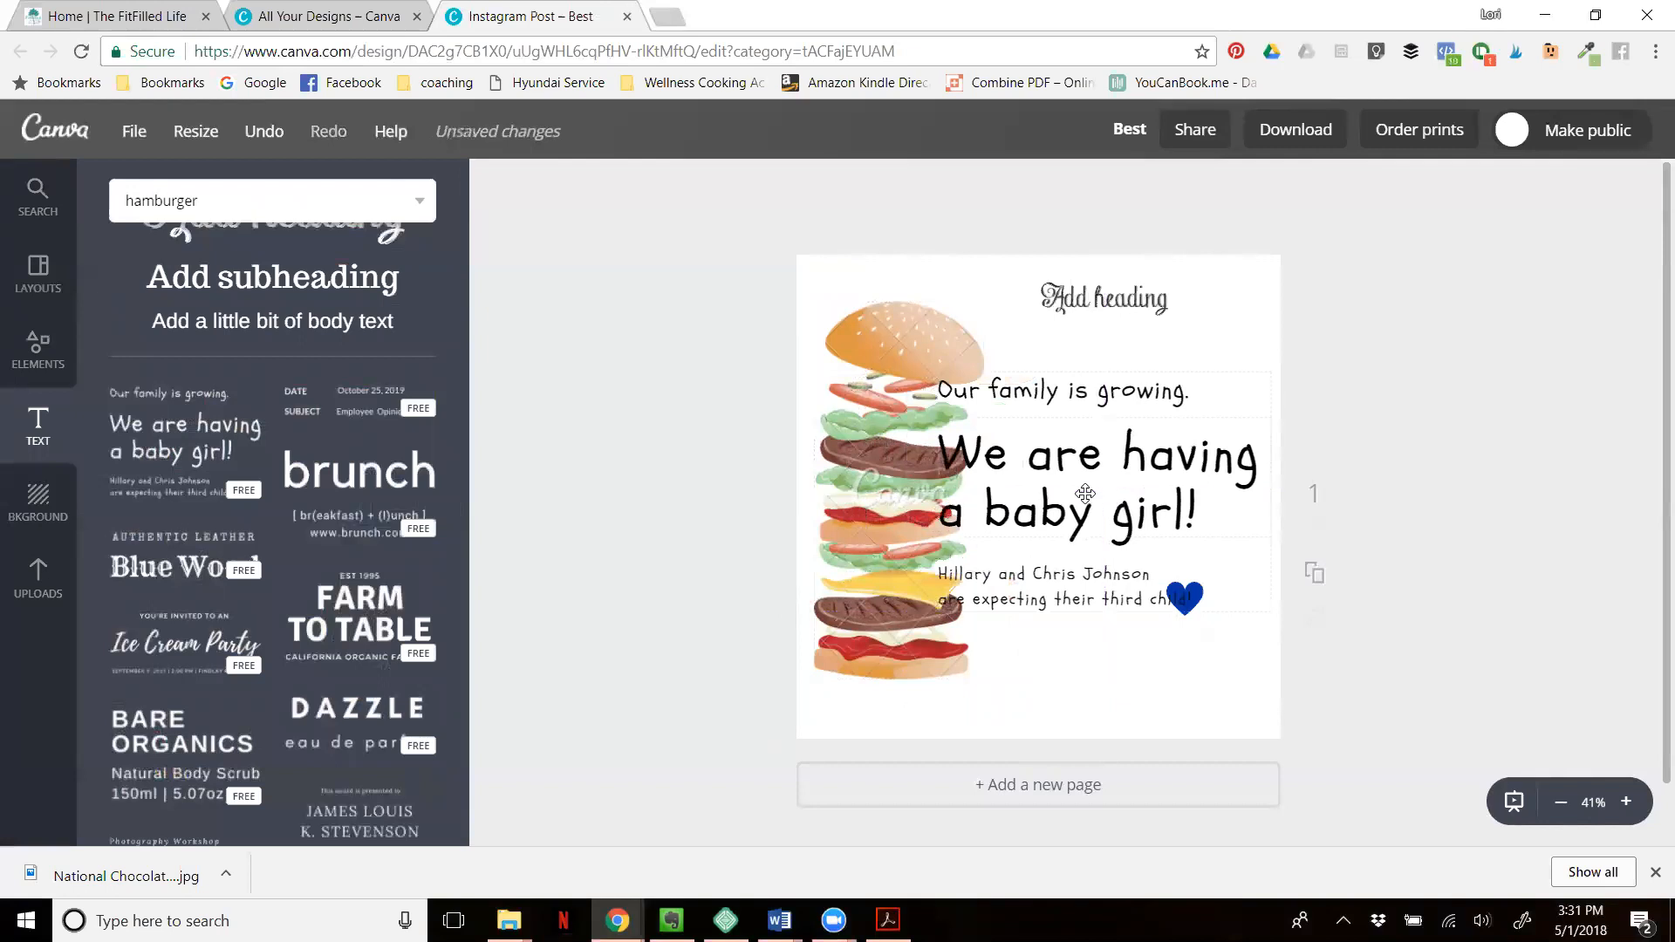
- Ungroup the "We are having a baby girl!" text combination into separate text boxes
left_click(995, 397)
left_click(1026, 454)
left_click_drag(1026, 453, 969, 452)
left_click(969, 452)
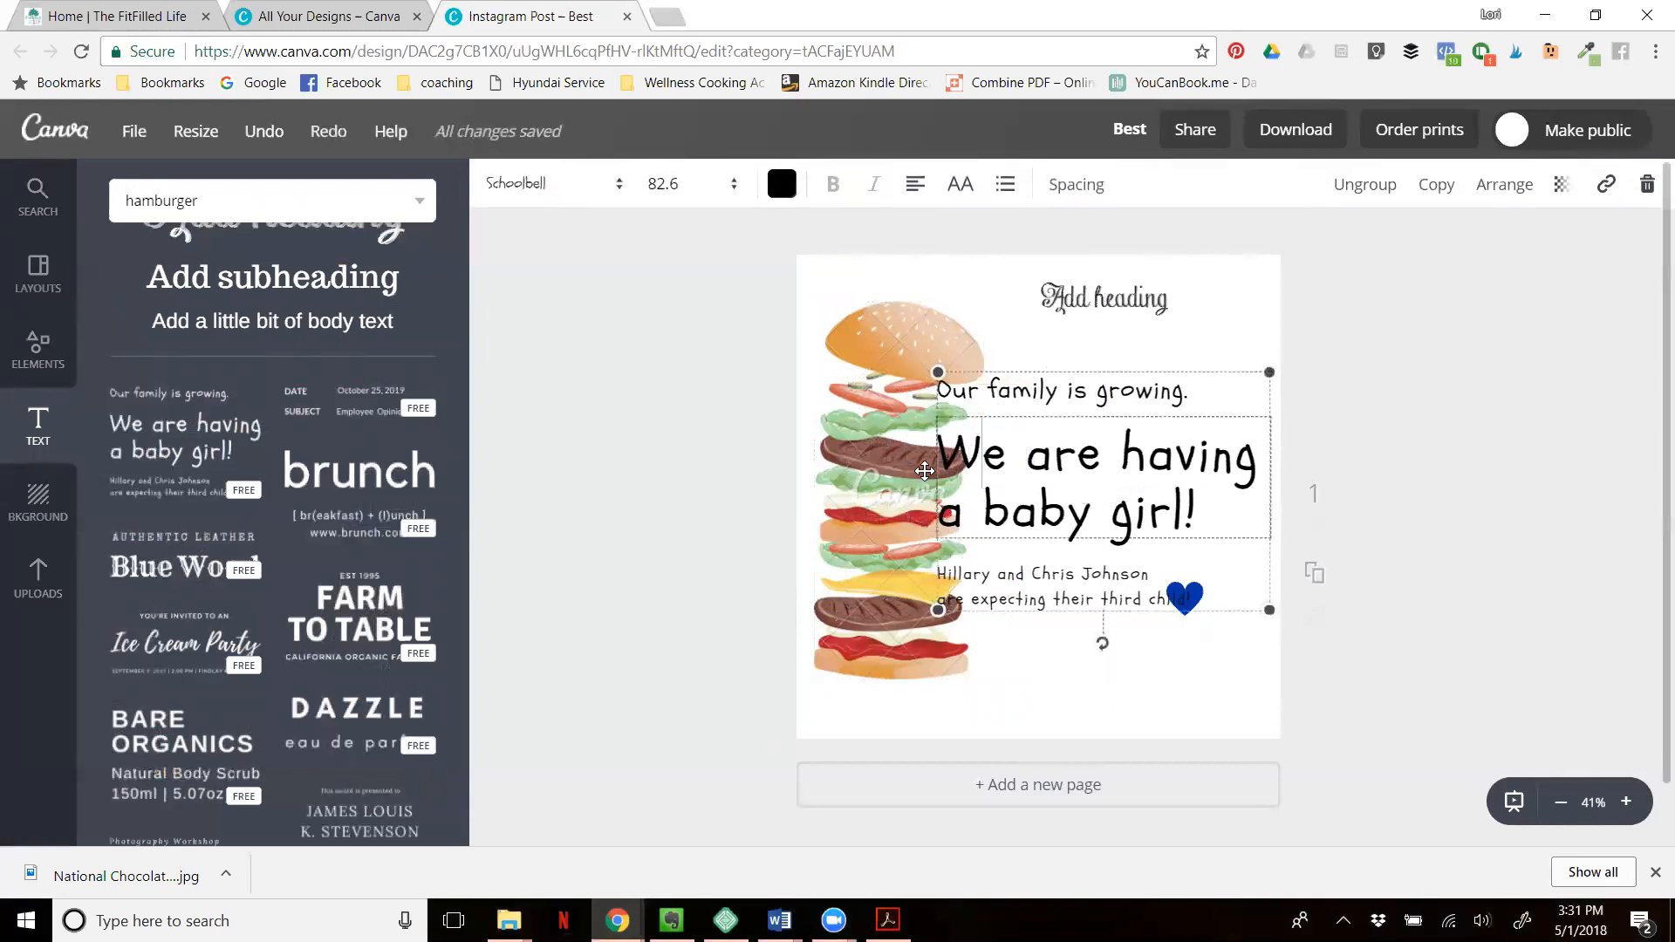
left_click(1379, 186)
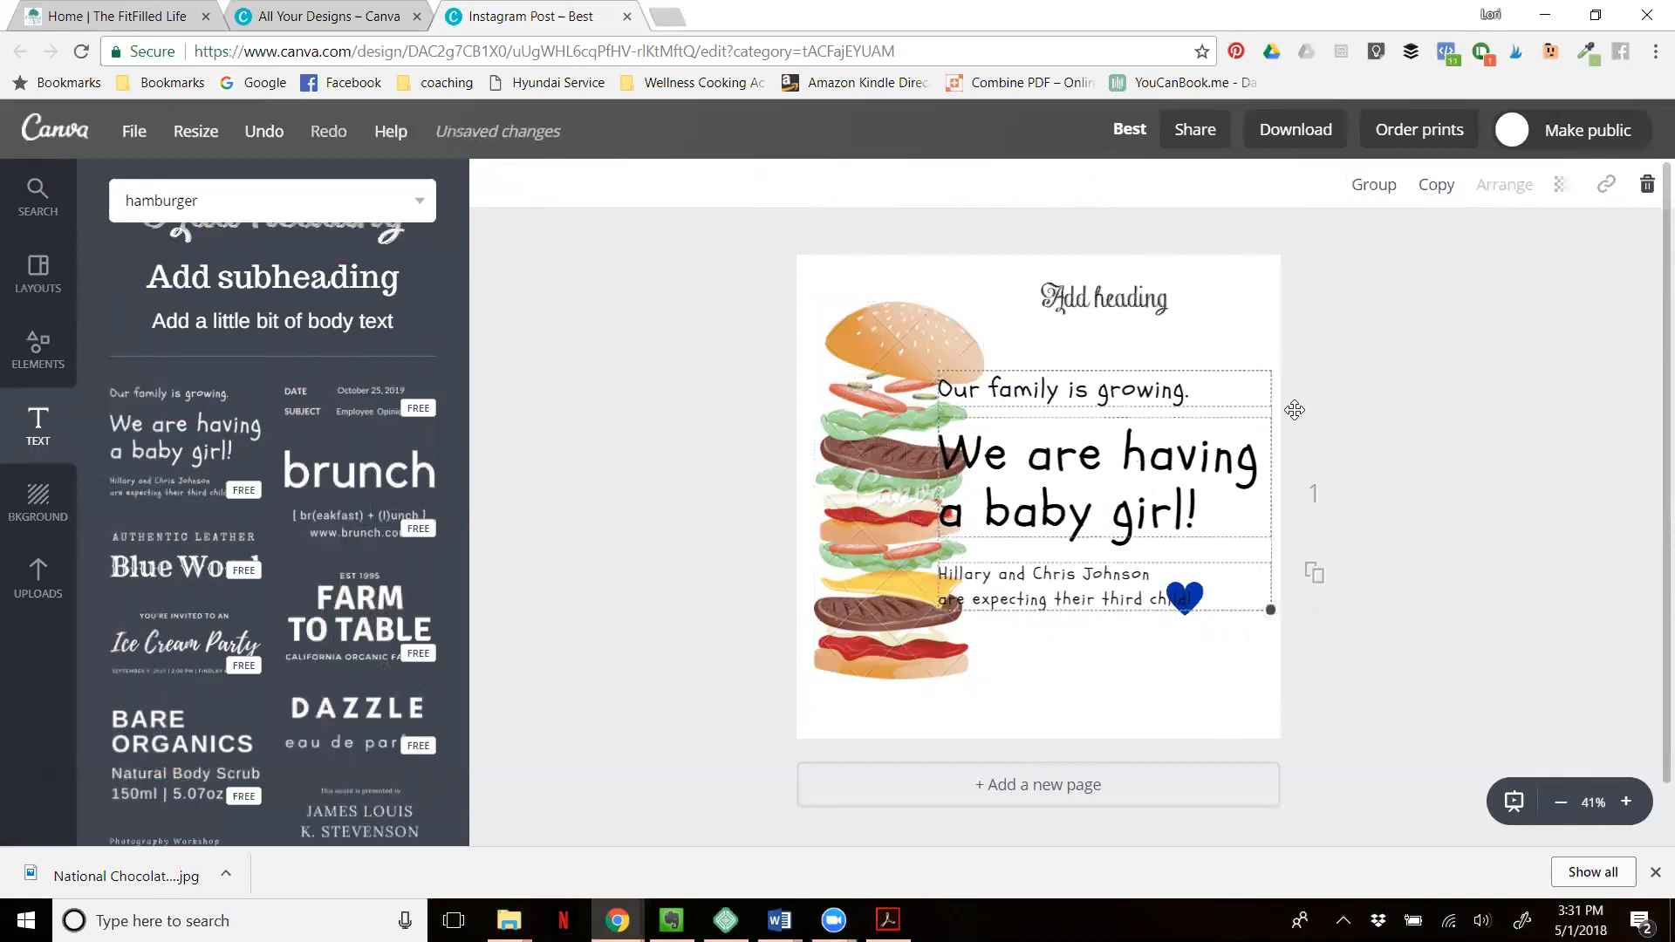
left_click(1256, 340)
- Move the "Our family is growing." line to the page's upper-left corner and change its first word to "Your"
left_click_drag(1041, 390, 906, 290)
double_click(815, 292)
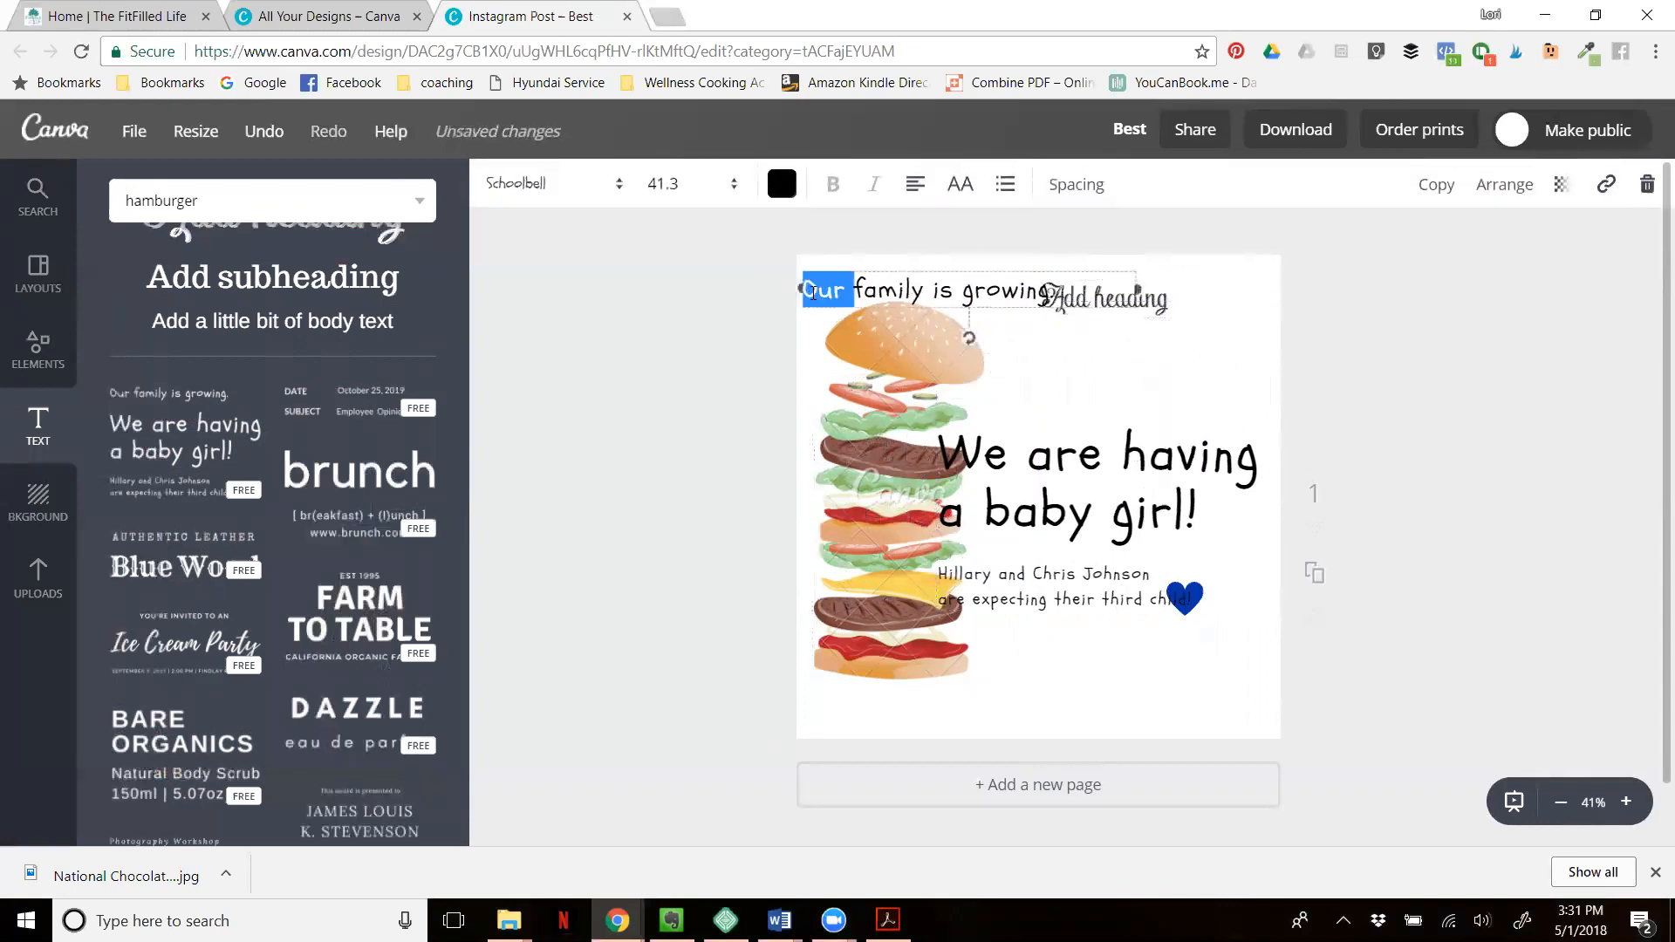
type("Your")
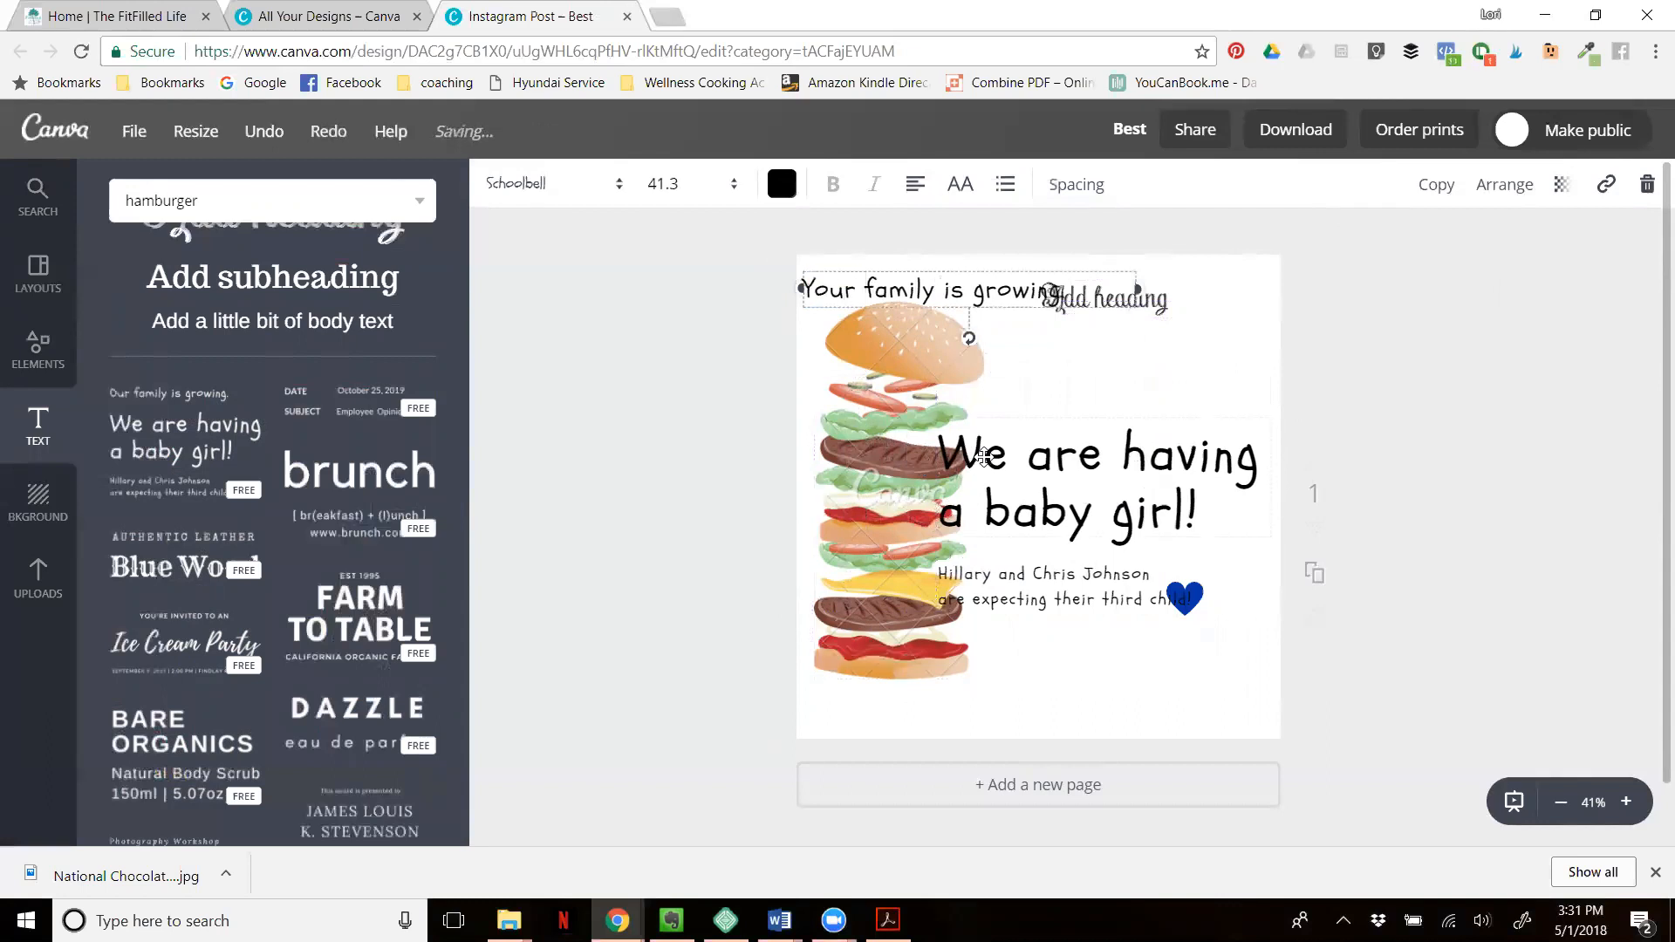
left_click(691, 324)
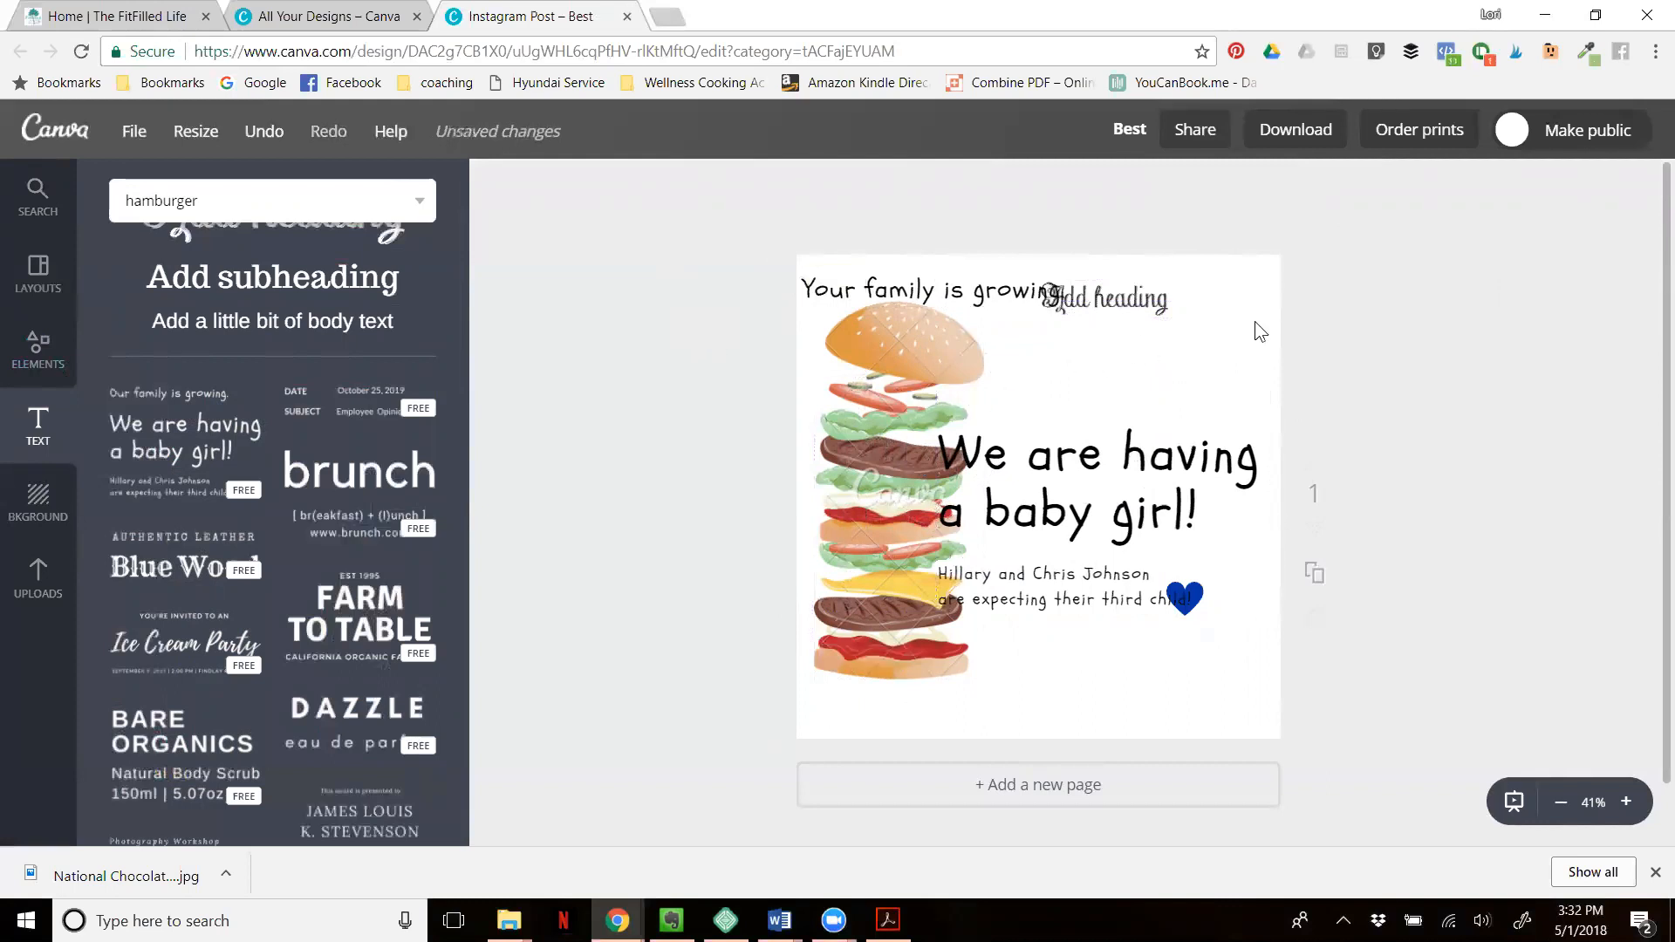
- Apply the yellow fruit-slice pattern as the page background
left_click(36, 504)
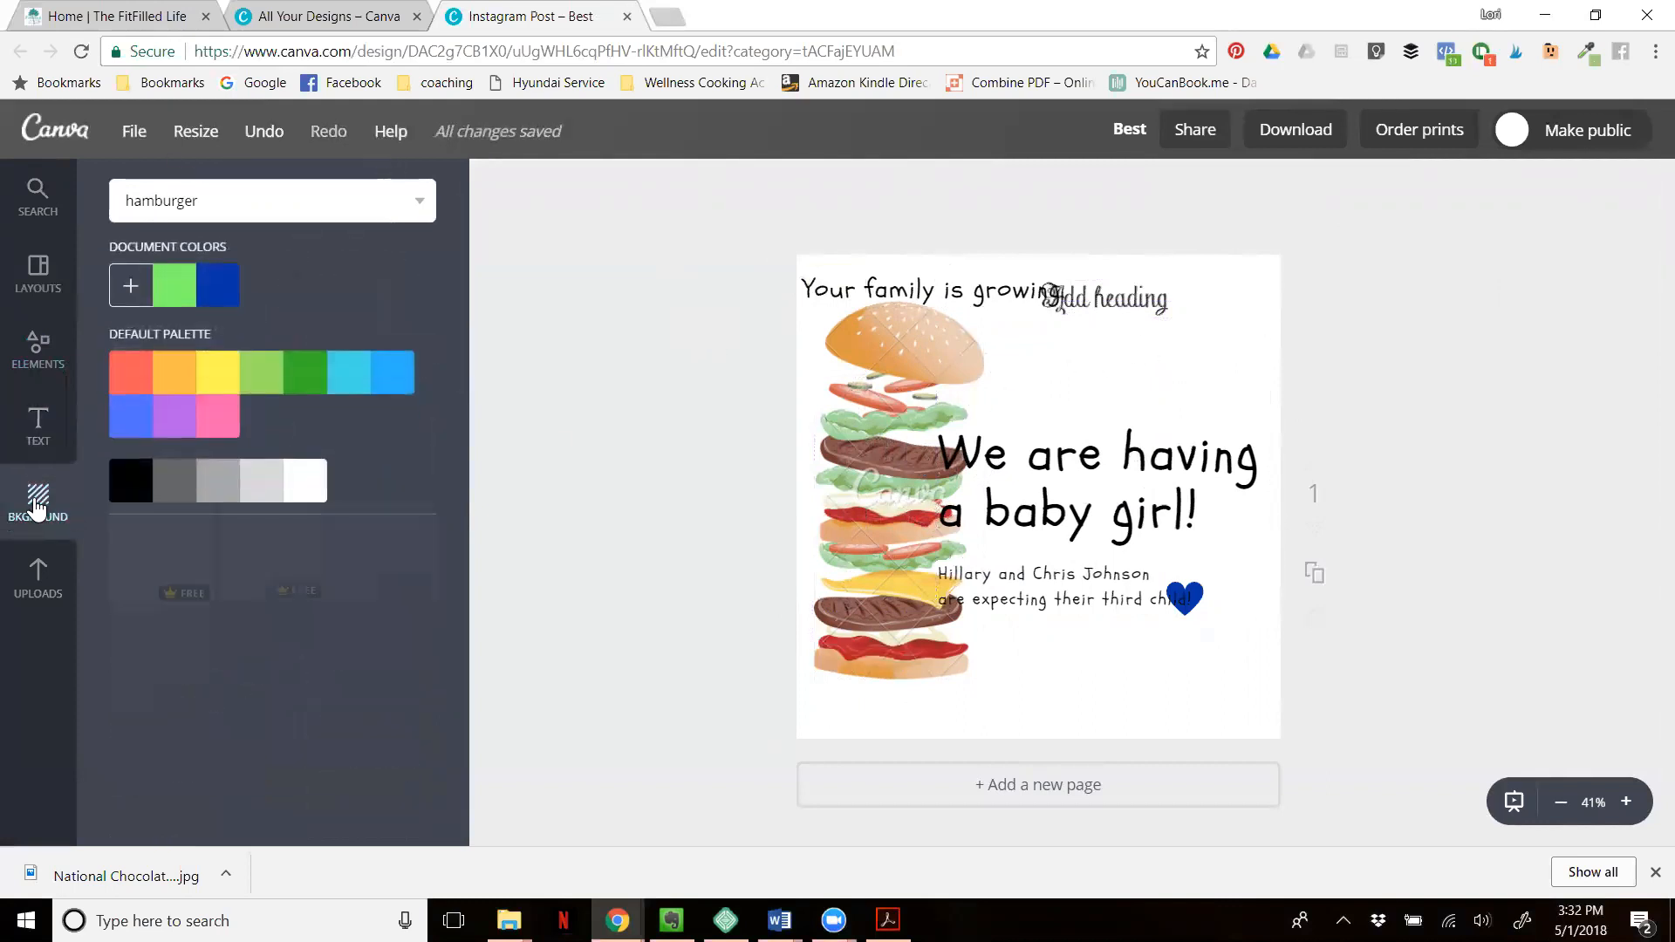
scroll(262, 572, "down", 5)
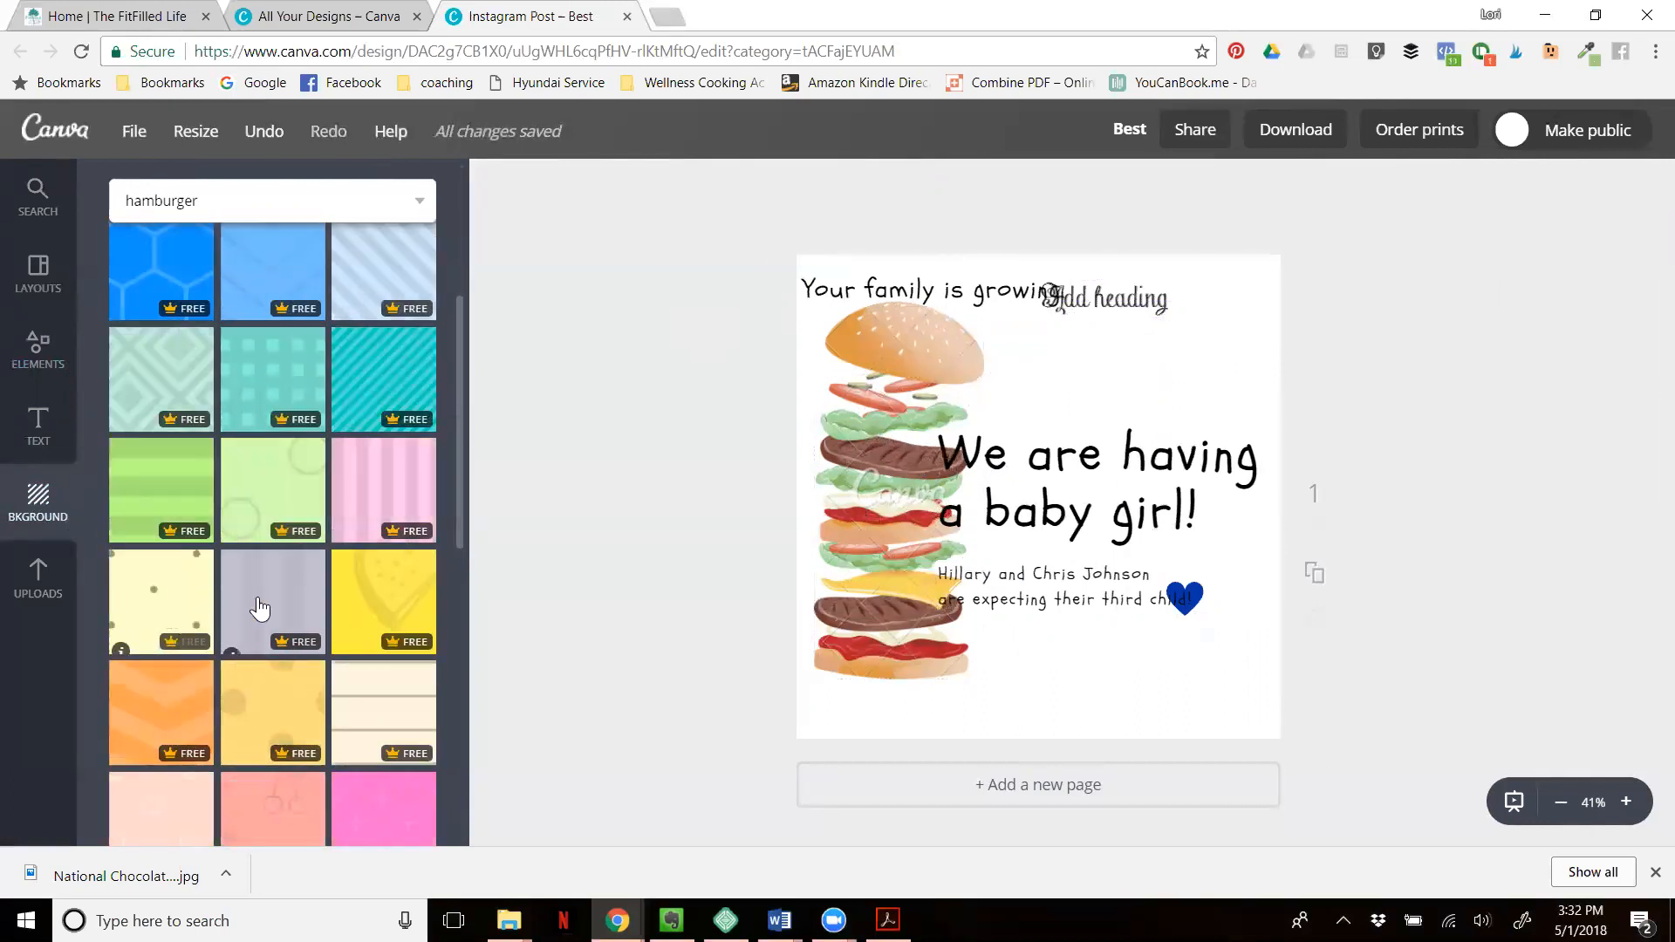
scroll(259, 608, "down", 1)
left_click_drag(401, 486, 925, 406)
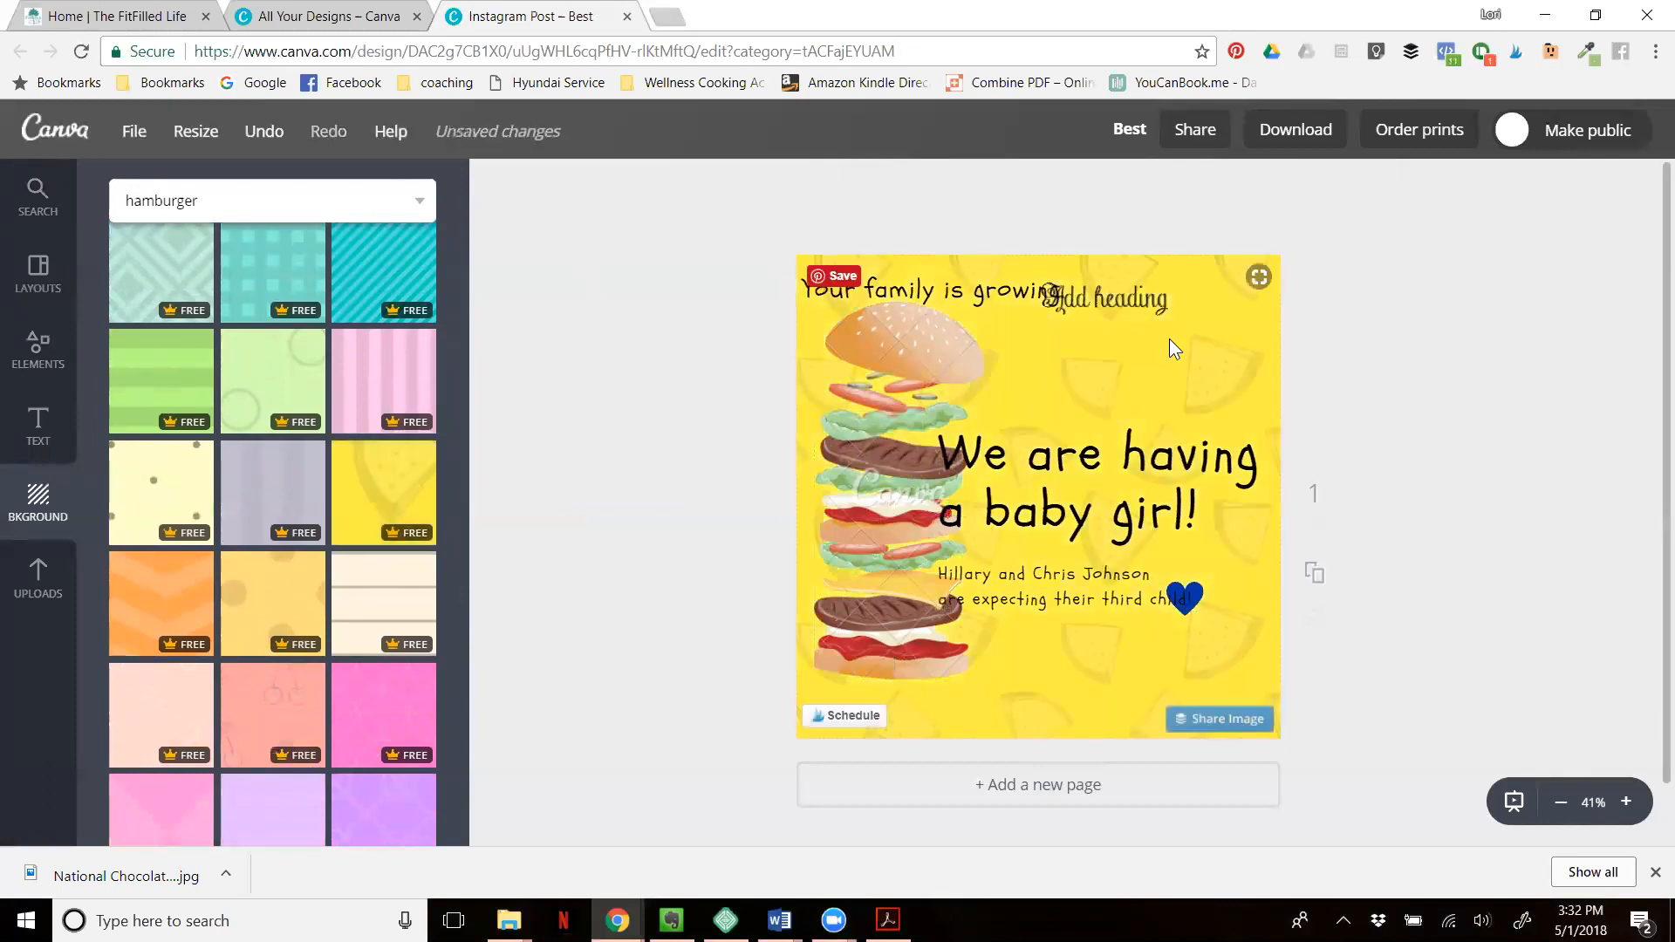
- Replace the page background with the $1 USD purple flower field photo
scroll(304, 409, "down", 5)
scroll(298, 402, "down", 10)
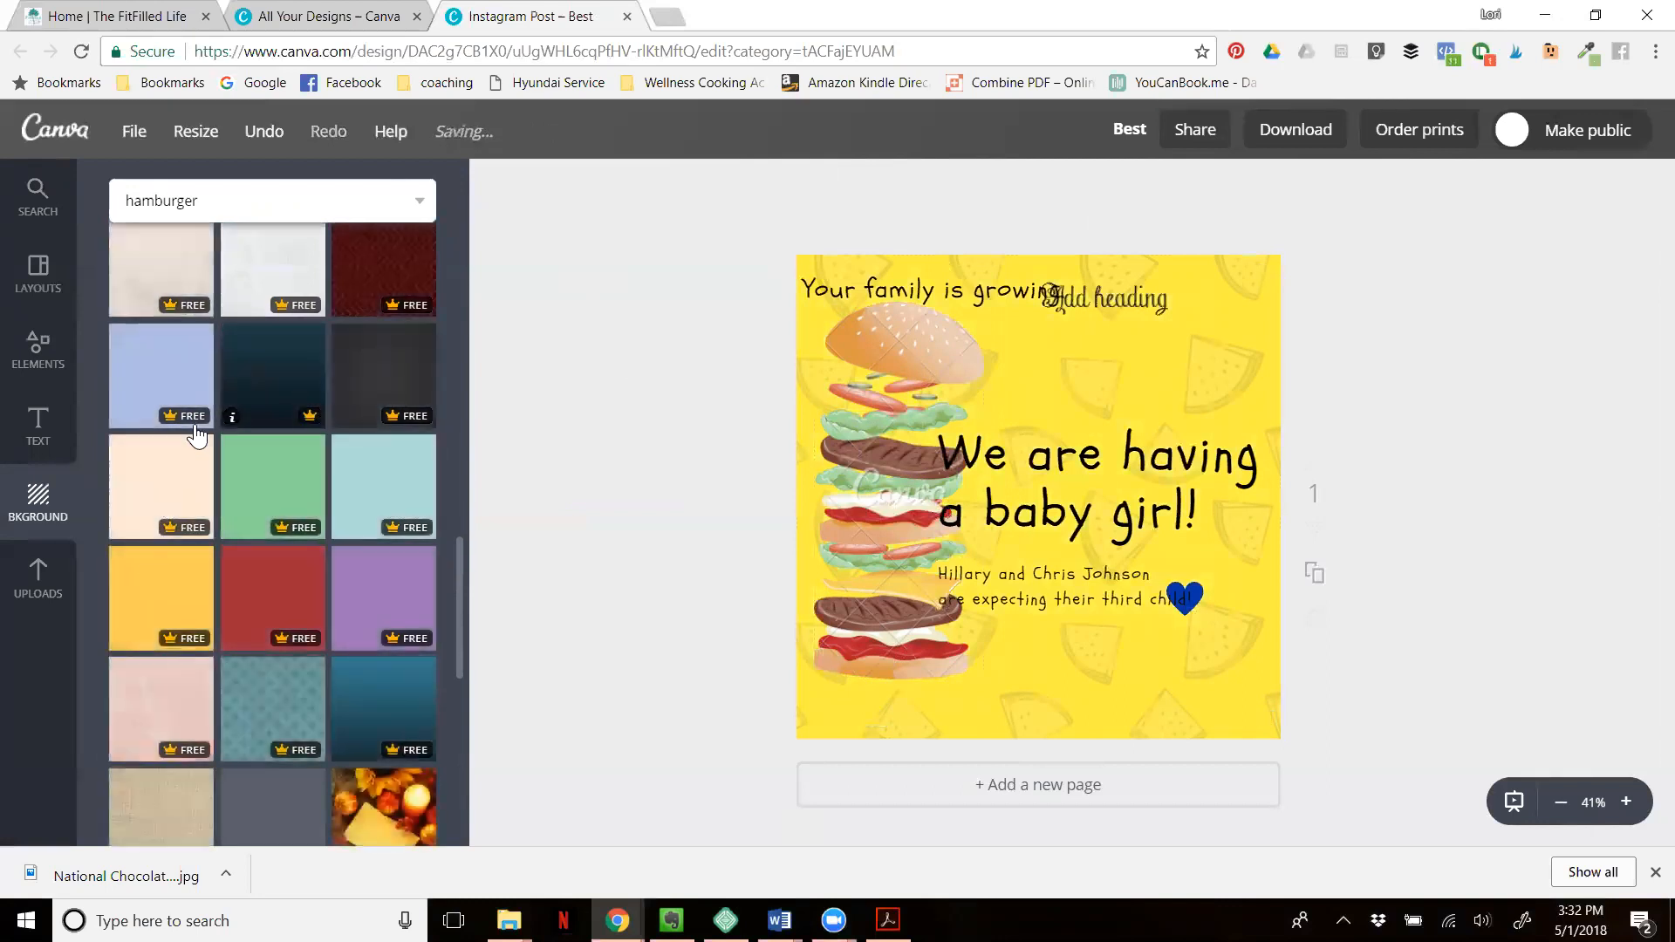
scroll(281, 497, "down", 5)
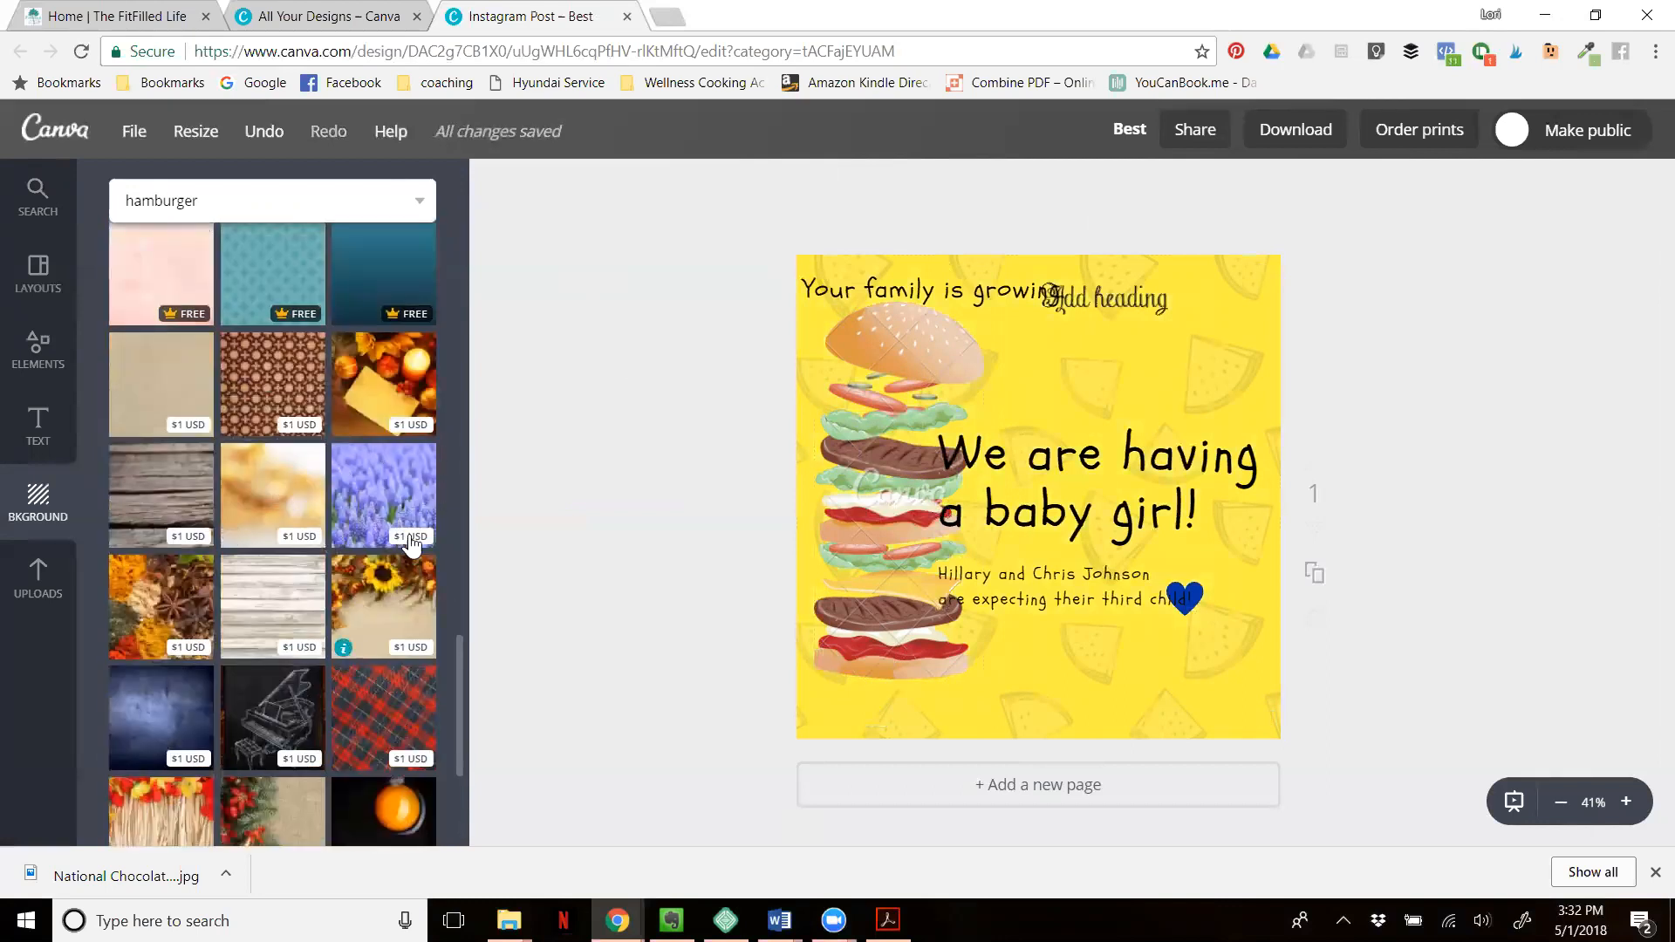
left_click_drag(388, 510, 899, 471)
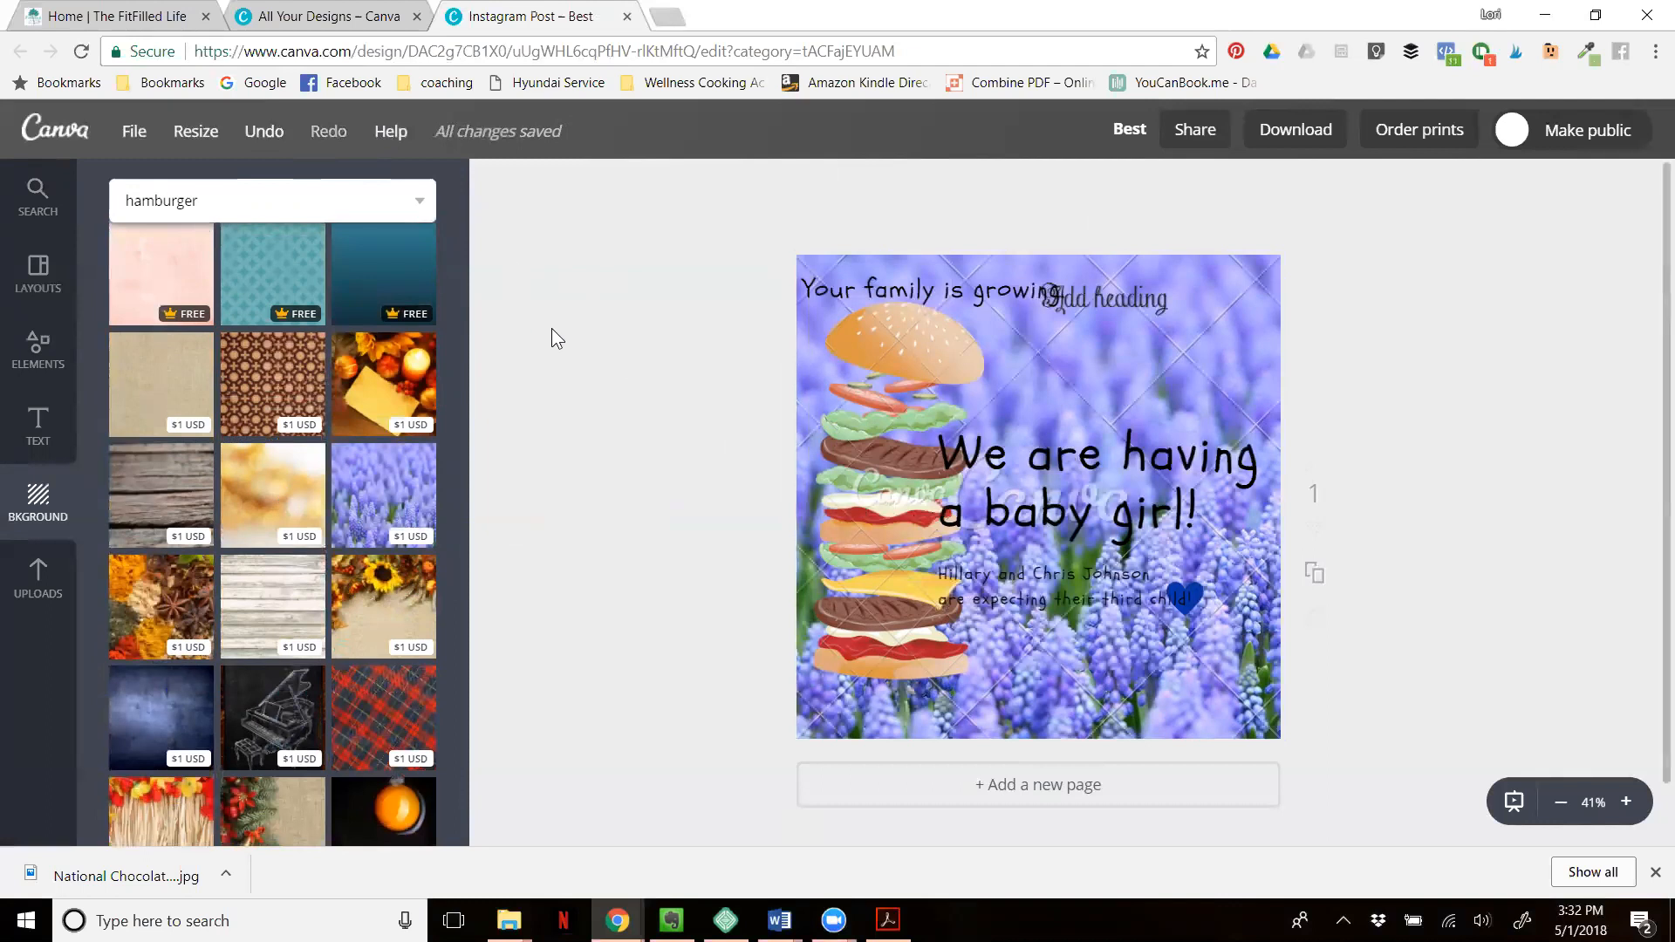
scroll(551, 329, "down", 1)
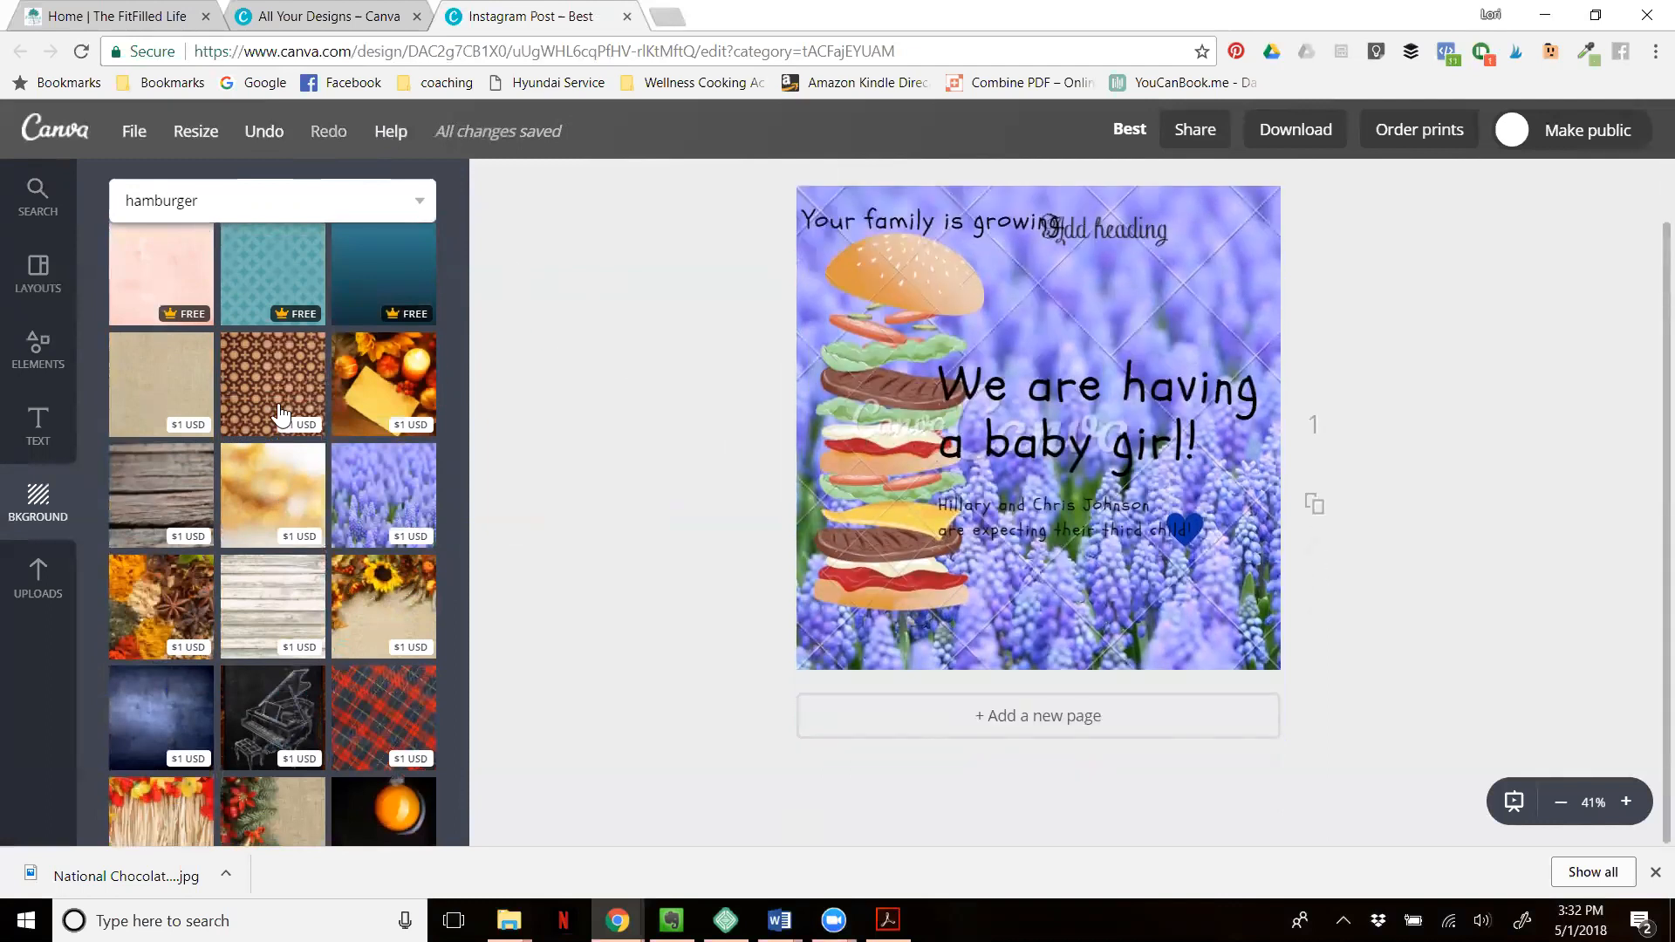
- Open the uploads and look through the uploaded images
left_click(38, 583)
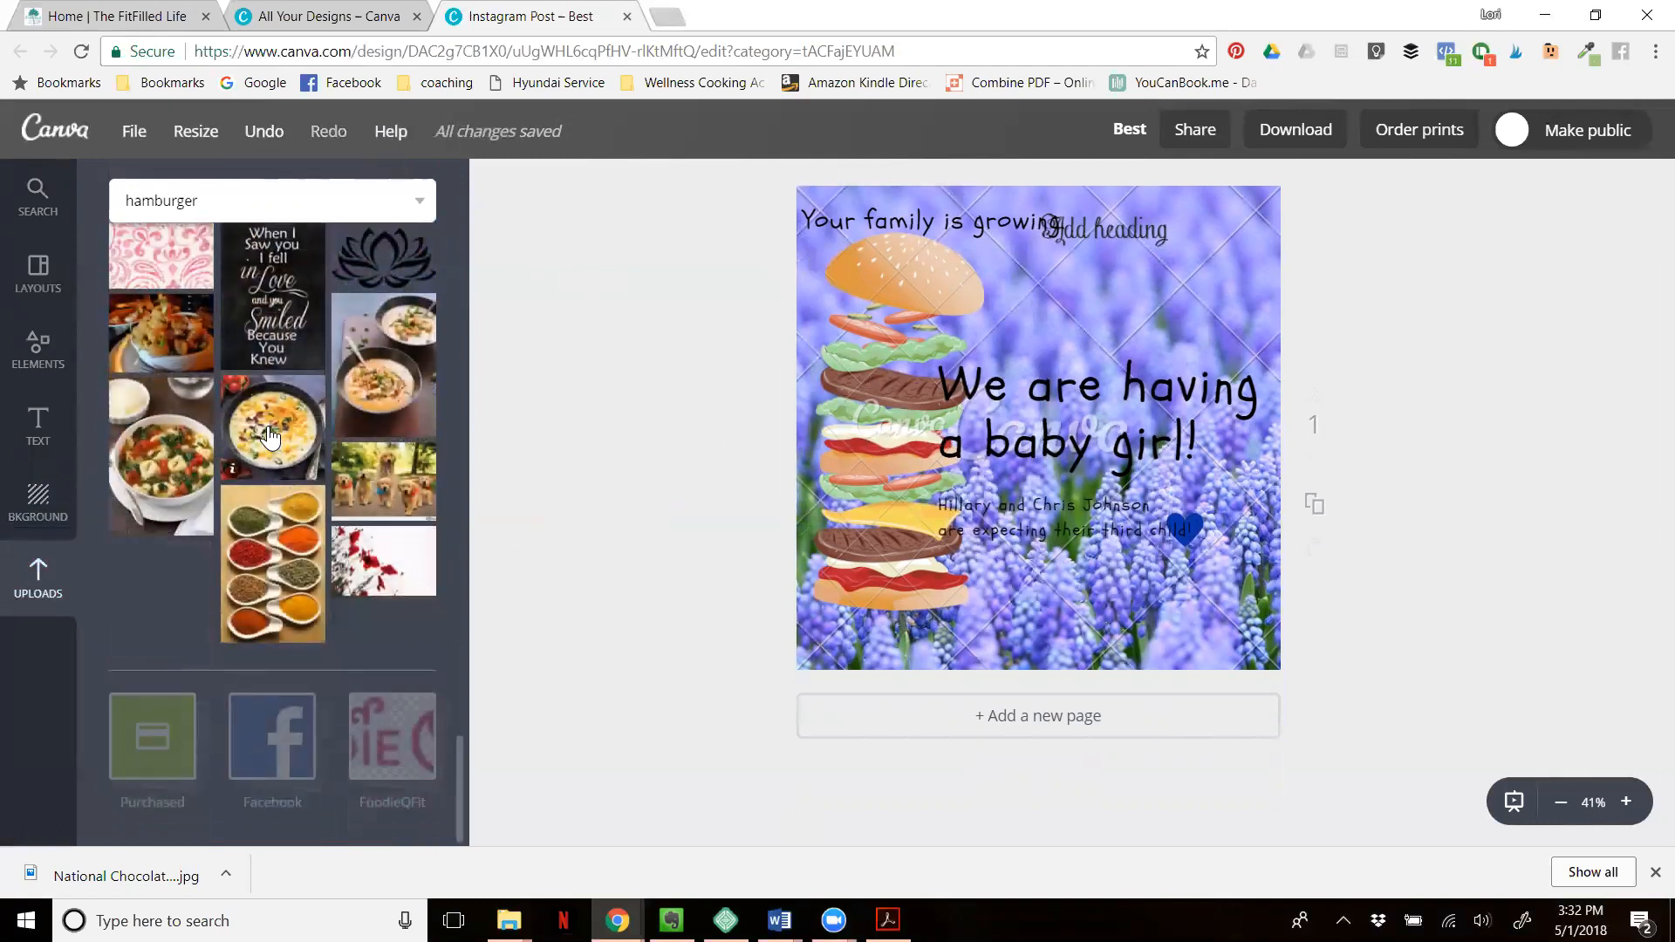
scroll(270, 435, "up", 10)
scroll(271, 434, "up", 2)
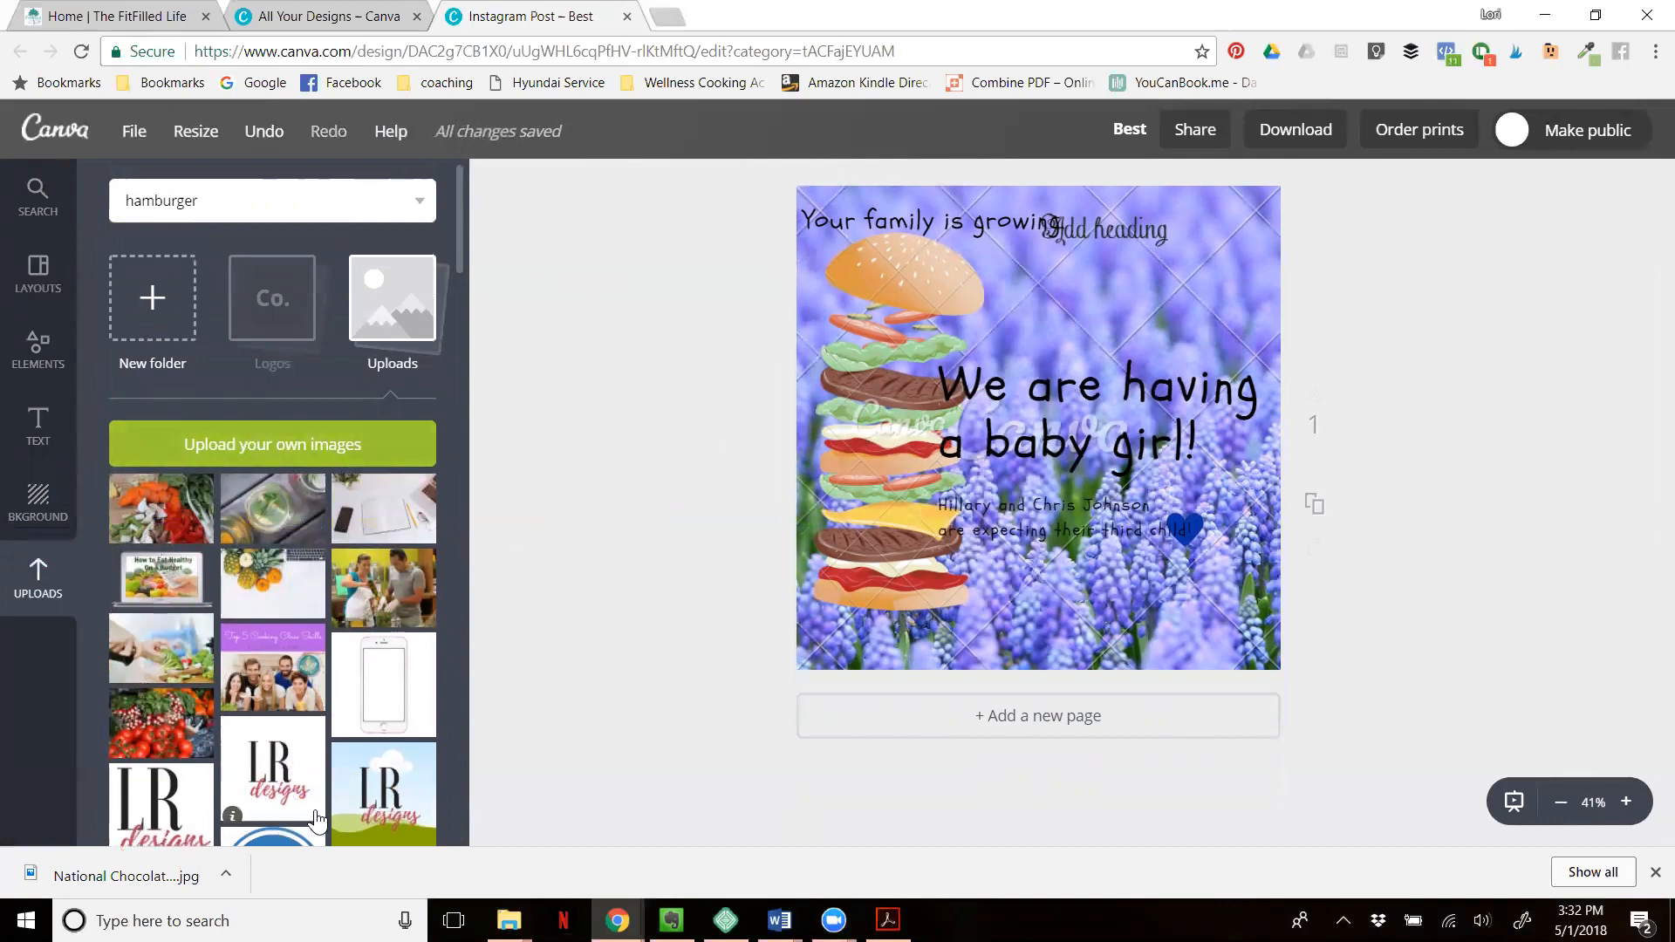
scroll(345, 663, "down", 10)
scroll(340, 645, "down", 10)
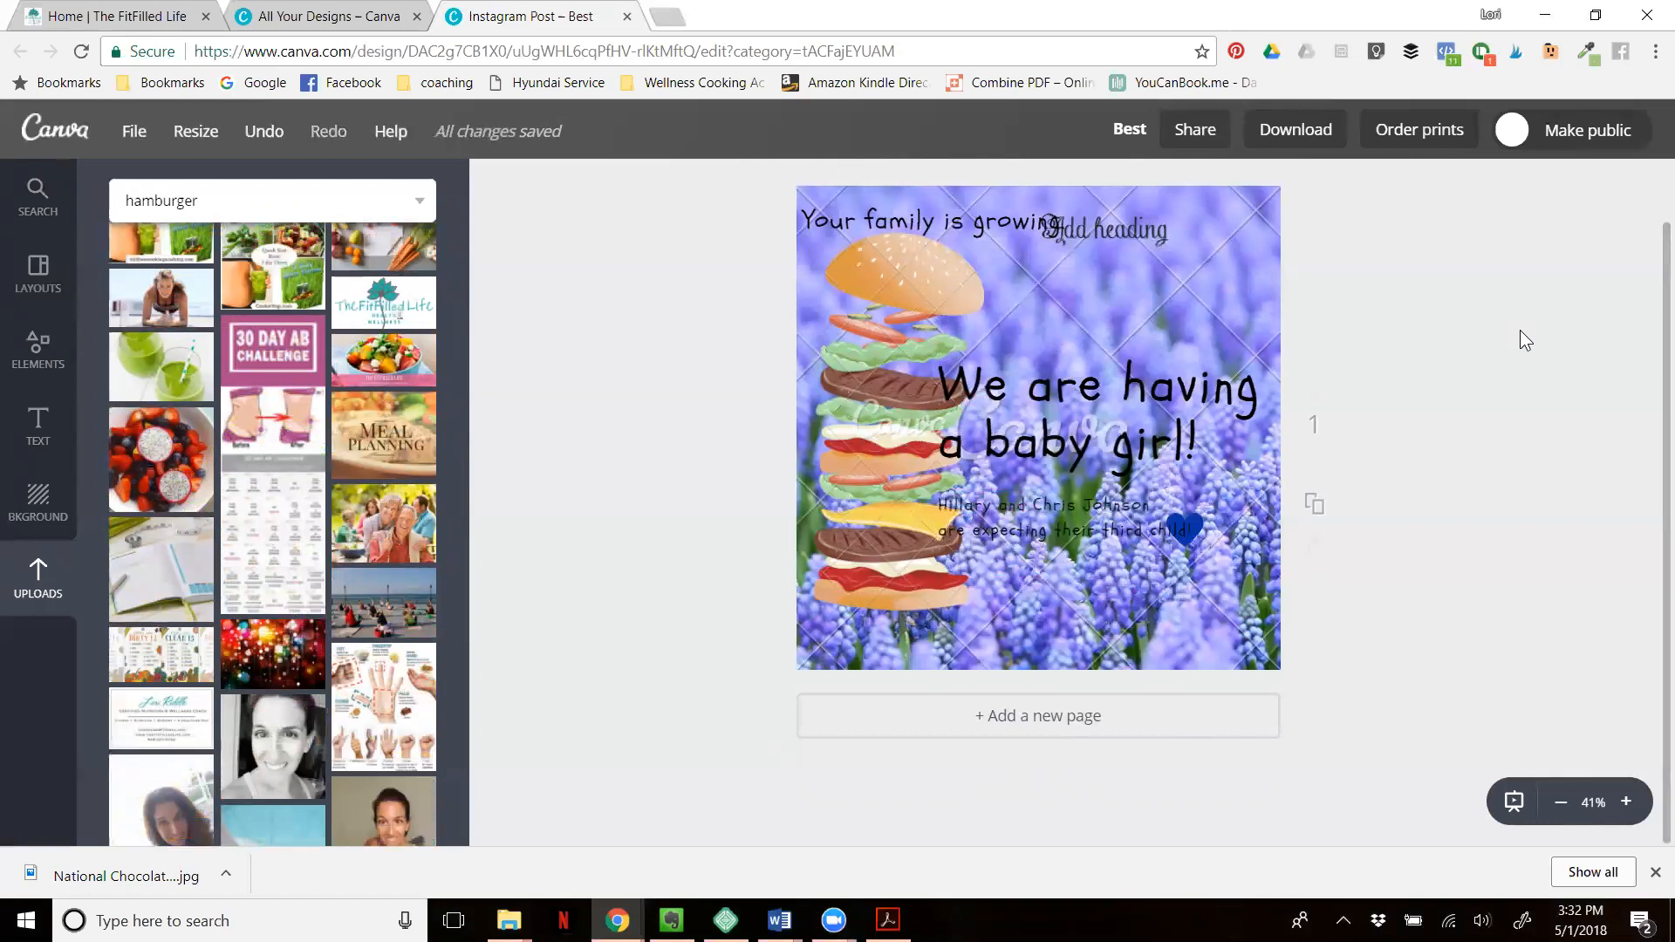
- Try to download the design with the file type PNG (Recommended)
left_click(1300, 136)
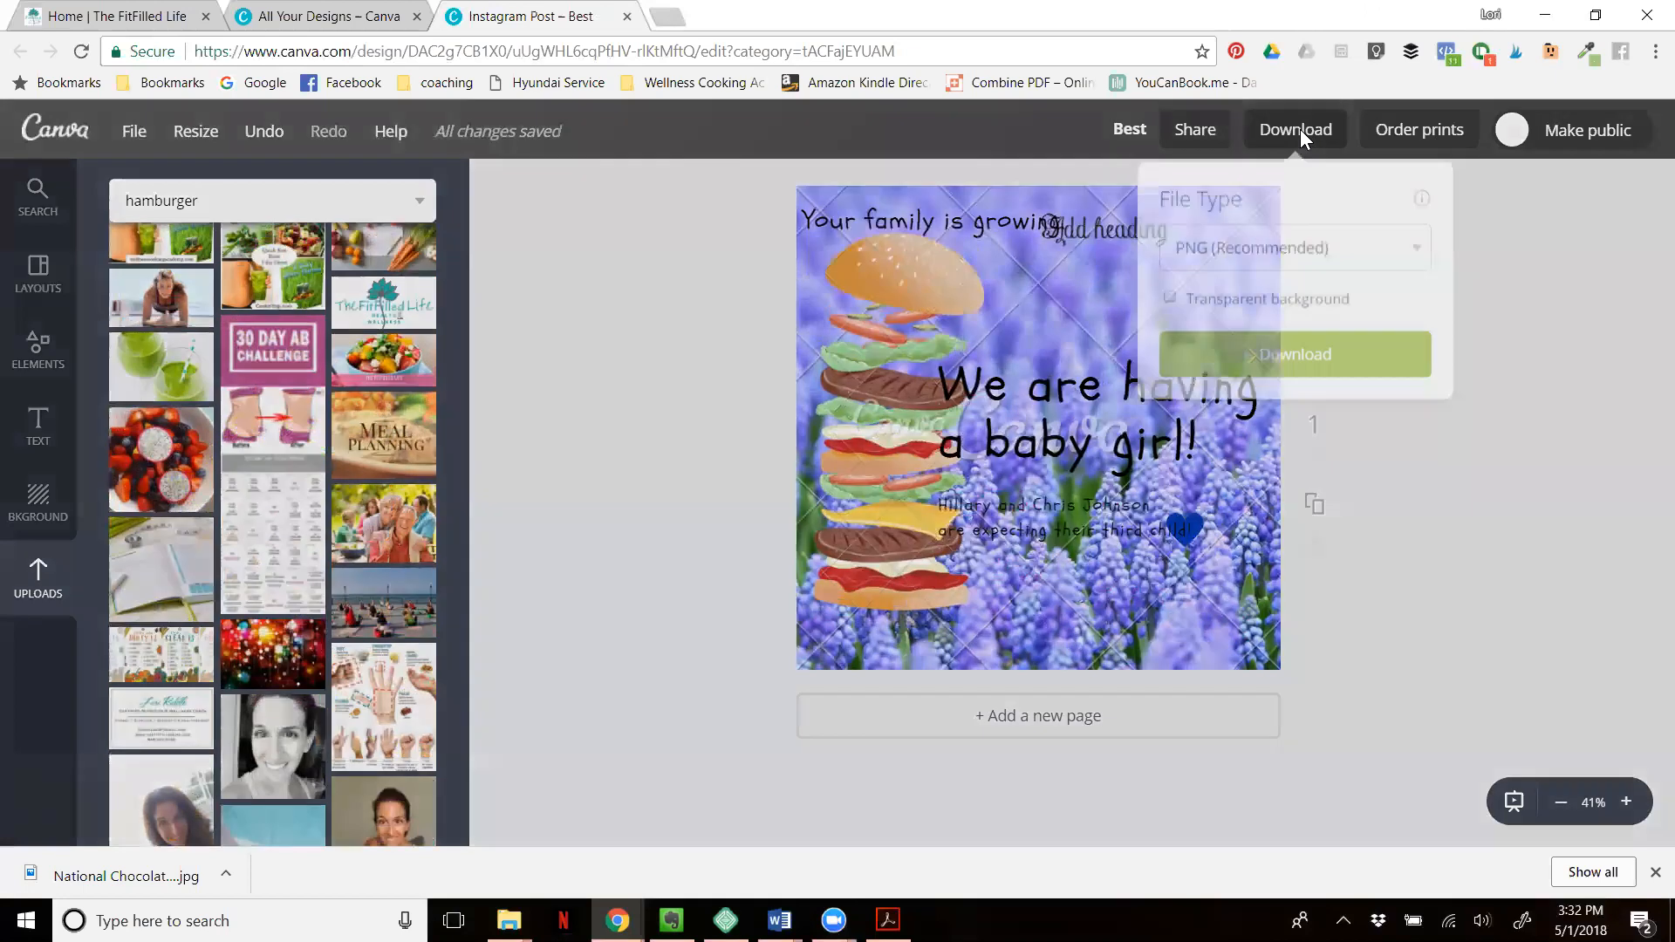
left_click(1416, 253)
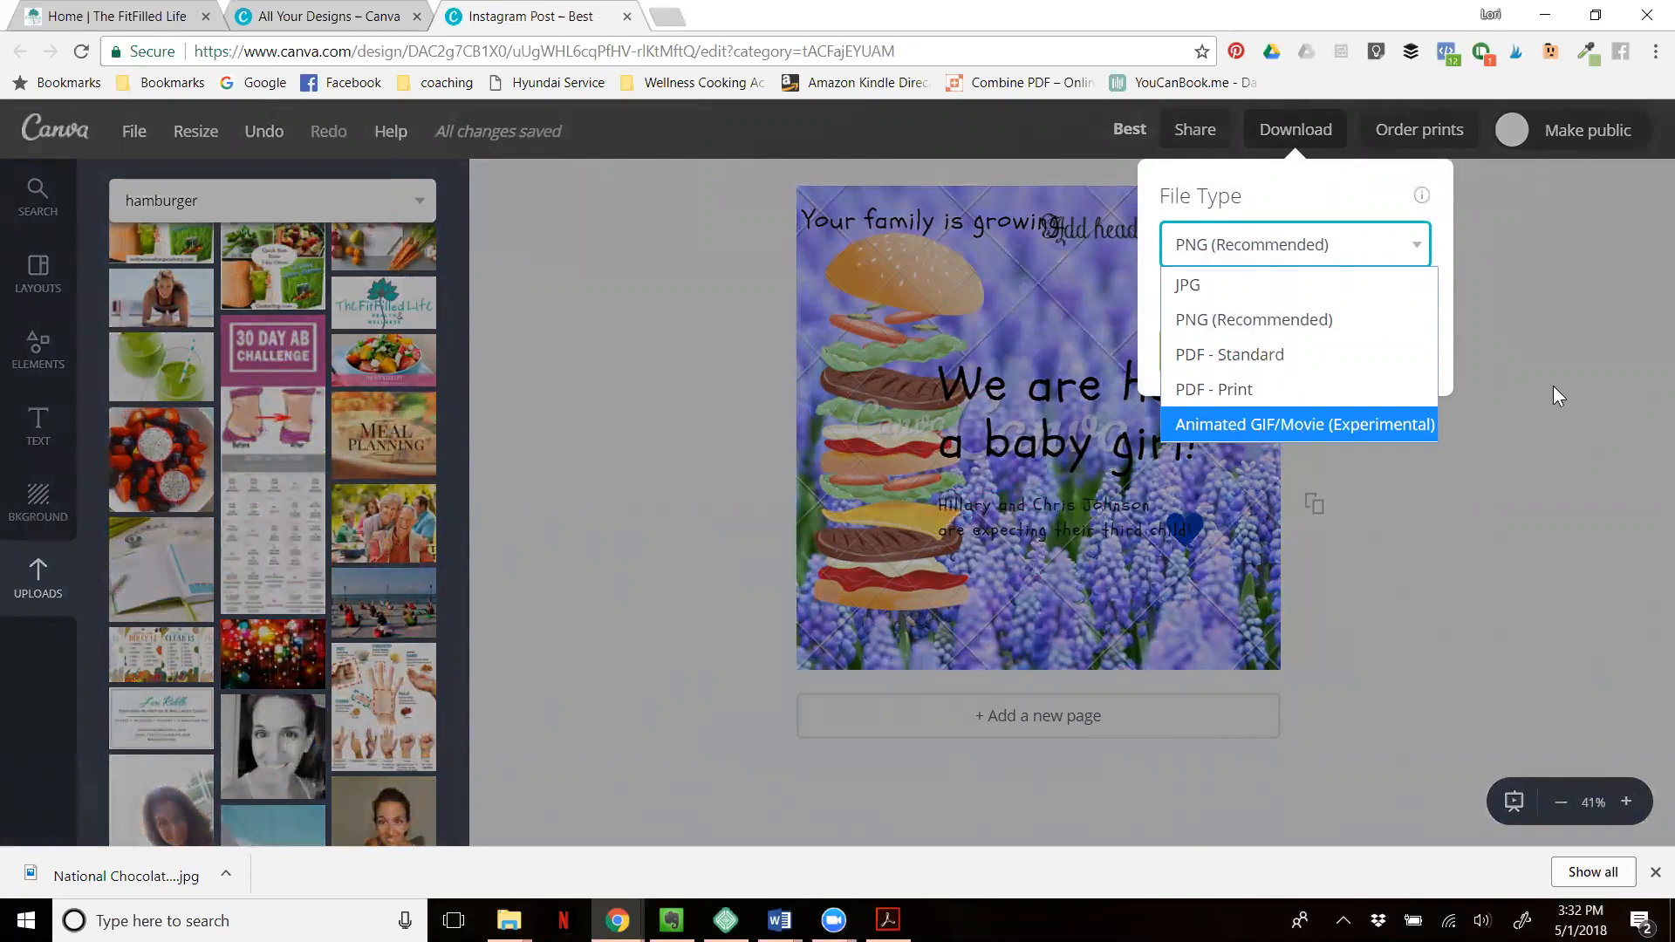
left_click(1297, 324)
left_click(1339, 361)
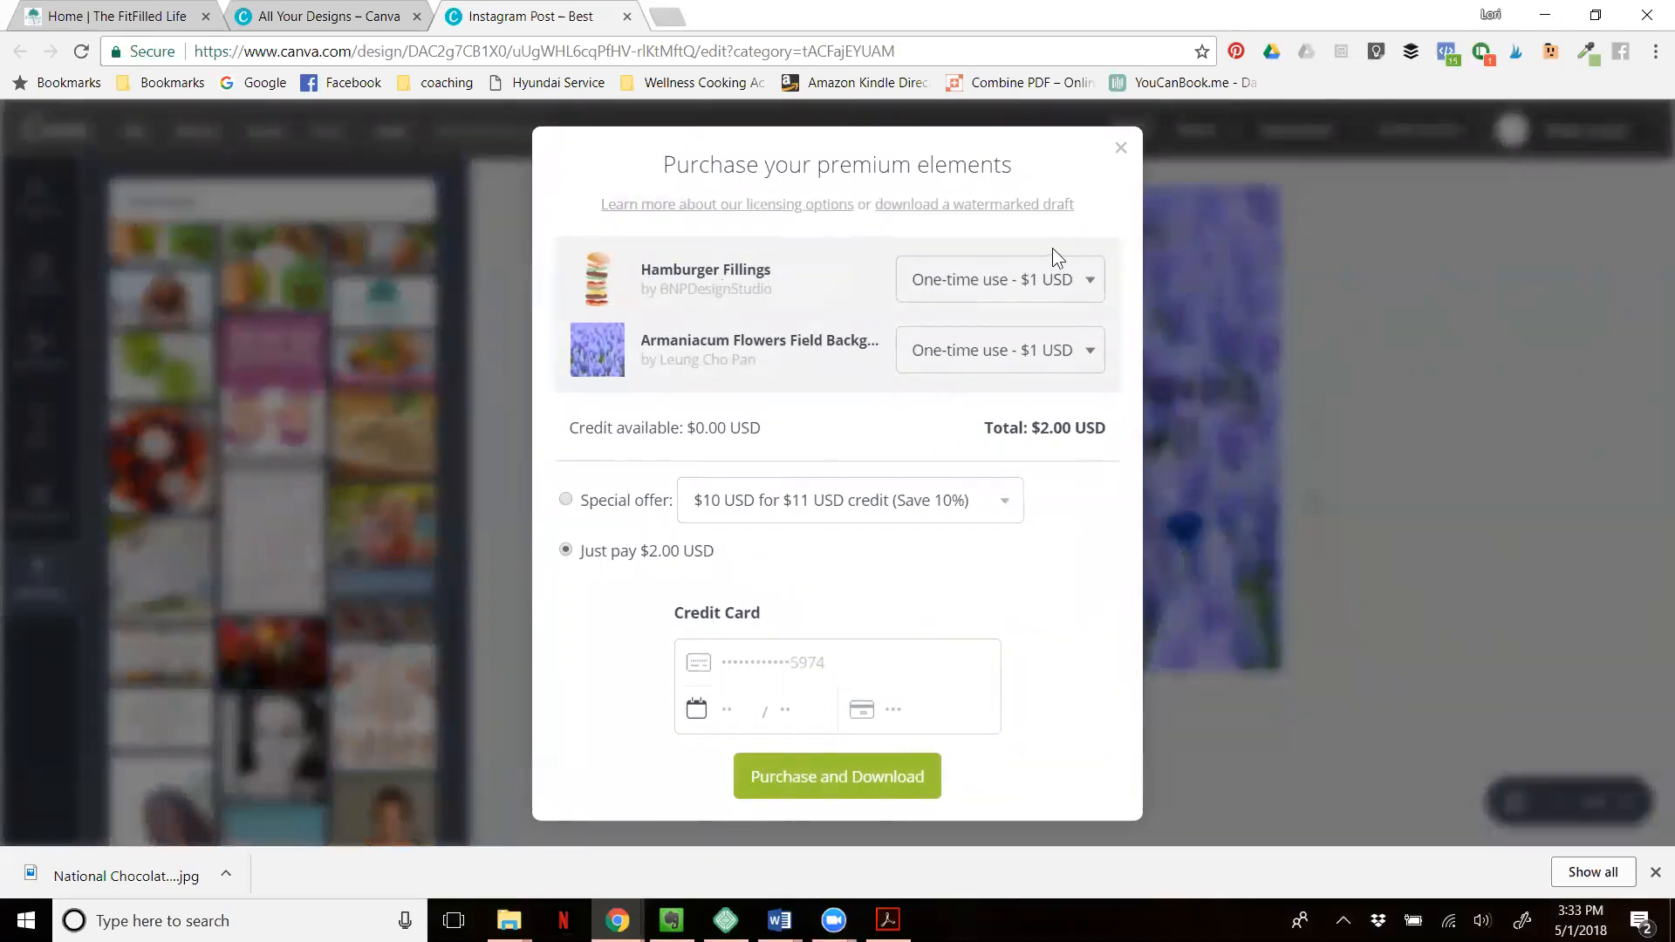
- Review the licence options for Hamburger Fillings, keep One-time use - $1 USD, and close the purchase dialog without buying
left_click(1092, 285)
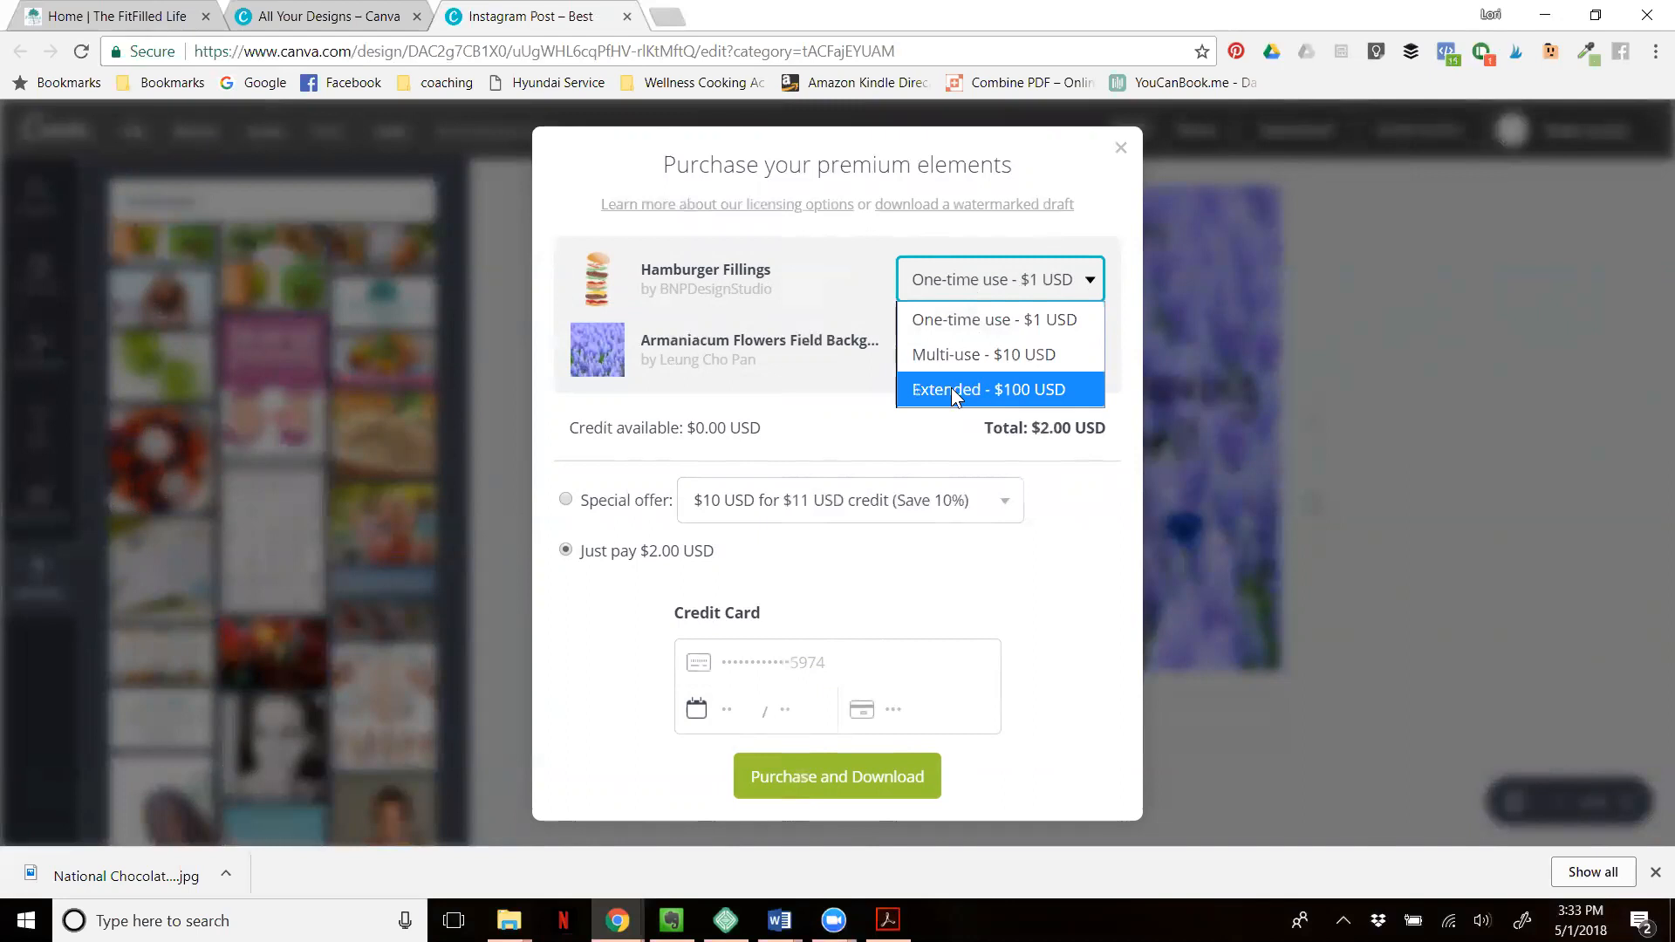
left_click(932, 329)
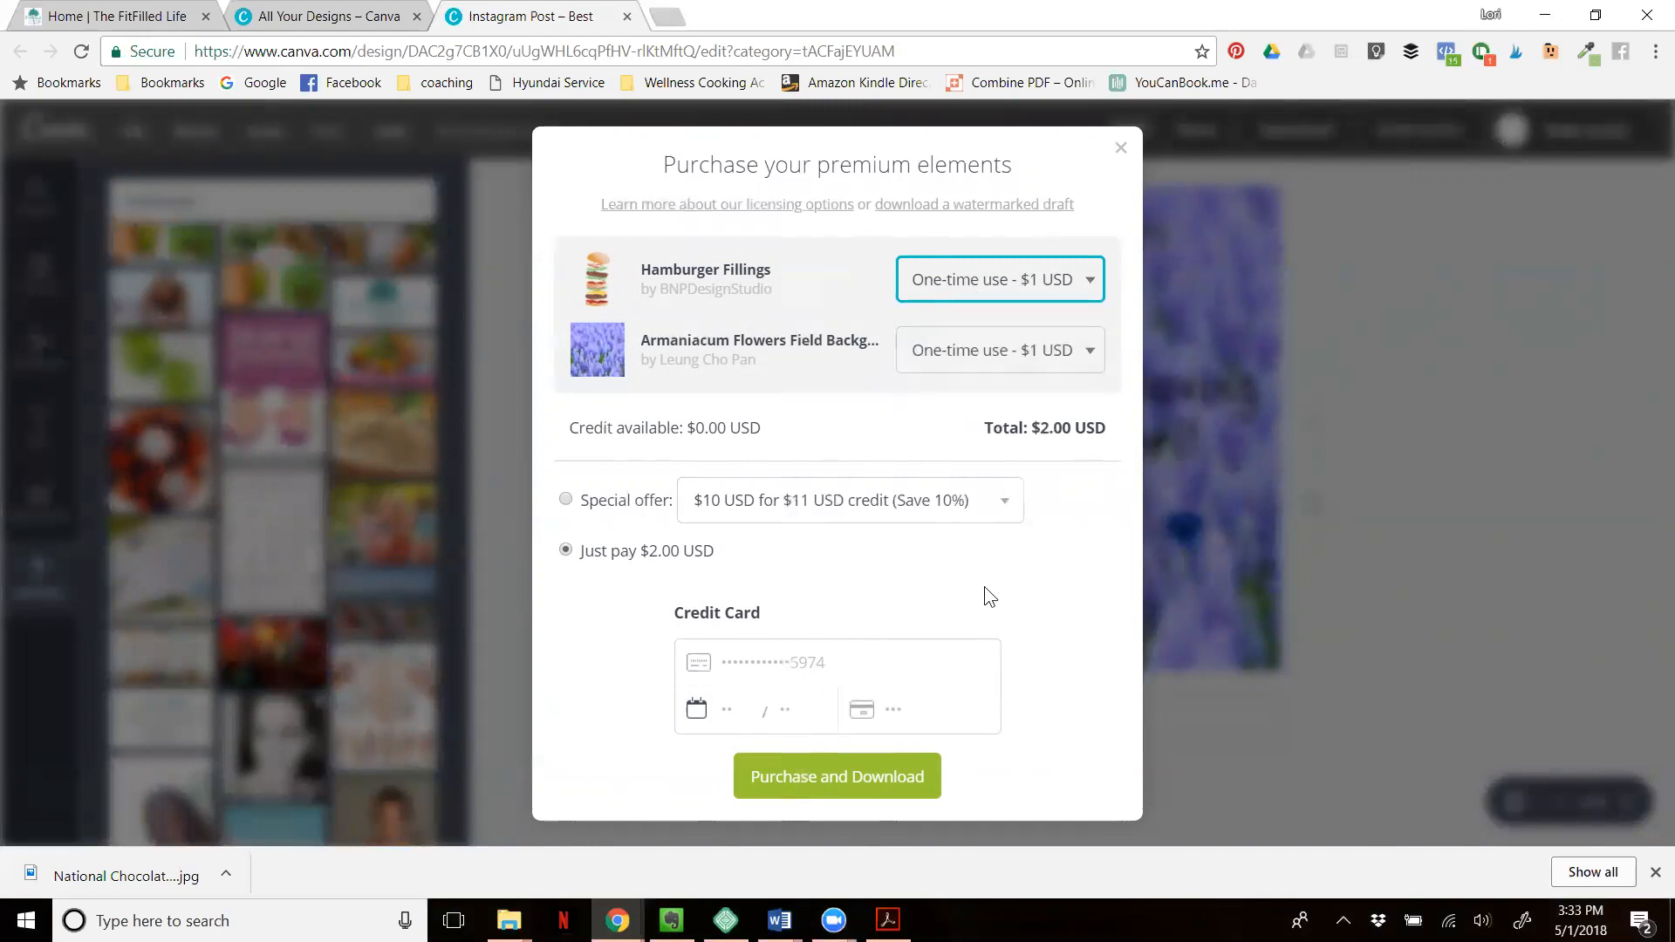
left_click(1121, 149)
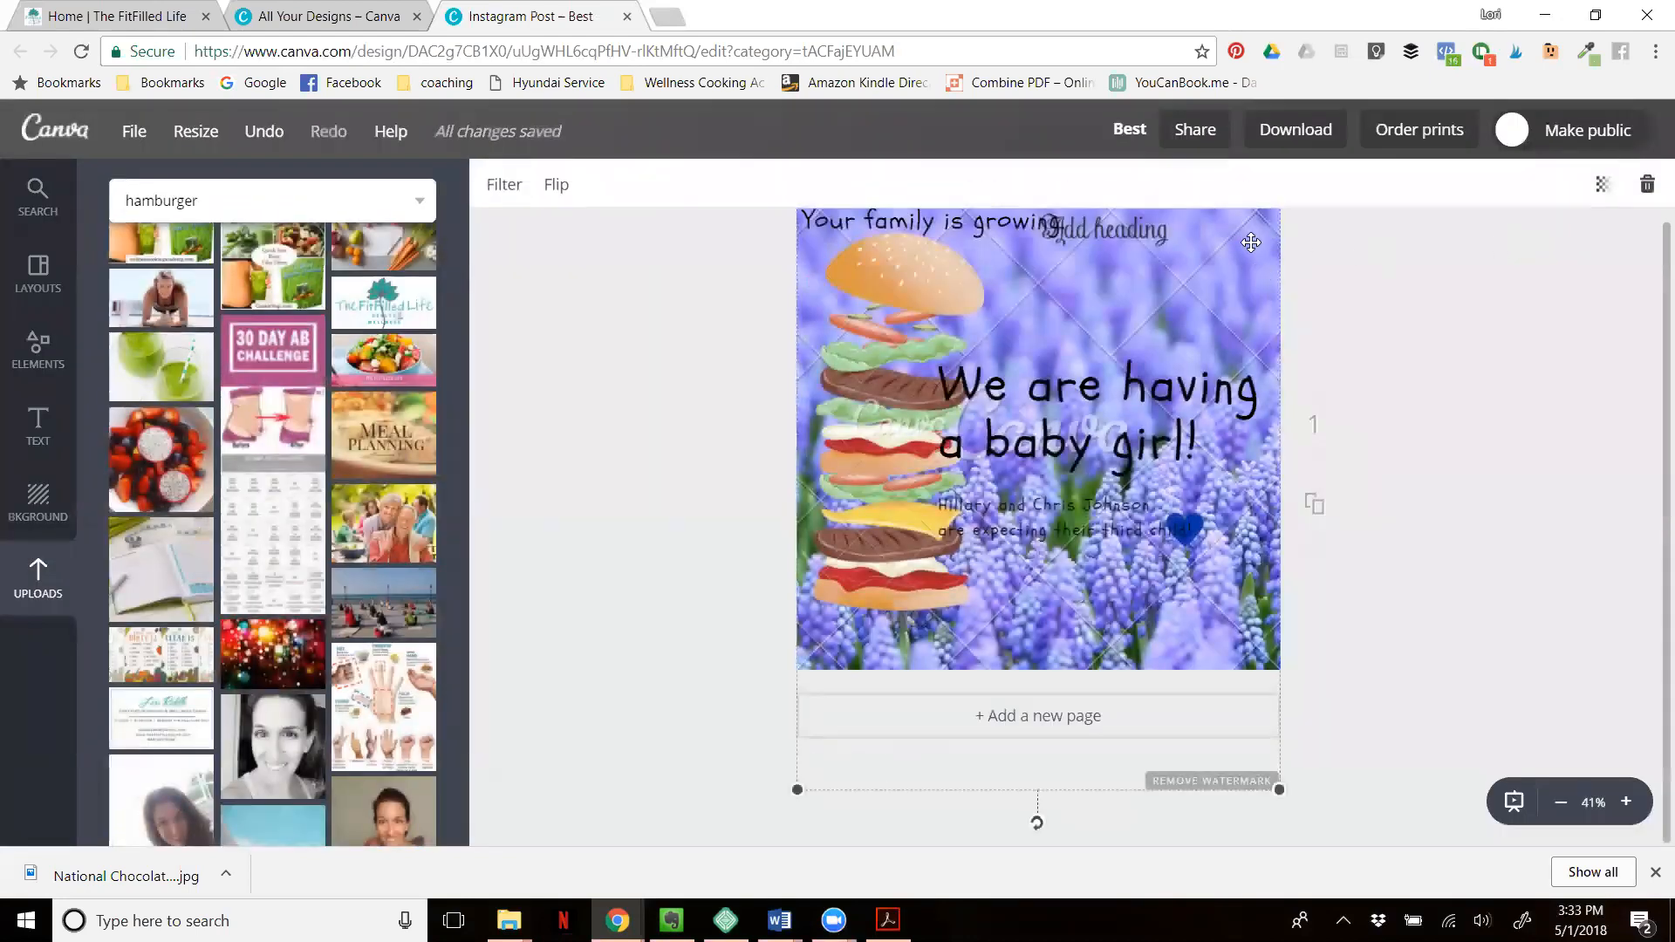
- Delete the purple flower background and the layered burger illustration from the page
key("Delete")
left_click(879, 303)
key("Delete")
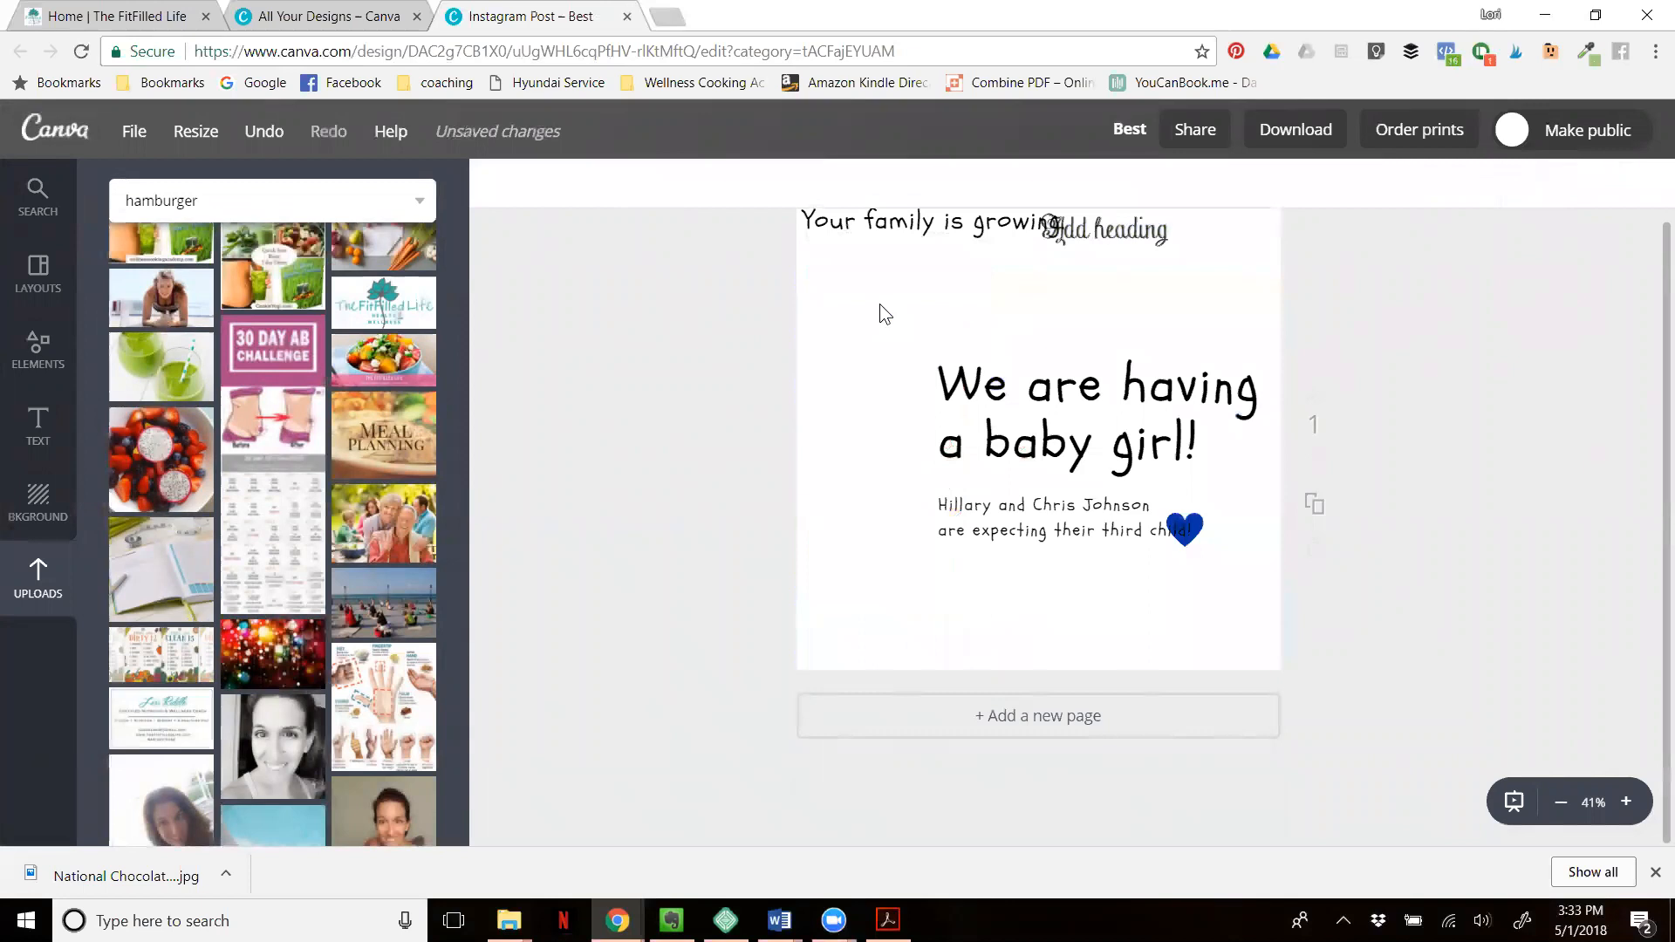
- Download the design with only its text and the blue heart
left_click(1302, 132)
left_click(1295, 349)
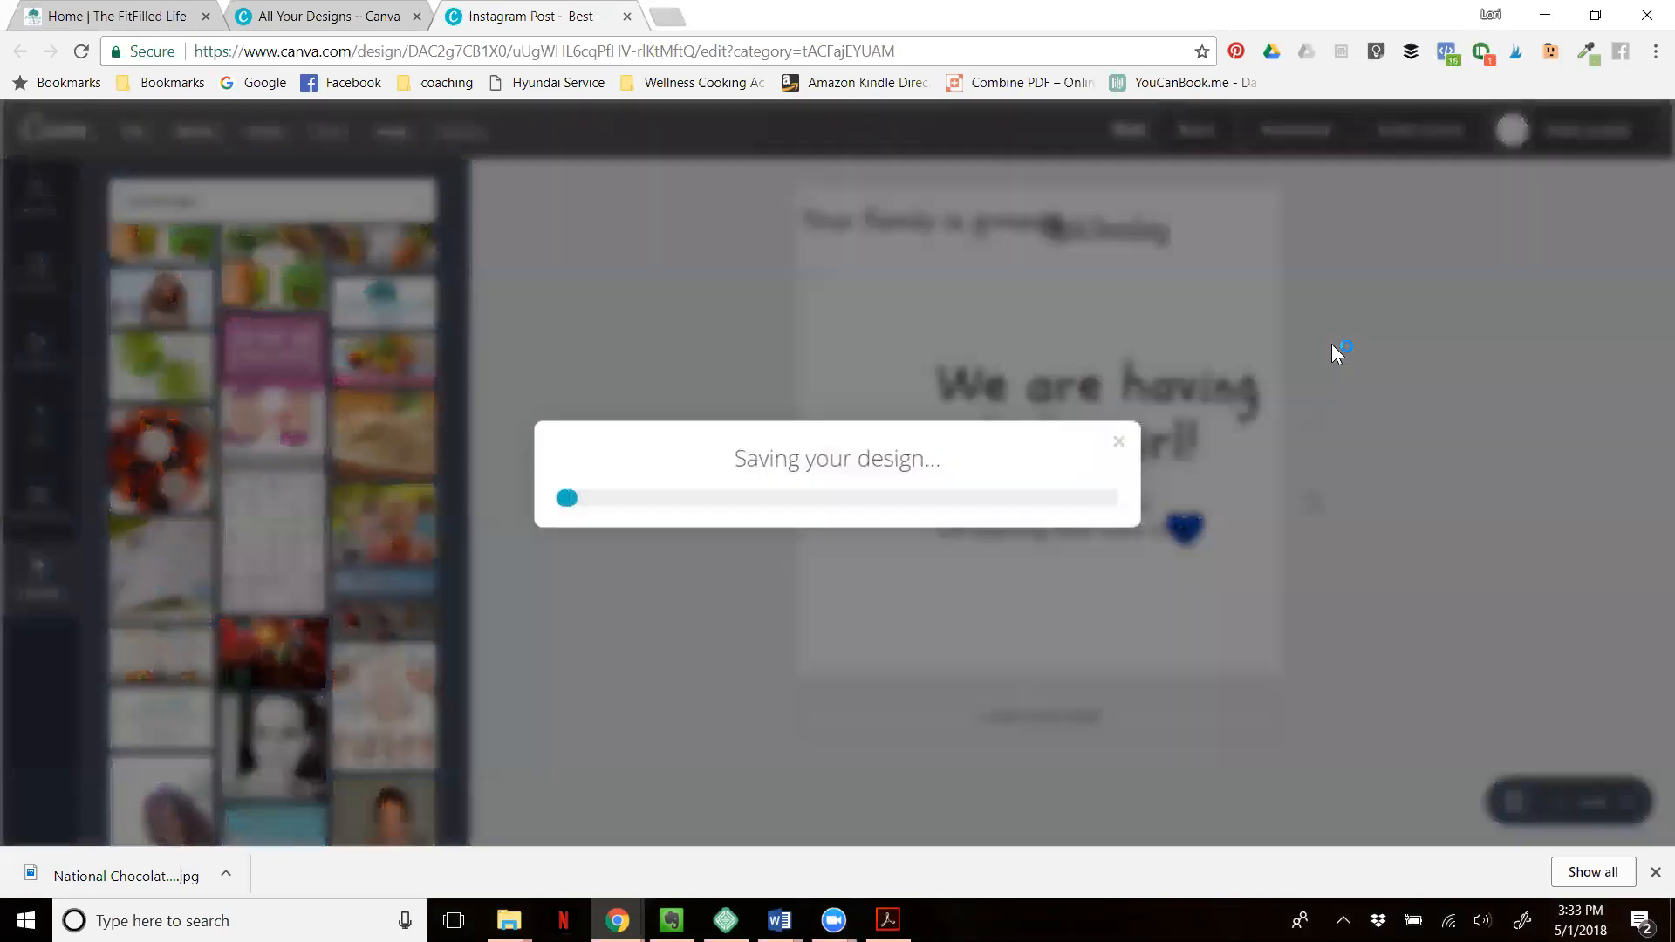